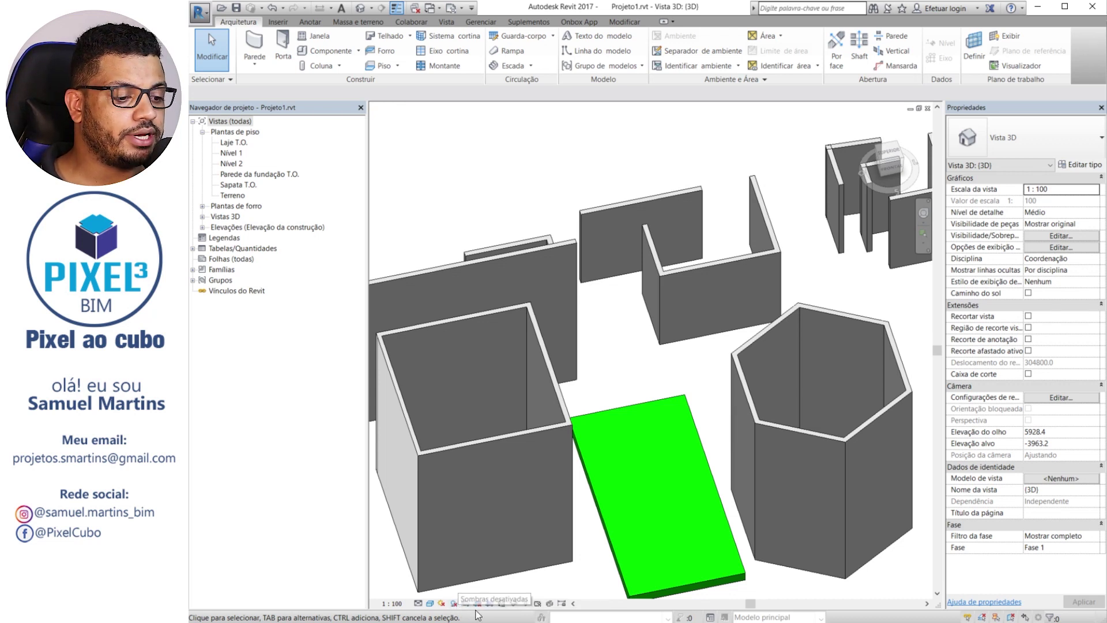
Turn on cropping for the 3D view and display its crop region
{"action": "left_click", "coordinate": [478, 604]}
{"action": "scroll", "coordinate": [555, 313], "scroll_direction": "down", "scroll_amount": 5}
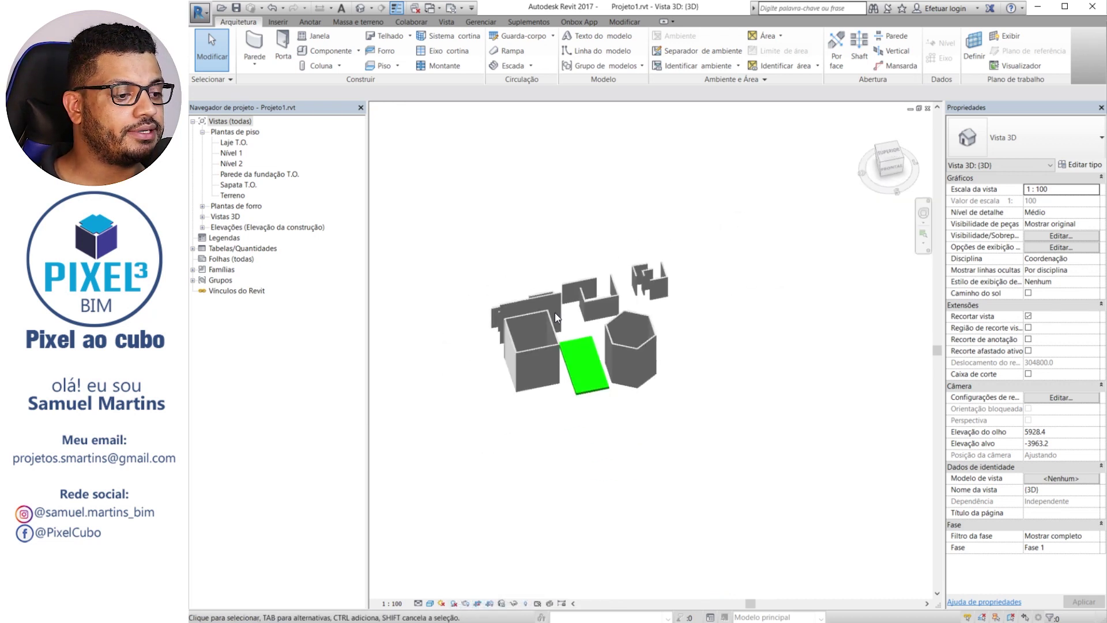
{"action": "scroll", "coordinate": [549, 389], "scroll_direction": "up", "scroll_amount": 3}
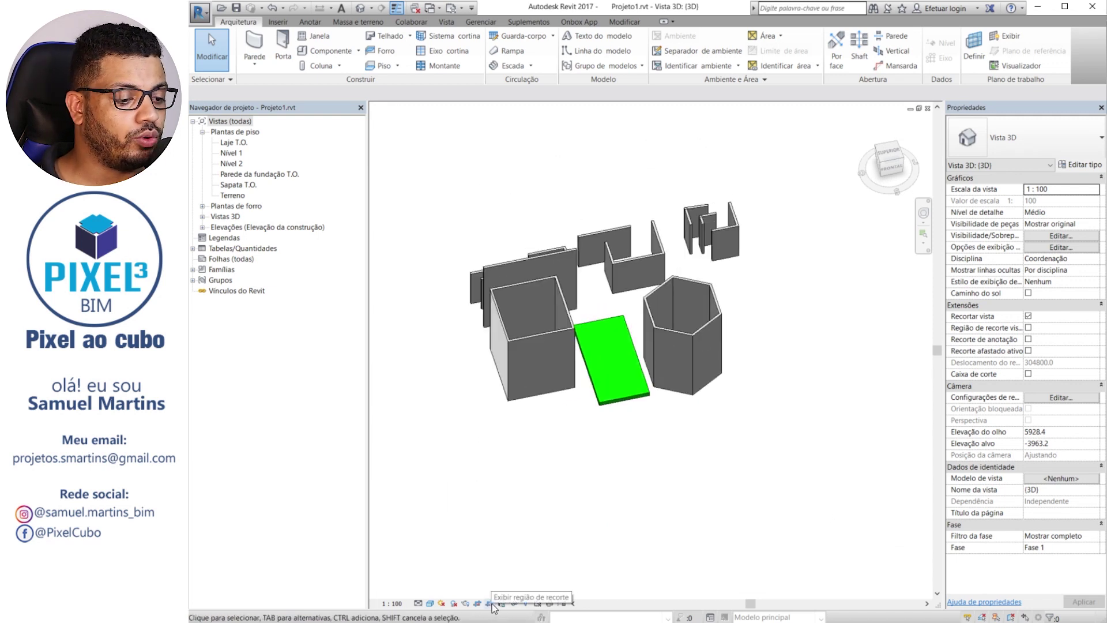
{"action": "left_click", "coordinate": [490, 604]}
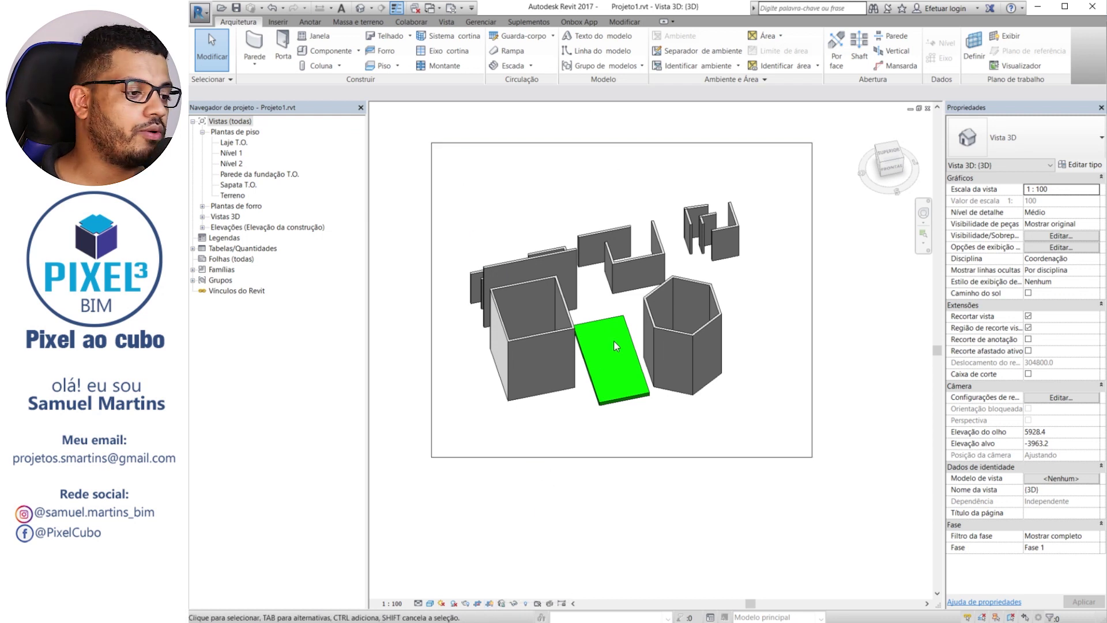
{"action": "left_click", "coordinate": [477, 602]}
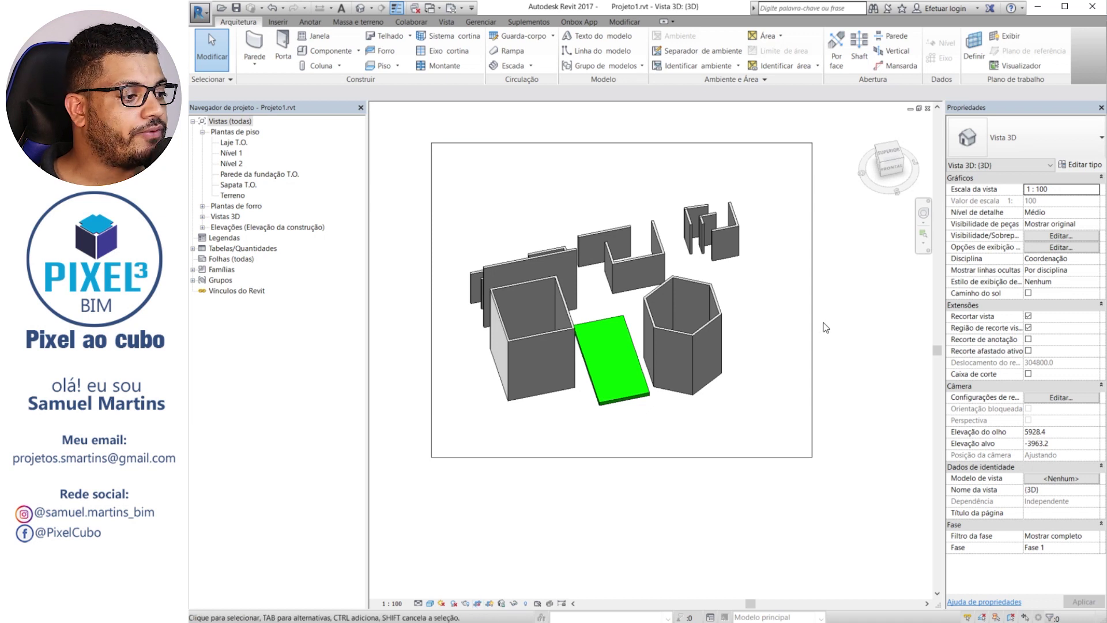
Pull the crop region's right edge inward through the hexagonal walls and turn off view cropping
{"action": "left_click", "coordinate": [743, 143]}
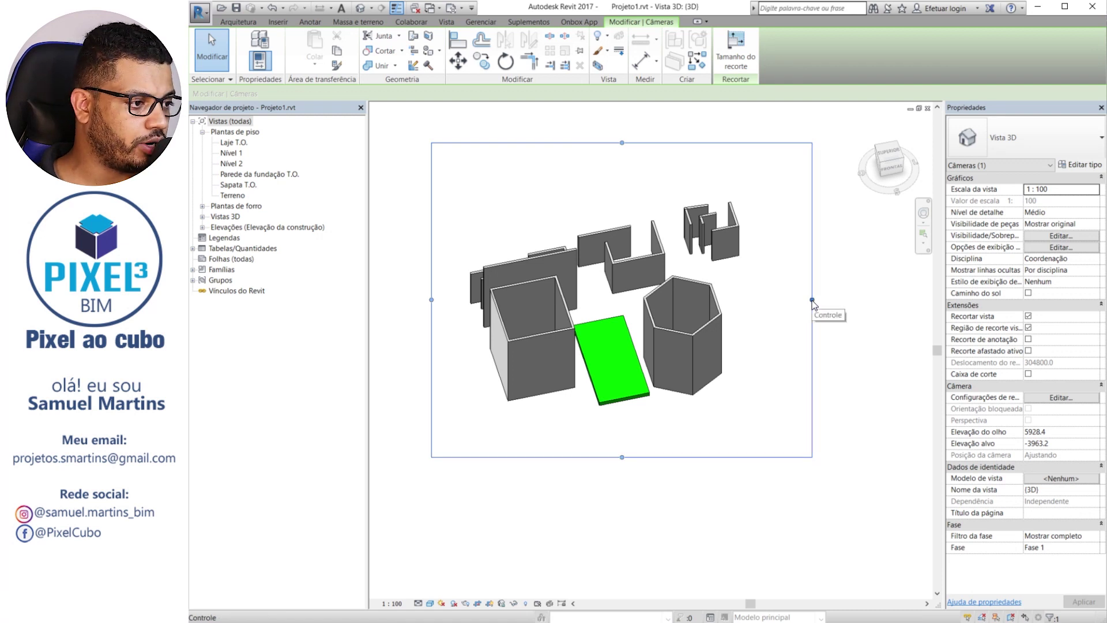
{"action": "left_click_drag", "start_coordinate": [812, 299], "coordinate": [698, 299]}
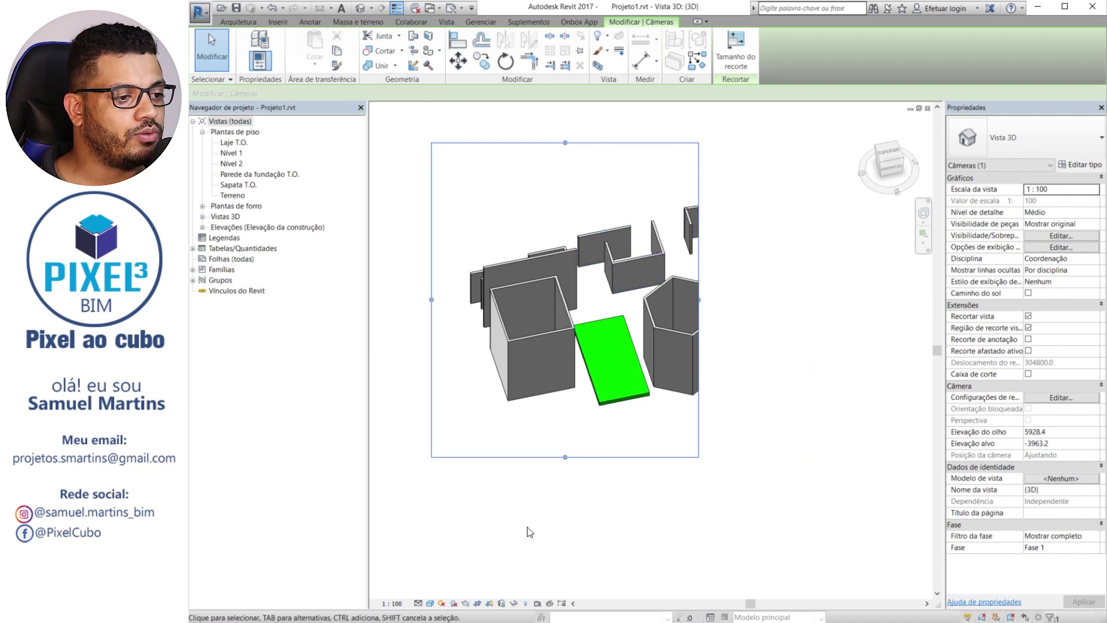
{"action": "left_click", "coordinate": [477, 604]}
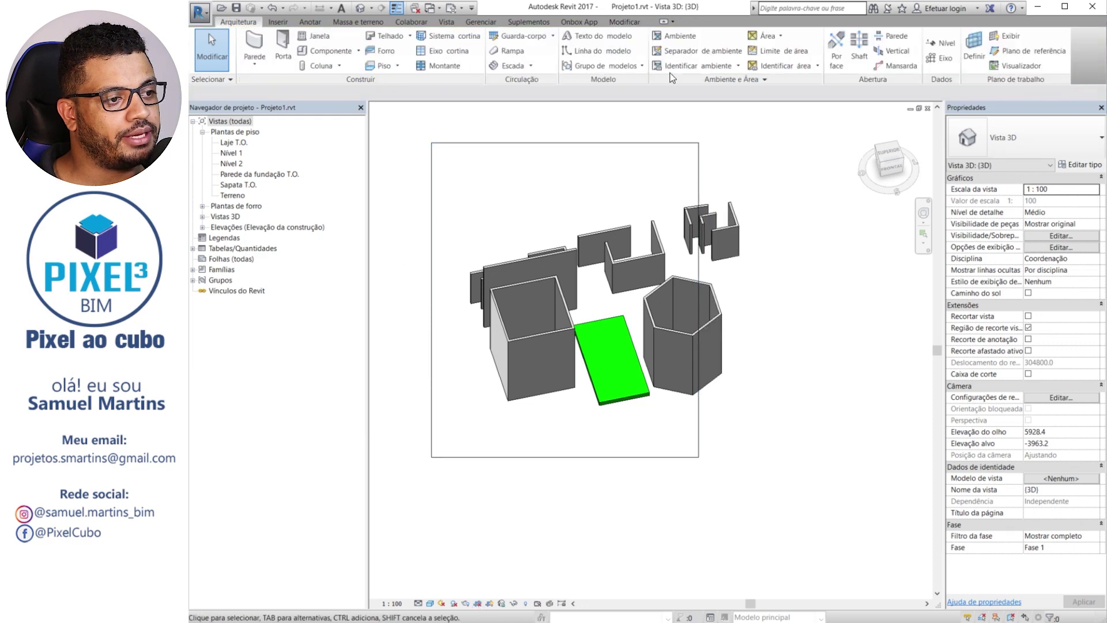
Lower the crop region's top edge to the upper rim of the square walls and reactivate view cropping
{"action": "left_click", "coordinate": [508, 143]}
{"action": "left_click_drag", "start_coordinate": [565, 143], "coordinate": [566, 277]}
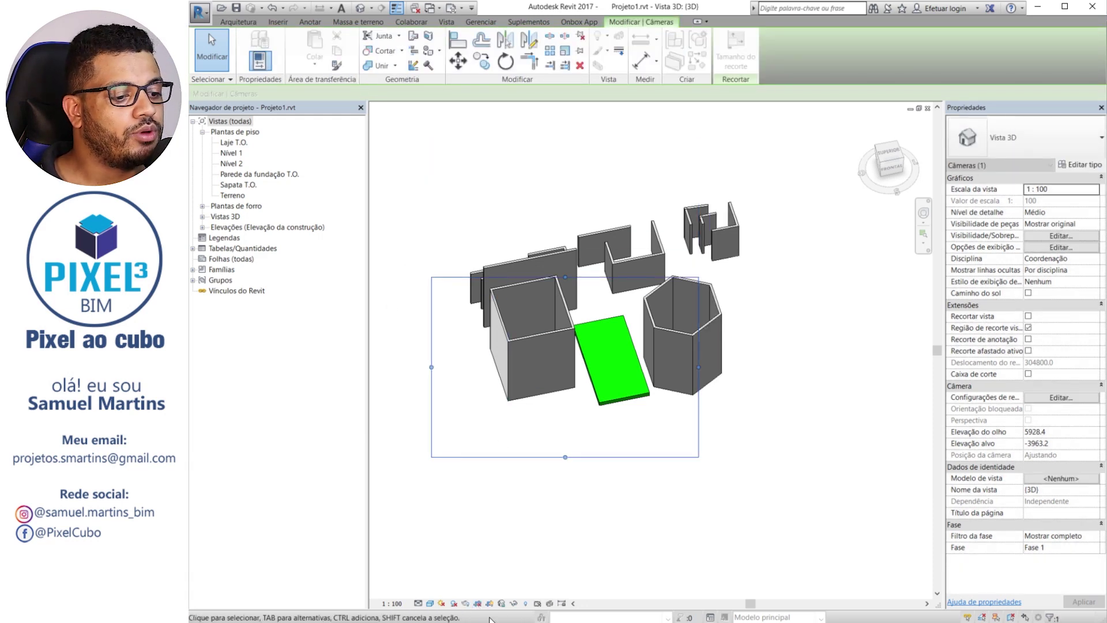
{"action": "left_click", "coordinate": [477, 604]}
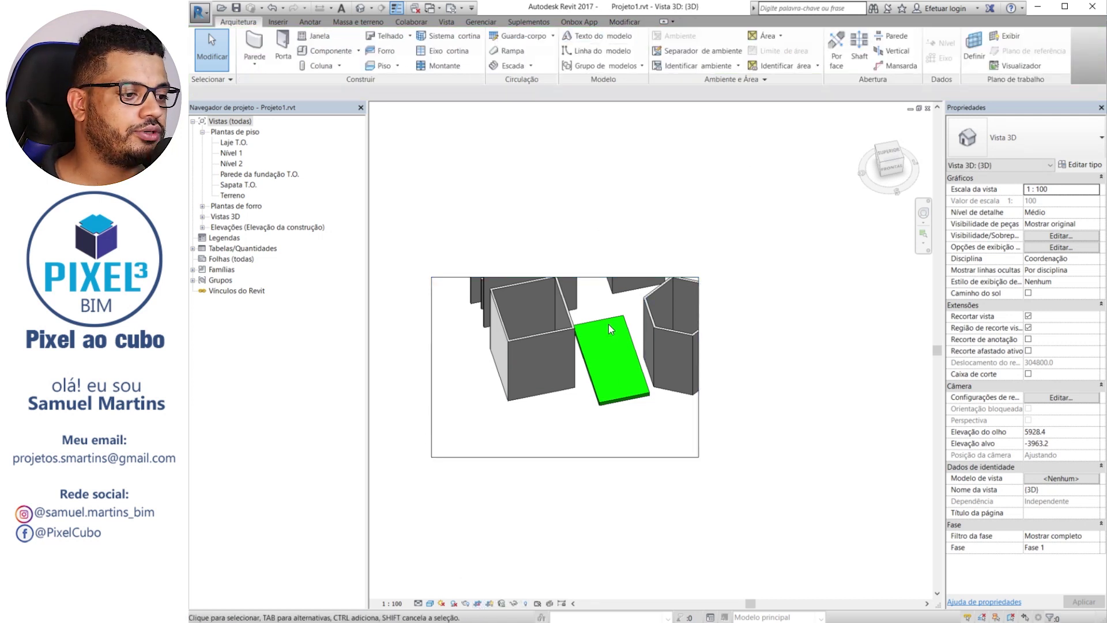
Tighten the crop region's left and bottom edges around the models and extend its right edge past the hexagonal walls
{"action": "left_click", "coordinate": [449, 278]}
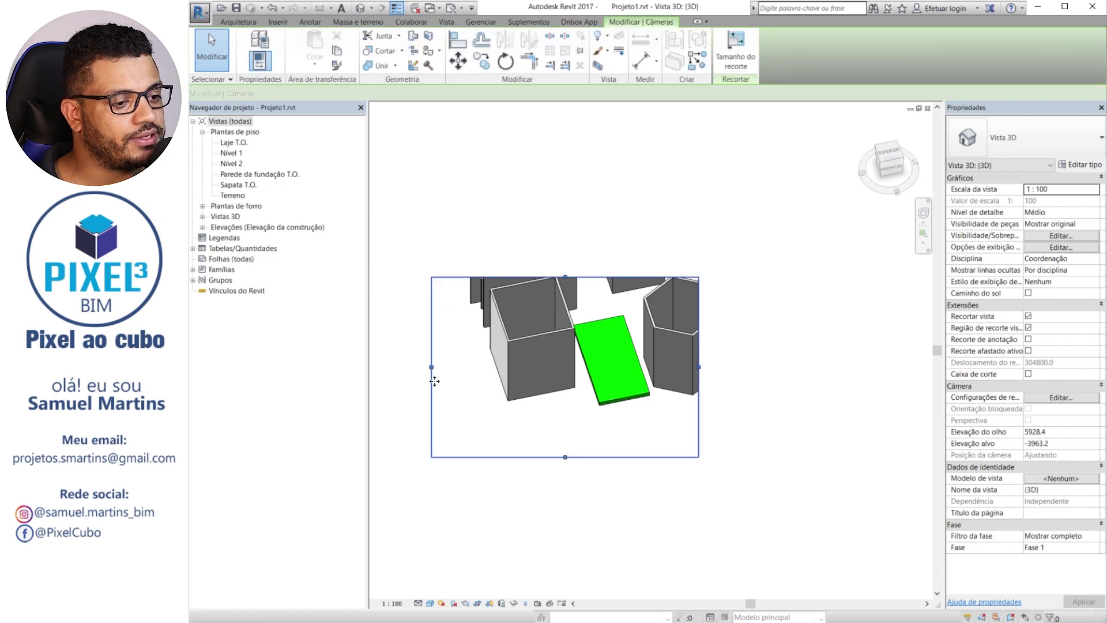
{"action": "left_click_drag", "start_coordinate": [431, 367], "coordinate": [465, 366]}
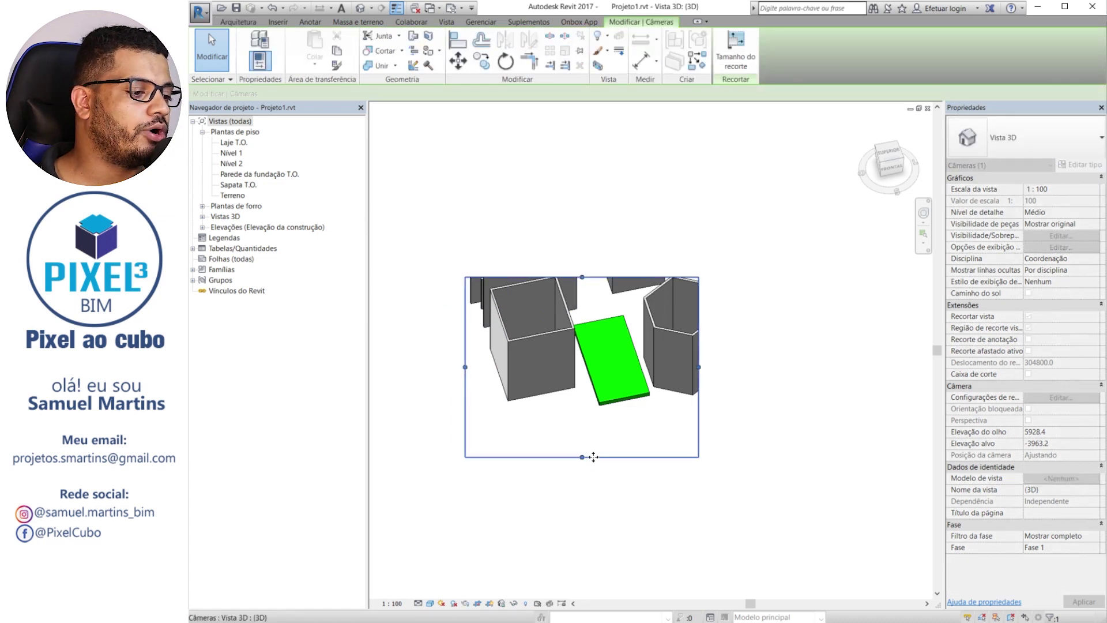
{"action": "left_click_drag", "start_coordinate": [582, 457], "coordinate": [588, 407]}
{"action": "left_click_drag", "start_coordinate": [699, 342], "coordinate": [783, 342]}
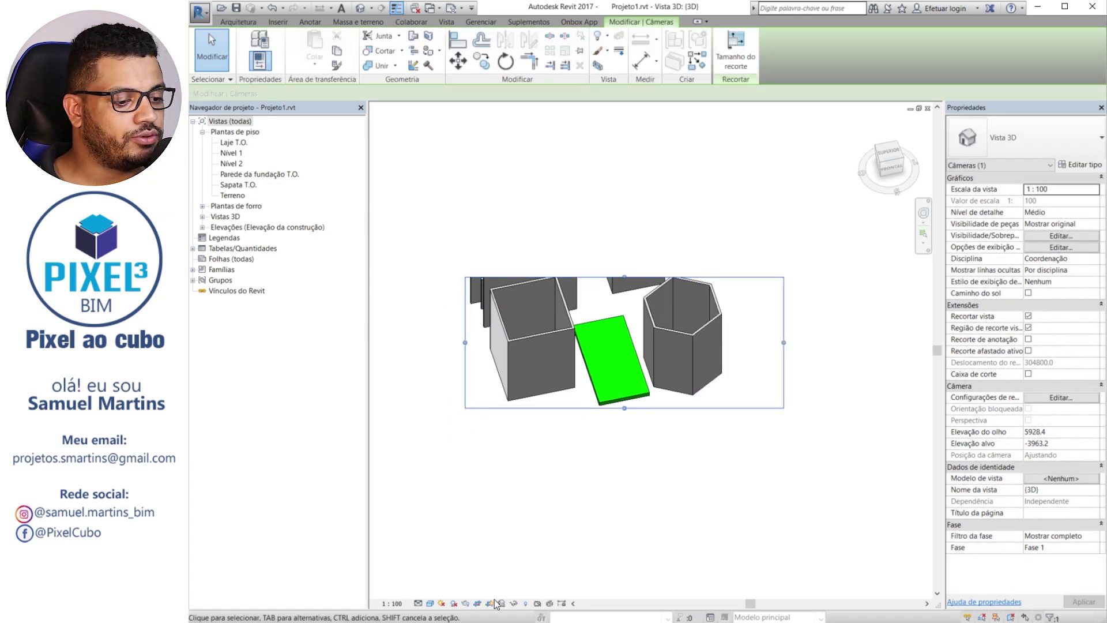
Hide and redisplay the crop region, and adjust its top and right edges to enclose all the walls
{"action": "left_click", "coordinate": [489, 603]}
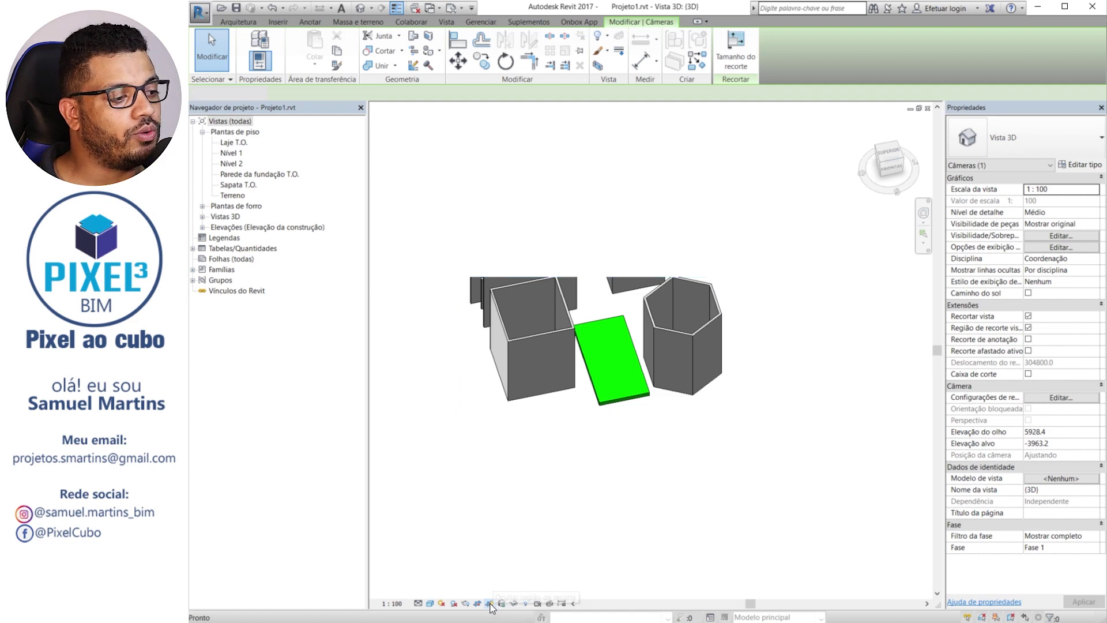
{"action": "left_click", "coordinate": [490, 603]}
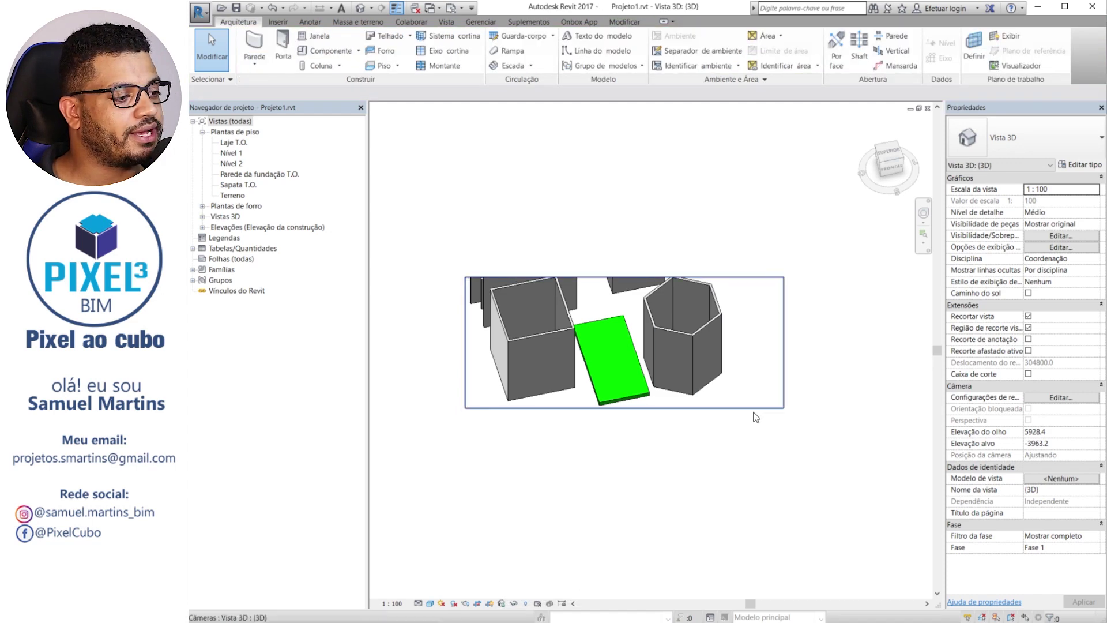
{"action": "left_click", "coordinate": [785, 327]}
{"action": "left_click_drag", "start_coordinate": [624, 277], "coordinate": [627, 192]}
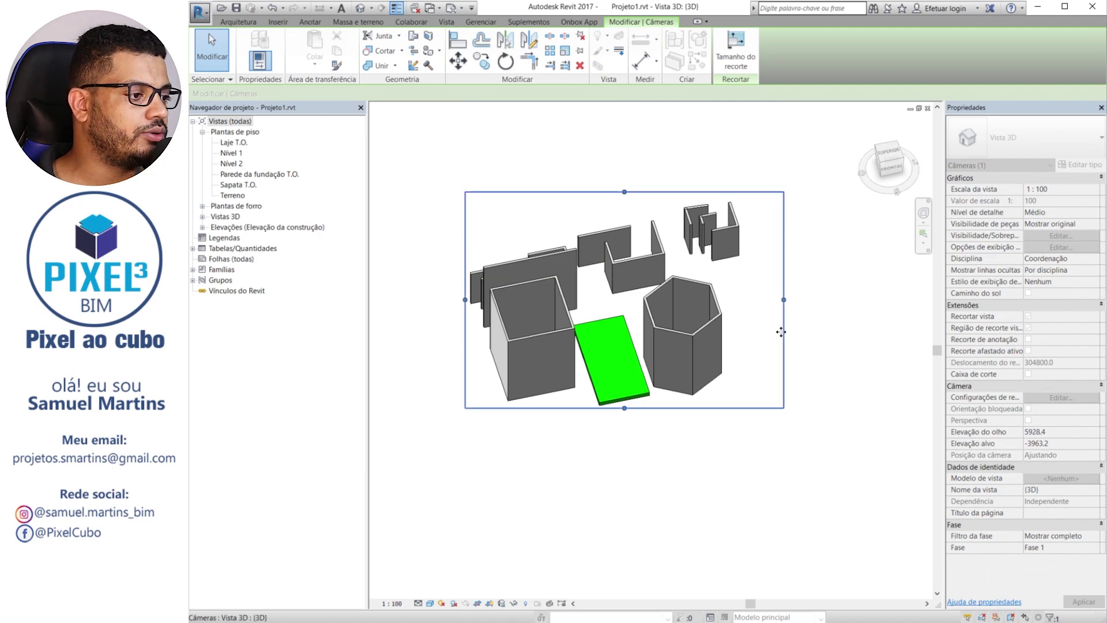
{"action": "left_click_drag", "start_coordinate": [783, 300], "coordinate": [750, 301]}
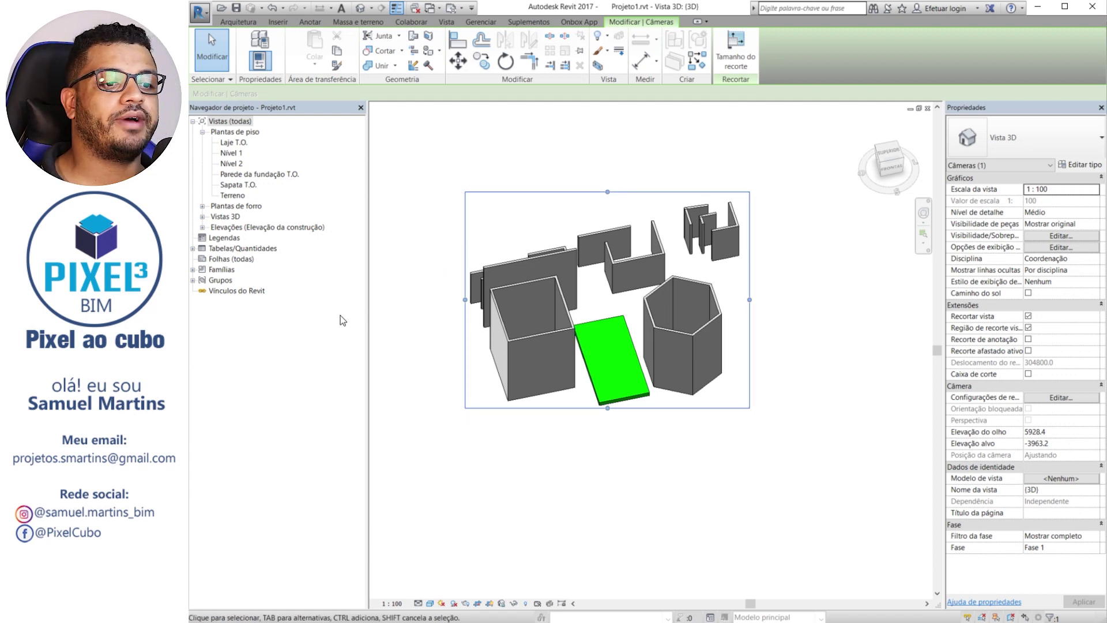
Hide the crop region's boundary and display it again
{"action": "key", "text": "Escape"}
{"action": "left_click", "coordinate": [749, 291]}
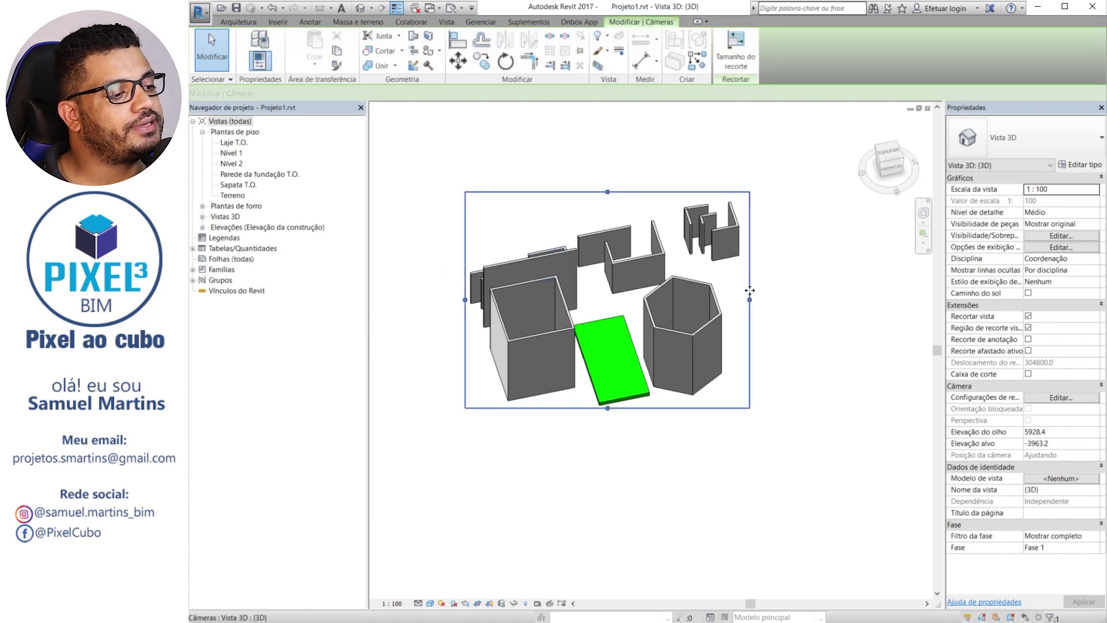
{"action": "left_click", "coordinate": [489, 603]}
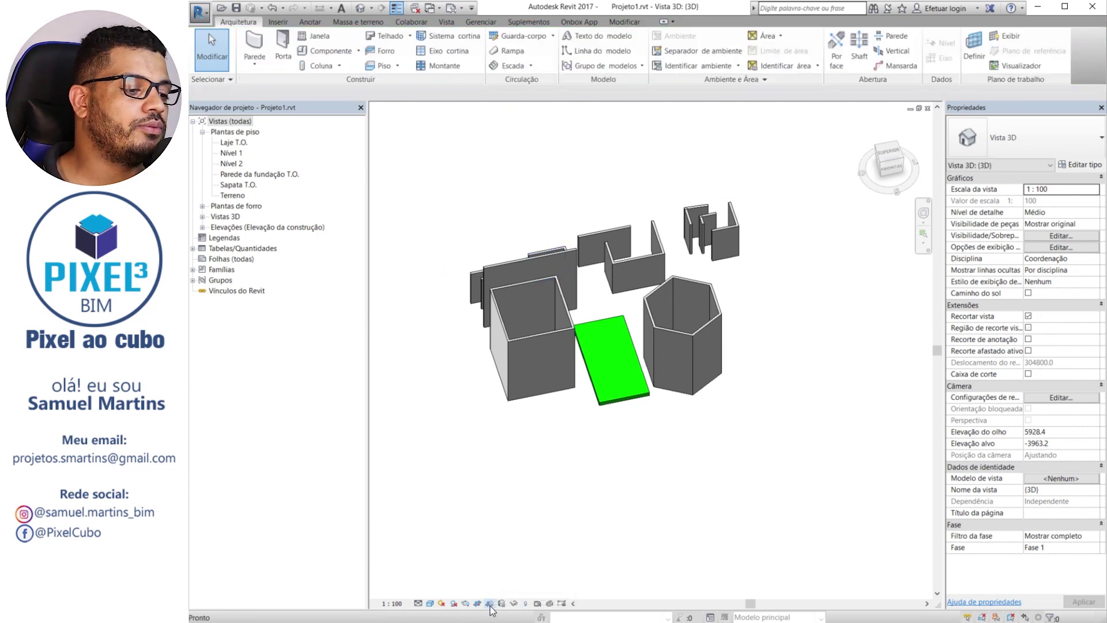
{"action": "left_click", "coordinate": [490, 603]}
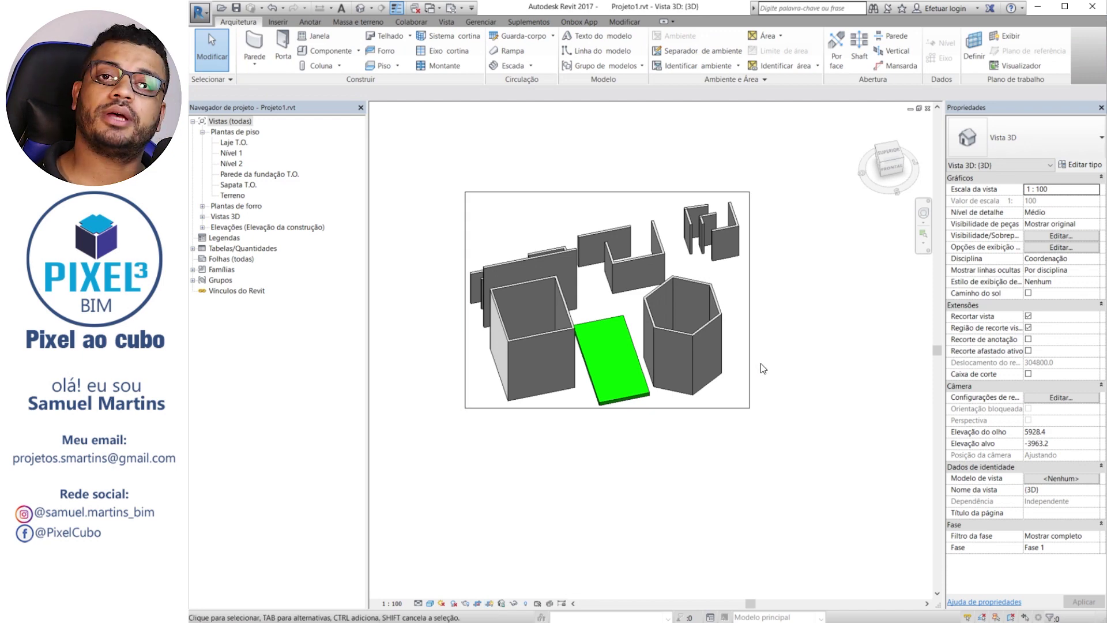
With cropping off, move the crop region's right edge to the middle of the green floor and crop the view to it
{"action": "left_click", "coordinate": [747, 309]}
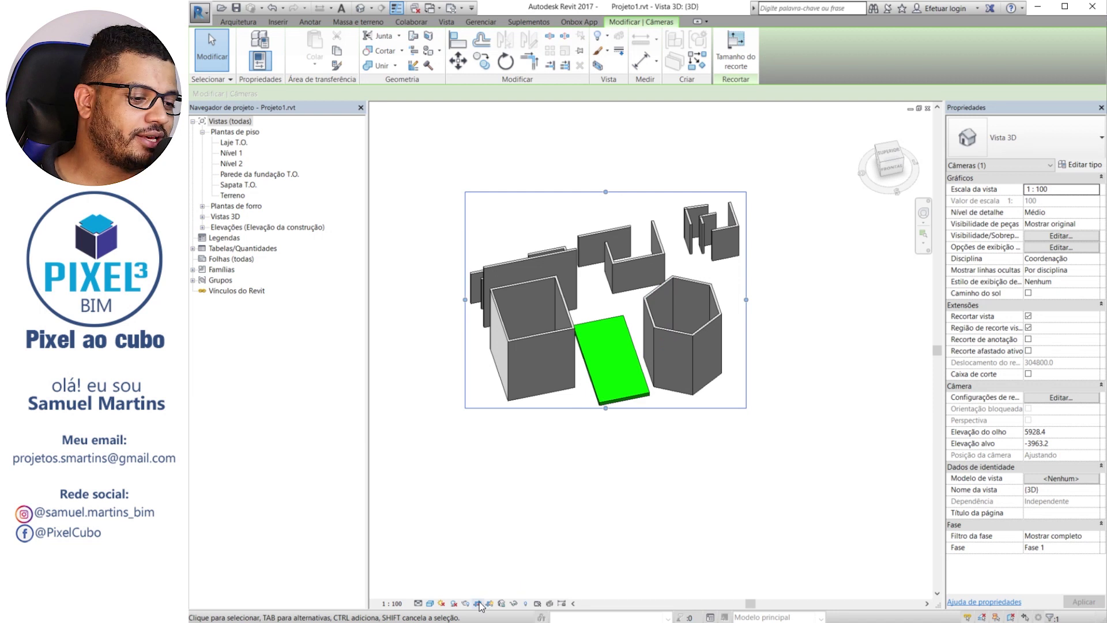
{"action": "left_click", "coordinate": [603, 445]}
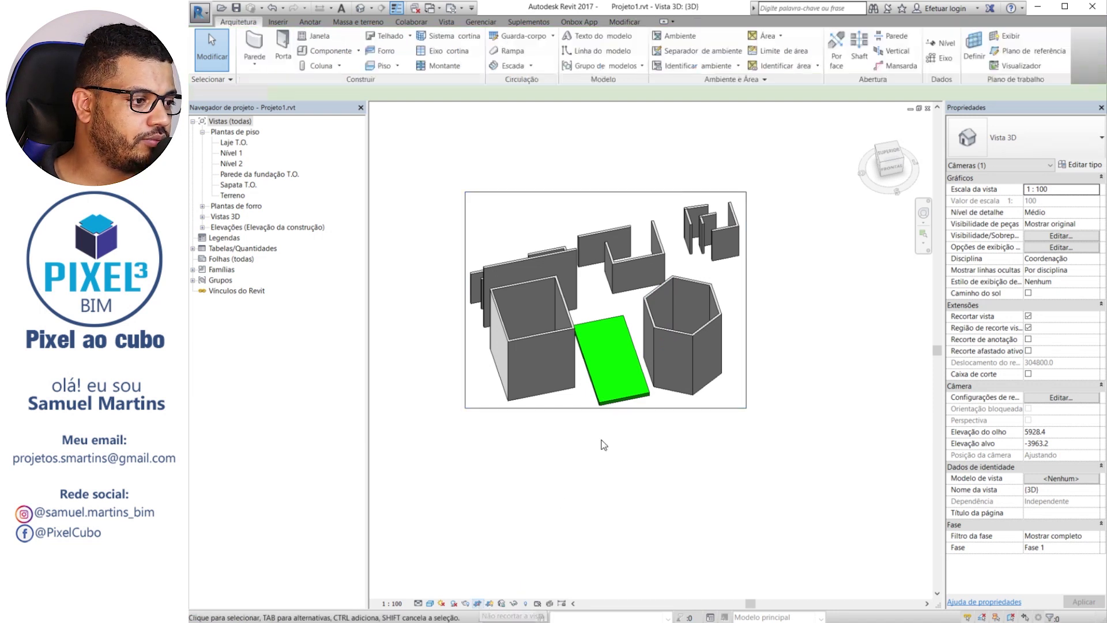
{"action": "left_click", "coordinate": [746, 294]}
{"action": "left_click_drag", "start_coordinate": [746, 294], "coordinate": [610, 299]}
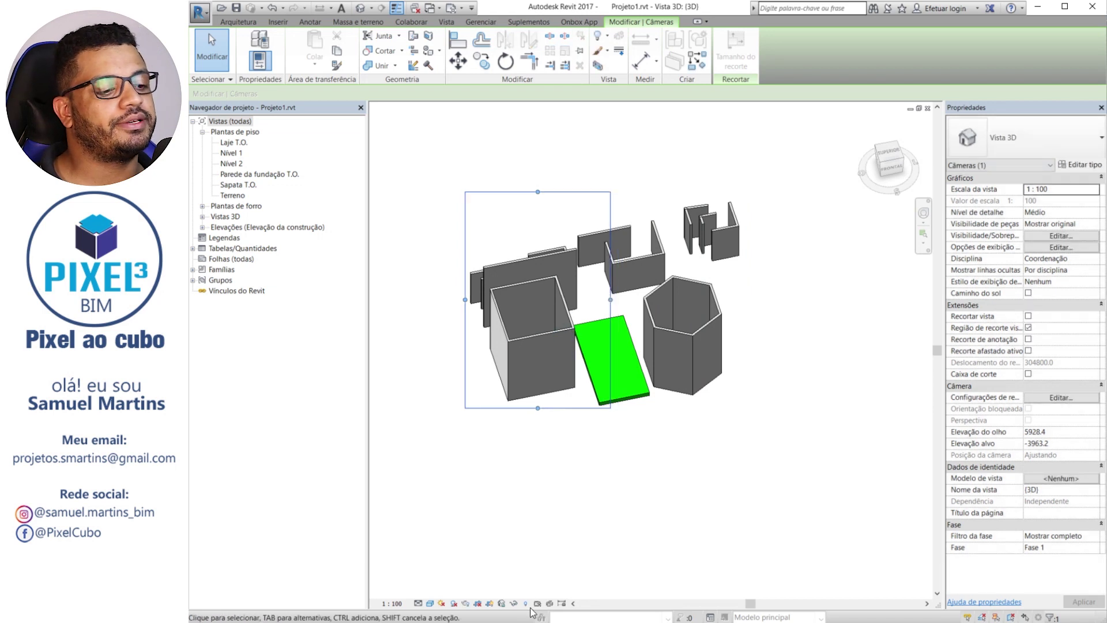
{"action": "left_click", "coordinate": [478, 603]}
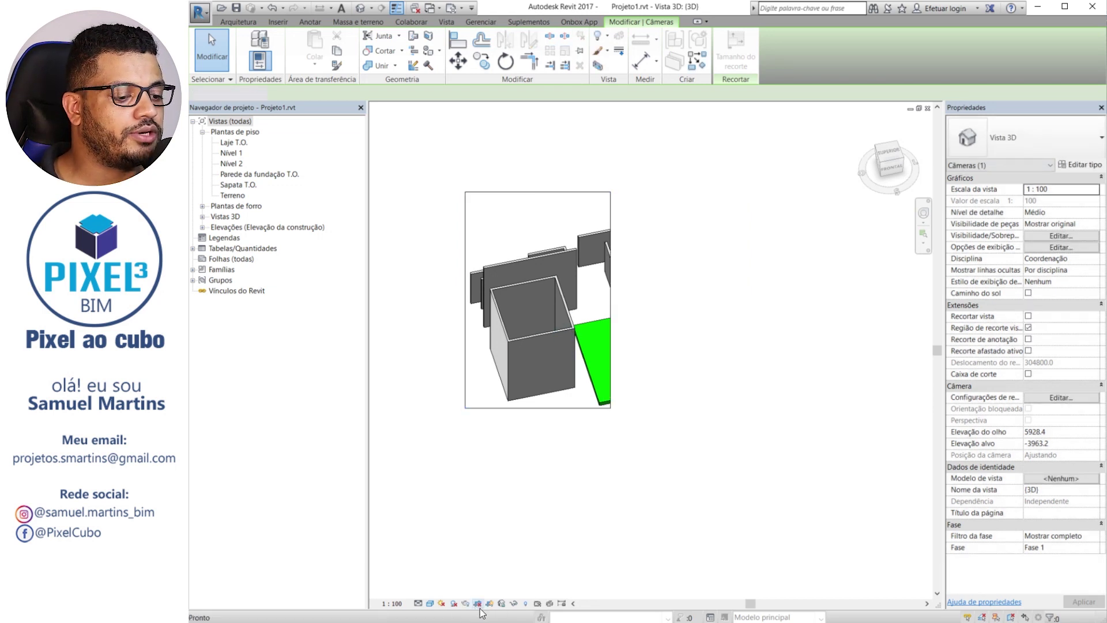
{"action": "key", "text": "Escape"}
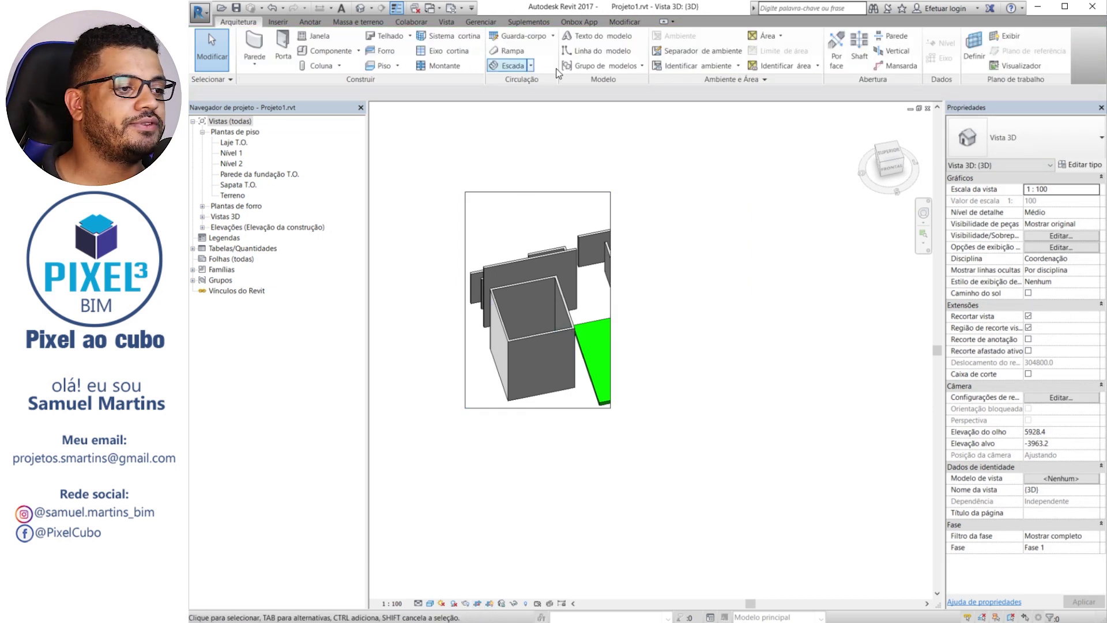
Move the whole crop region up and to the right so it covers the rear walls and most of the hexagonal walls
{"action": "left_click", "coordinate": [534, 192]}
{"action": "left_click_drag", "start_coordinate": [605, 191], "coordinate": [713, 151]}
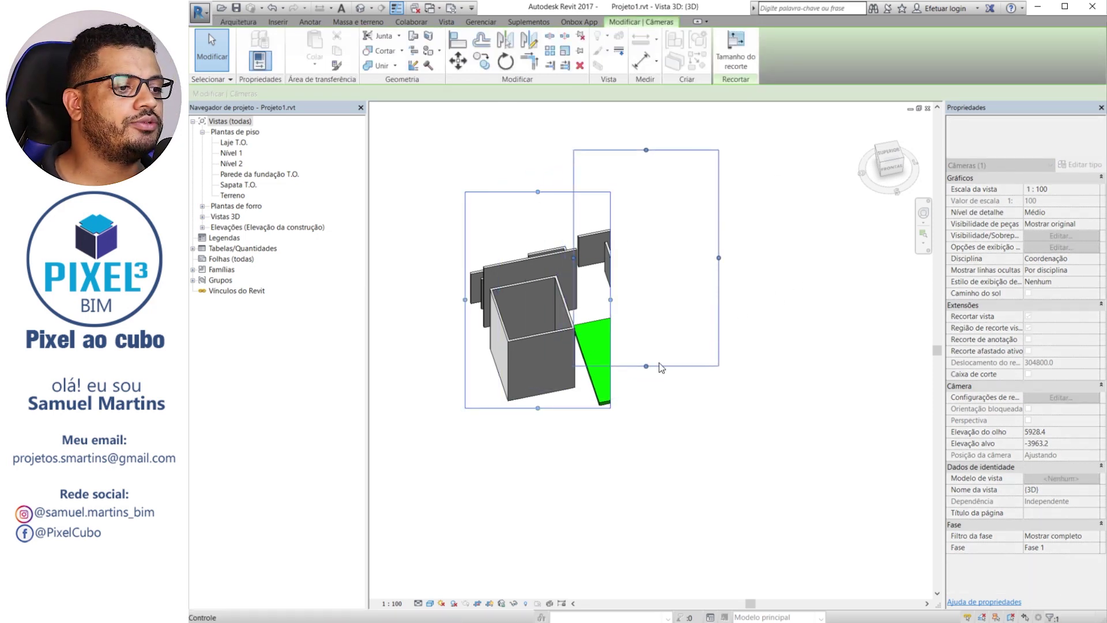
{"action": "left_click_drag", "start_coordinate": [661, 367], "coordinate": [662, 366]}
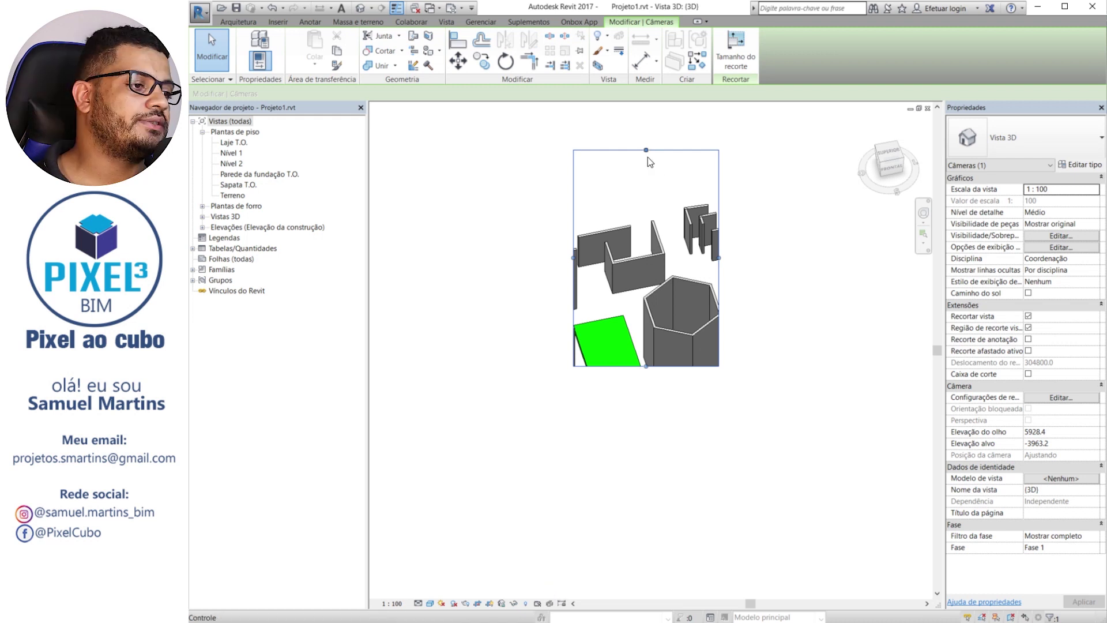
Turn off view cropping and hide the crop region
{"action": "left_click", "coordinate": [478, 603]}
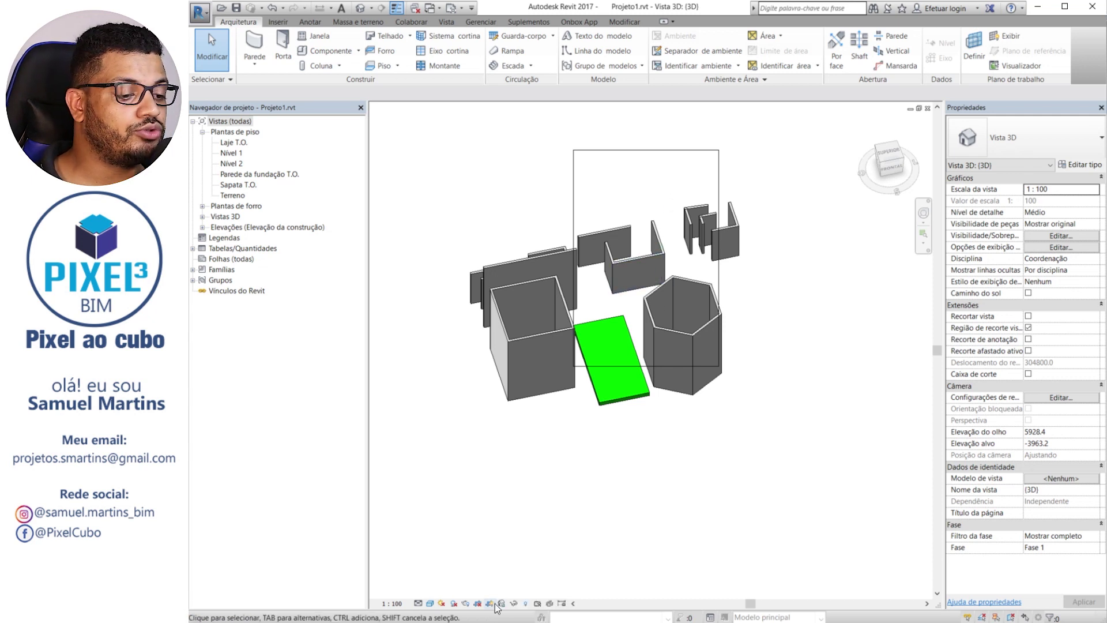
{"action": "left_click", "coordinate": [491, 603]}
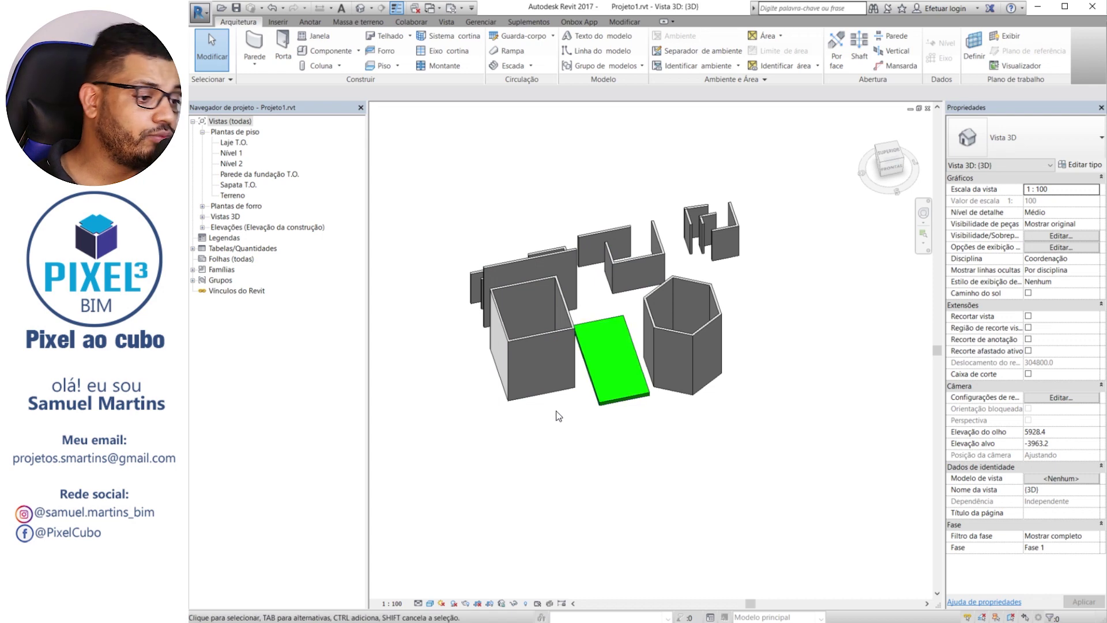
Save the current 3D orientation and lock the view, naming it 3D
{"action": "scroll", "coordinate": [576, 362], "scroll_direction": "up", "scroll_amount": 5}
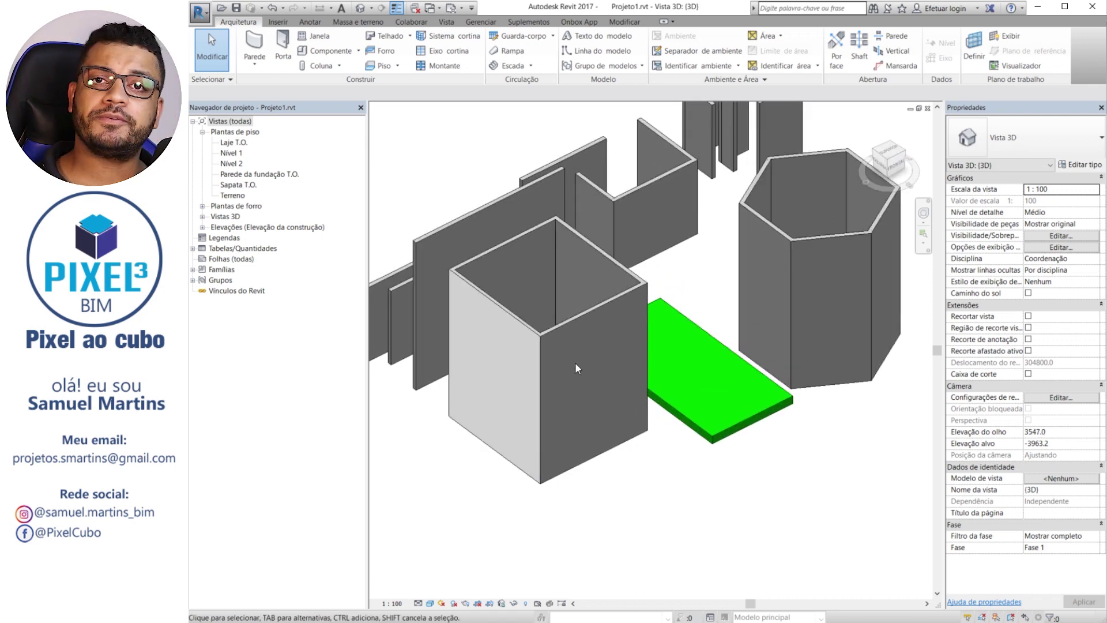
{"action": "middle_click_drag", "start_coordinate": [688, 279], "coordinate": [741, 314], "text": "shift"}
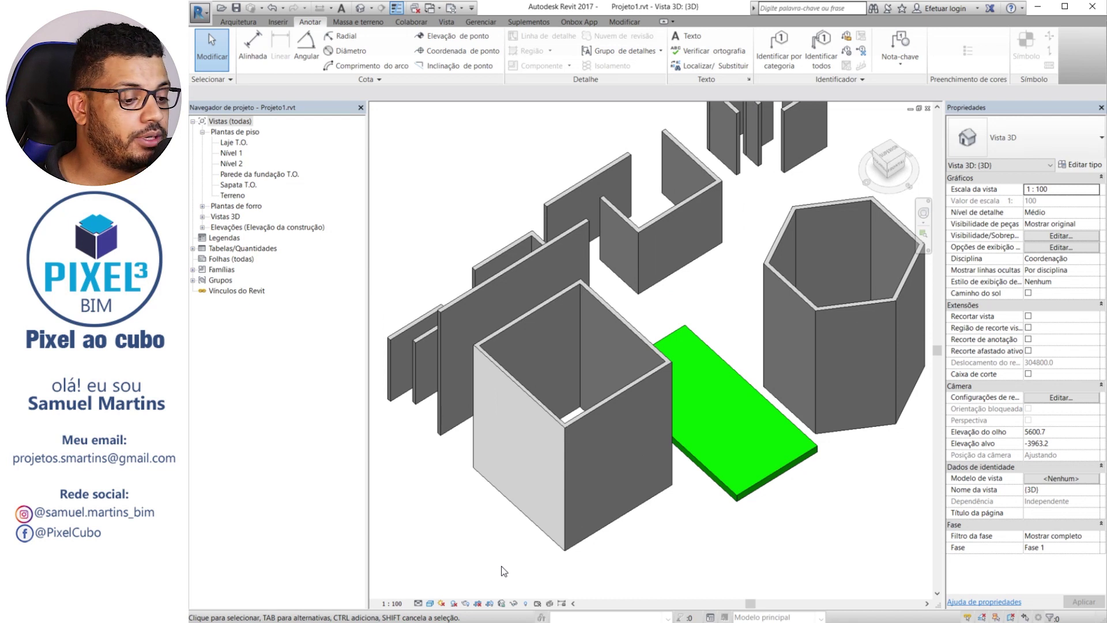
{"action": "left_click", "coordinate": [501, 603]}
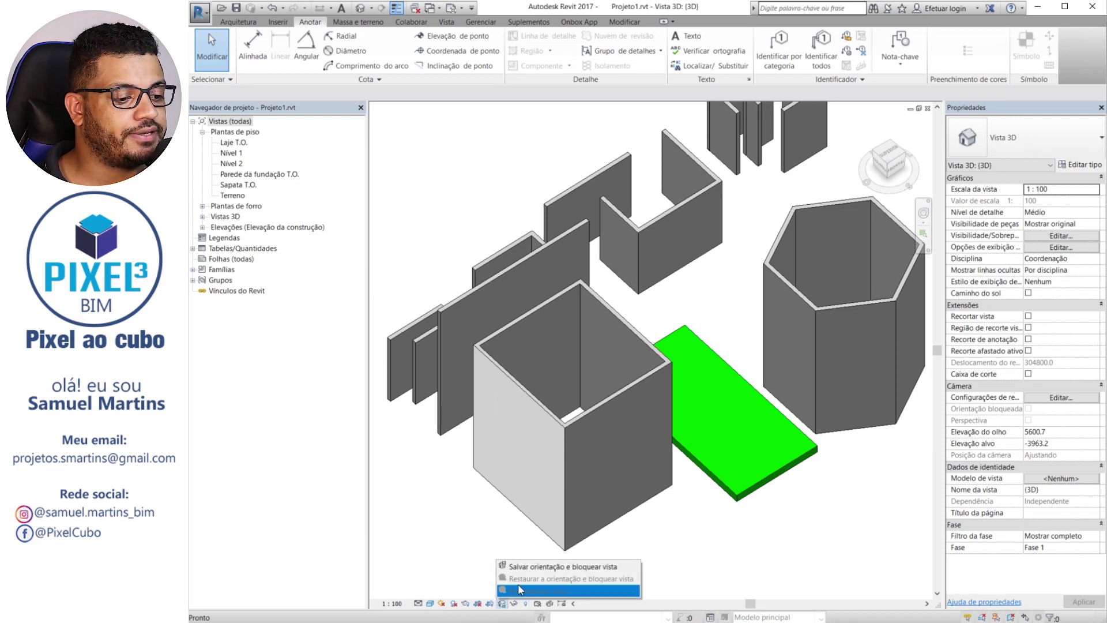
{"action": "left_click", "coordinate": [551, 566]}
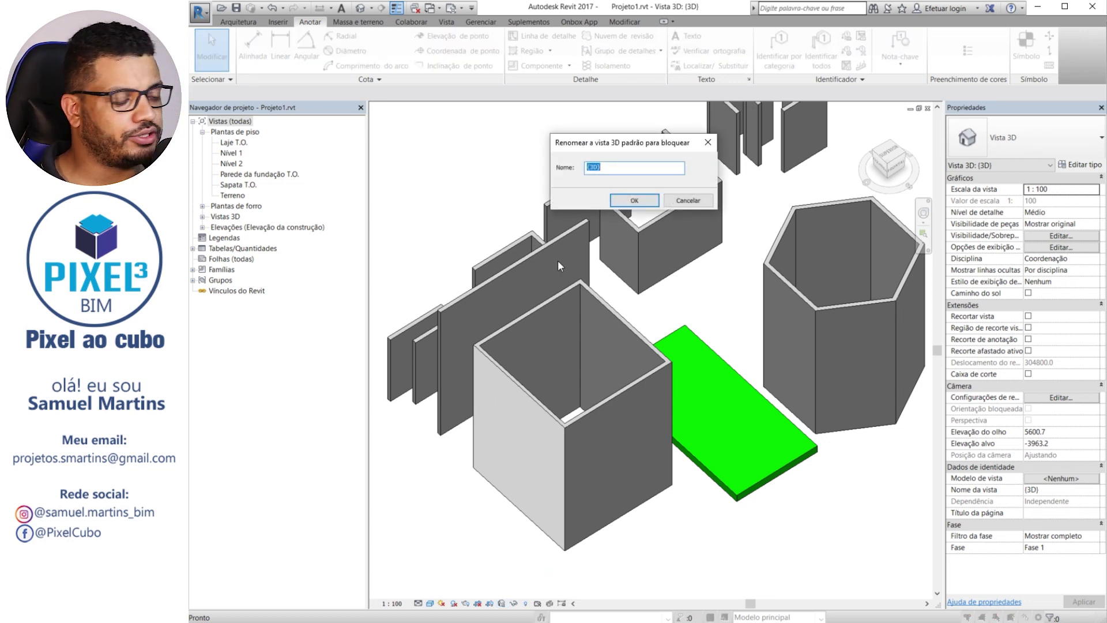
{"action": "key", "text": "Return"}
{"action": "left_click", "coordinate": [619, 341]}
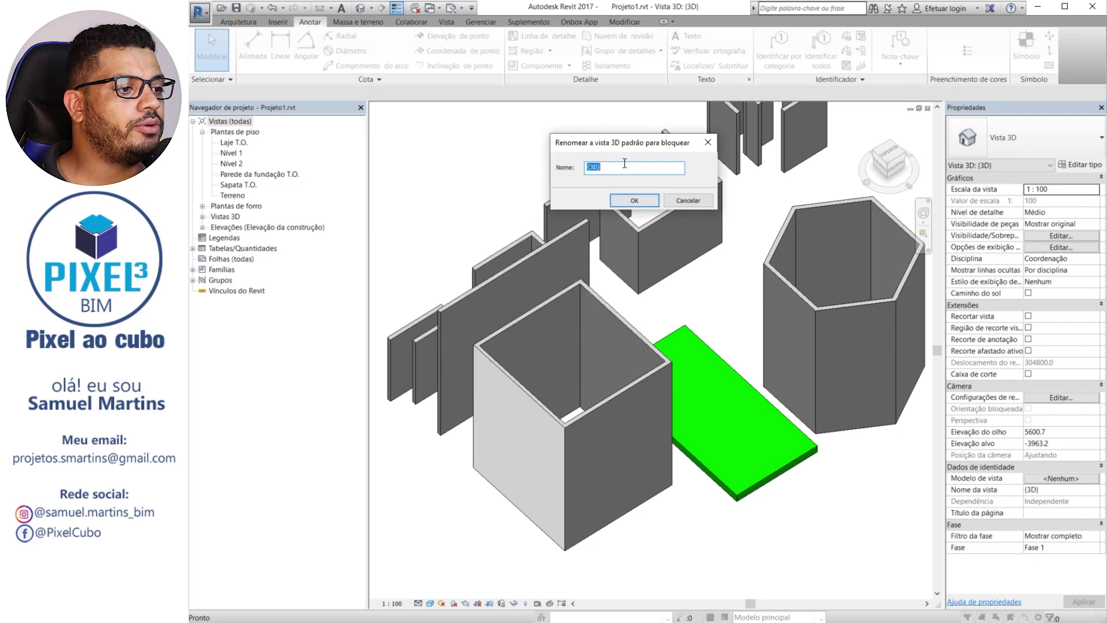
{"action": "left_click", "coordinate": [622, 166]}
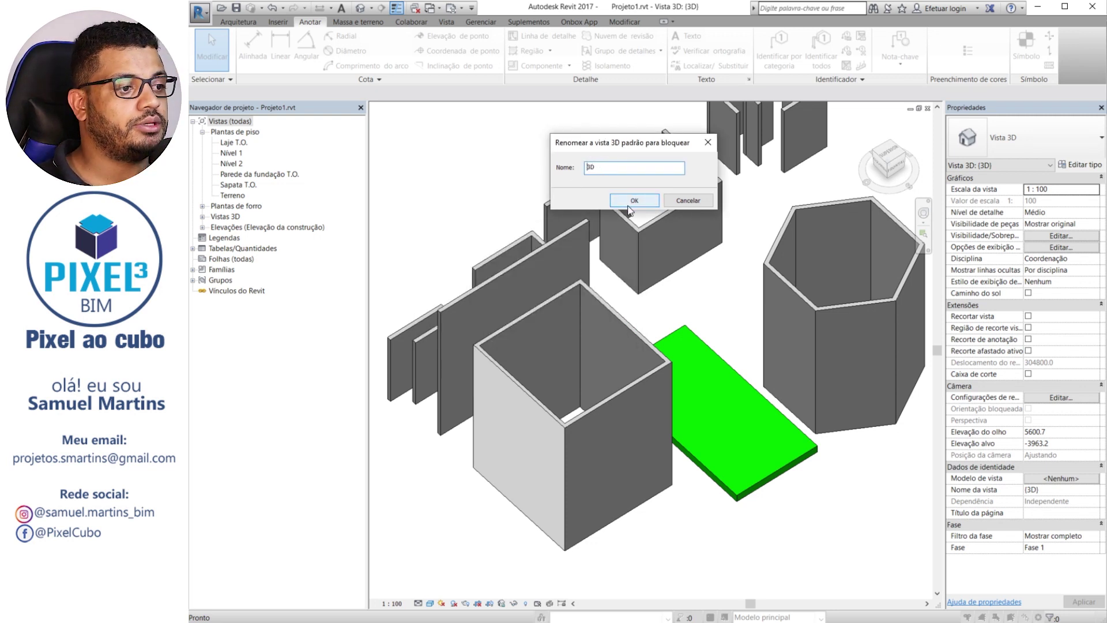
{"action": "left_click", "coordinate": [651, 199]}
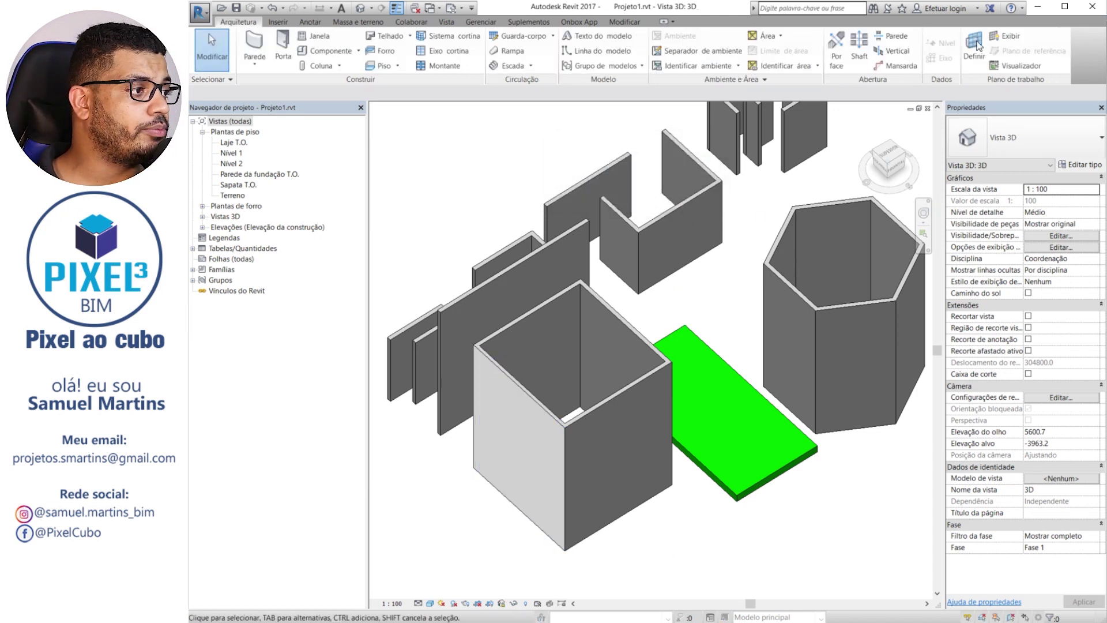
Set the work plane by picking the light outer wall face of the square enclosure
{"action": "left_click", "coordinate": [977, 46]}
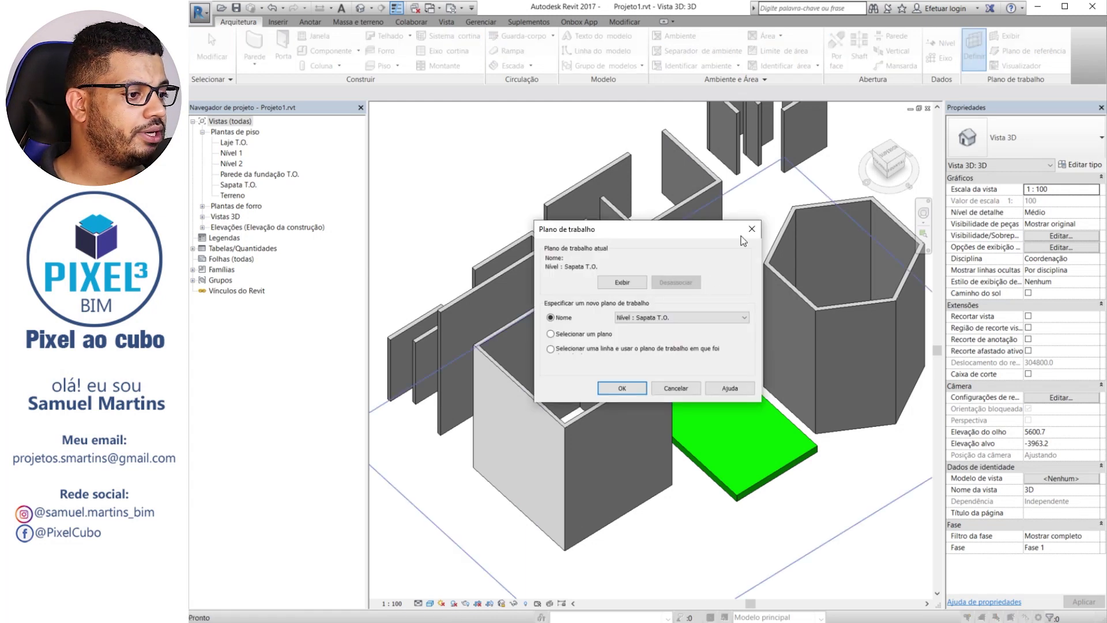
{"action": "left_click", "coordinate": [565, 334]}
{"action": "left_click", "coordinate": [622, 387]}
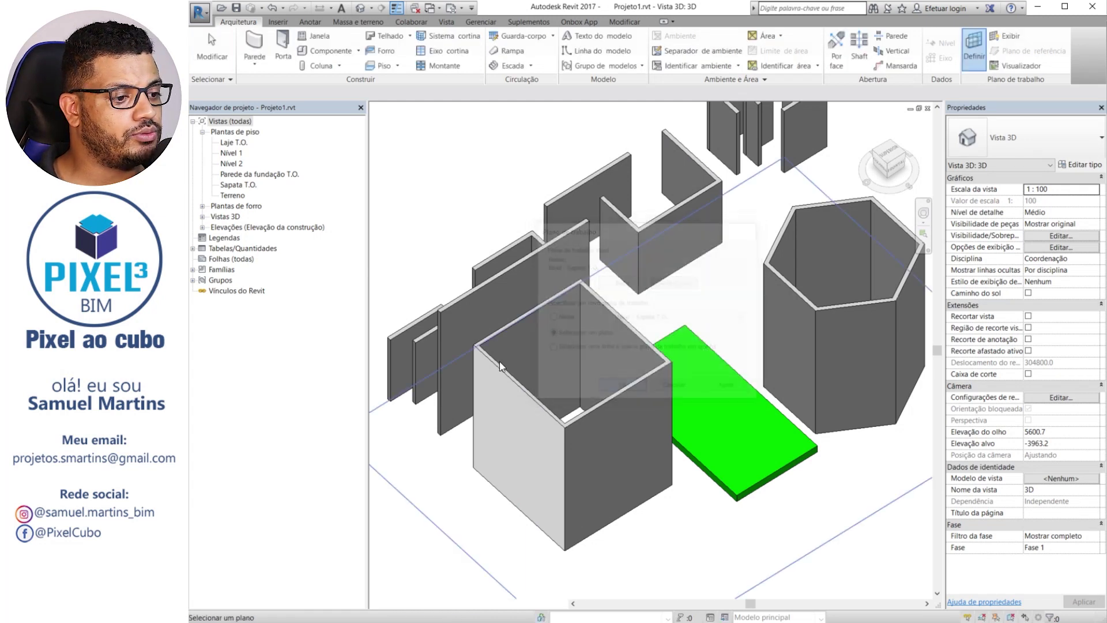
{"action": "left_click", "coordinate": [499, 403]}
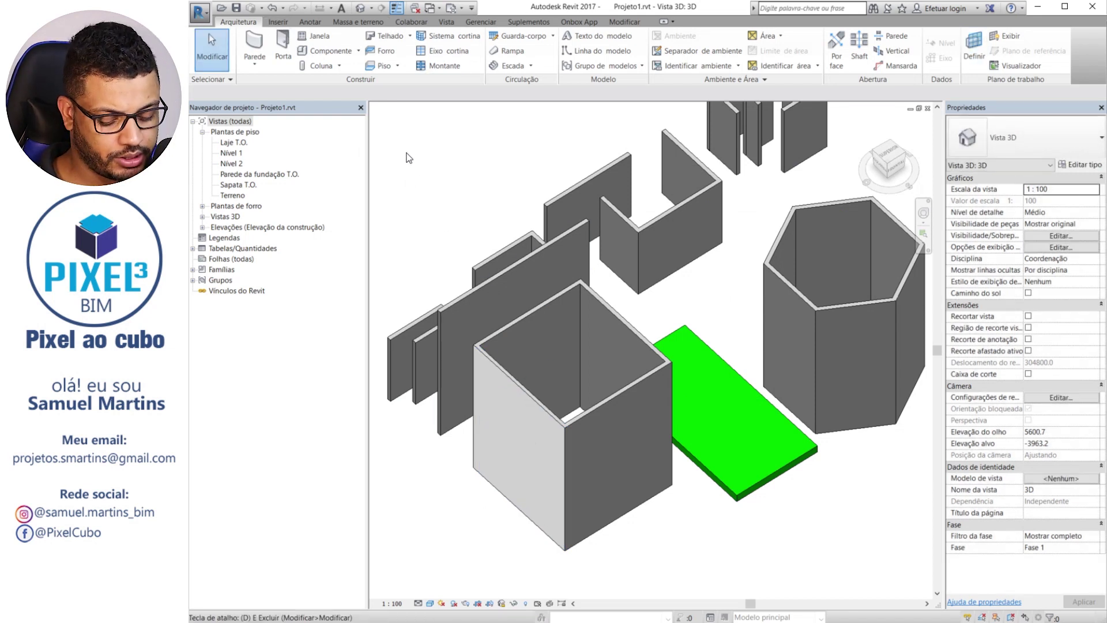
Add an aligned dimension for the height of the square enclosure's light wall, from its upper edge to its base
{"action": "key", "text": "d"}
{"action": "key", "text": "i"}
{"action": "scroll", "coordinate": [485, 483], "scroll_direction": "up", "scroll_amount": 3}
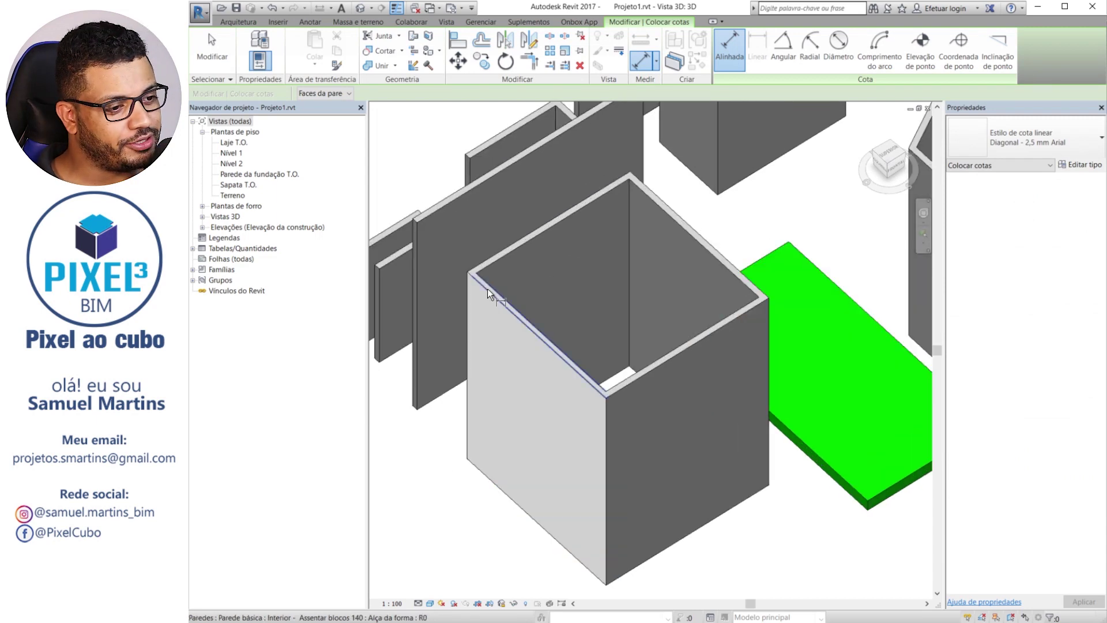
{"action": "left_click", "coordinate": [487, 287]}
{"action": "left_click", "coordinate": [520, 506]}
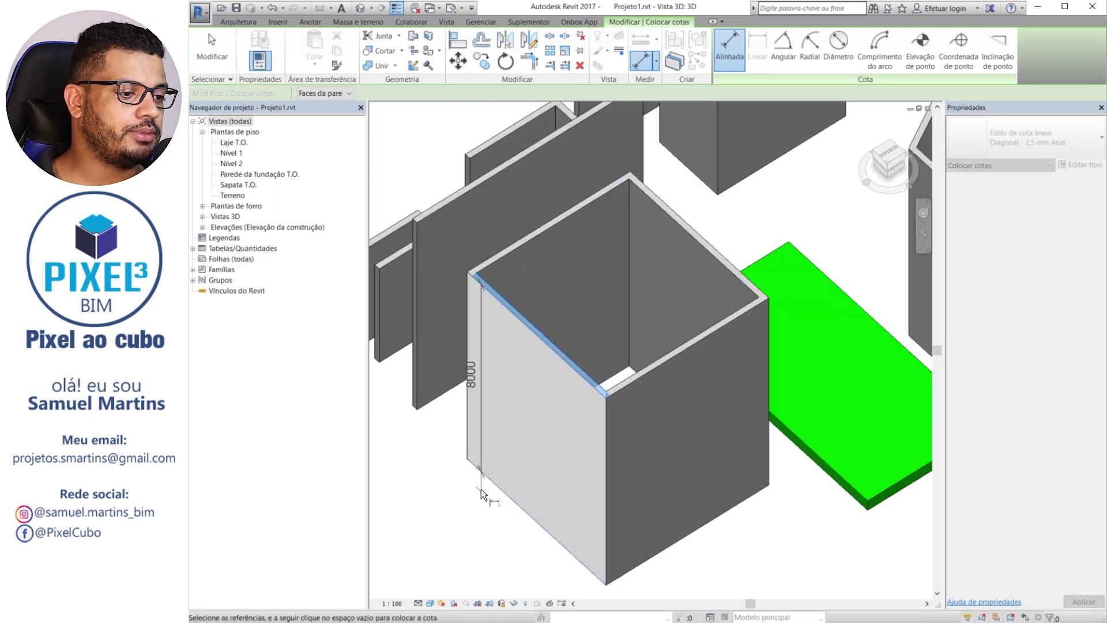
{"action": "left_click", "coordinate": [521, 536]}
{"action": "scroll", "coordinate": [560, 434], "scroll_direction": "down", "scroll_amount": 2}
{"action": "key", "text": "Escape"}
{"action": "key", "text": "Escape"}
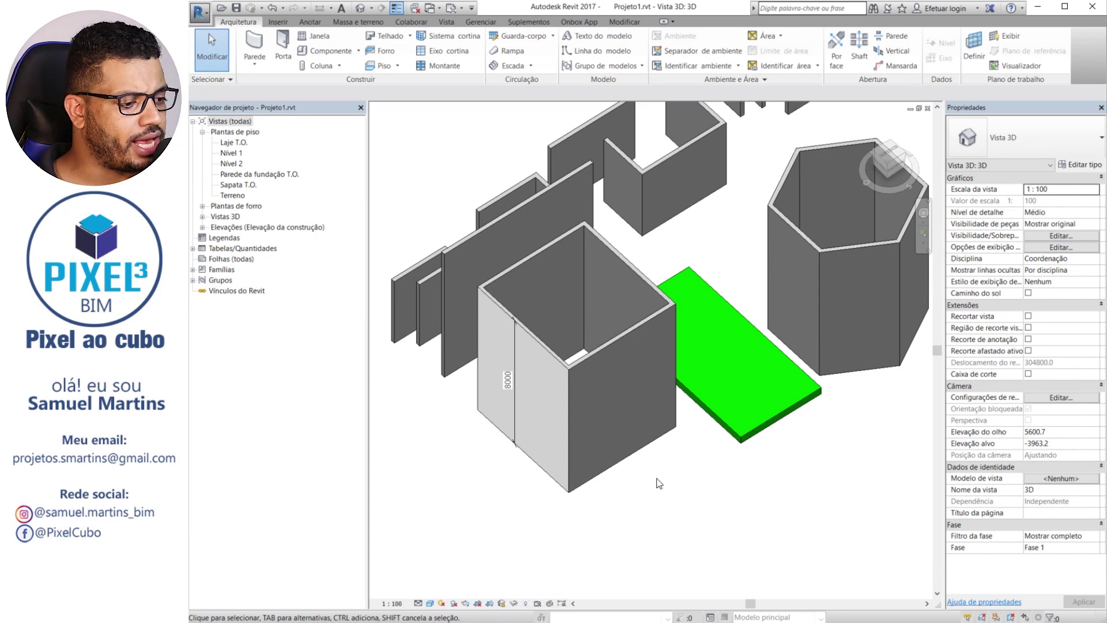
Try to orbit the locked 3D view, and test panning and zooming around the dimensioned wall
{"action": "middle_click_drag", "start_coordinate": [657, 482], "coordinate": [689, 449], "text": "shift"}
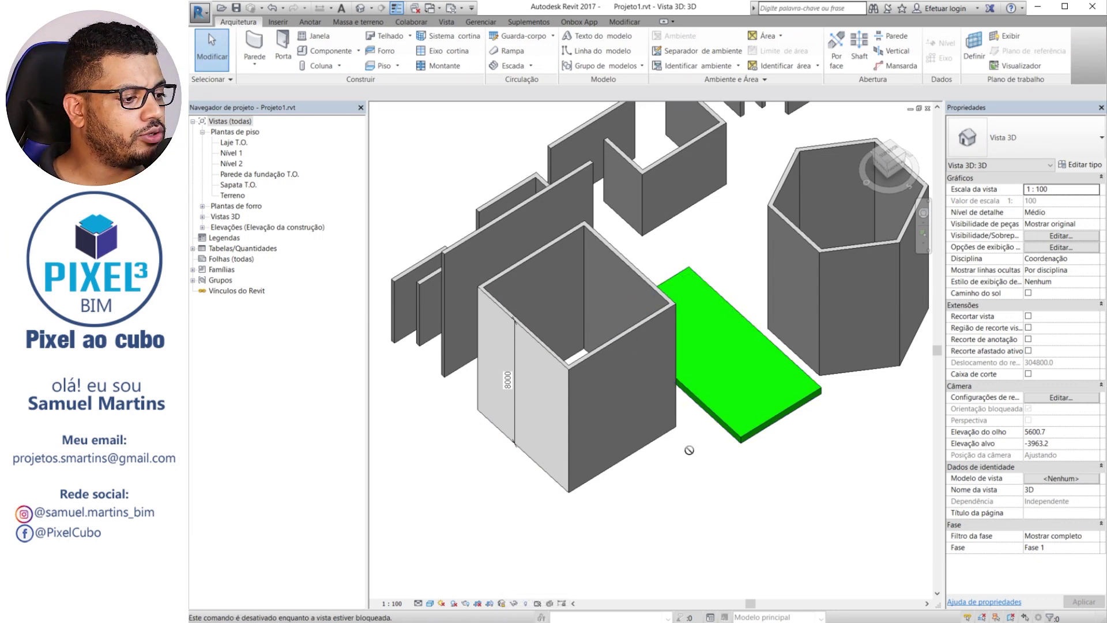
{"action": "left_click", "coordinate": [891, 163]}
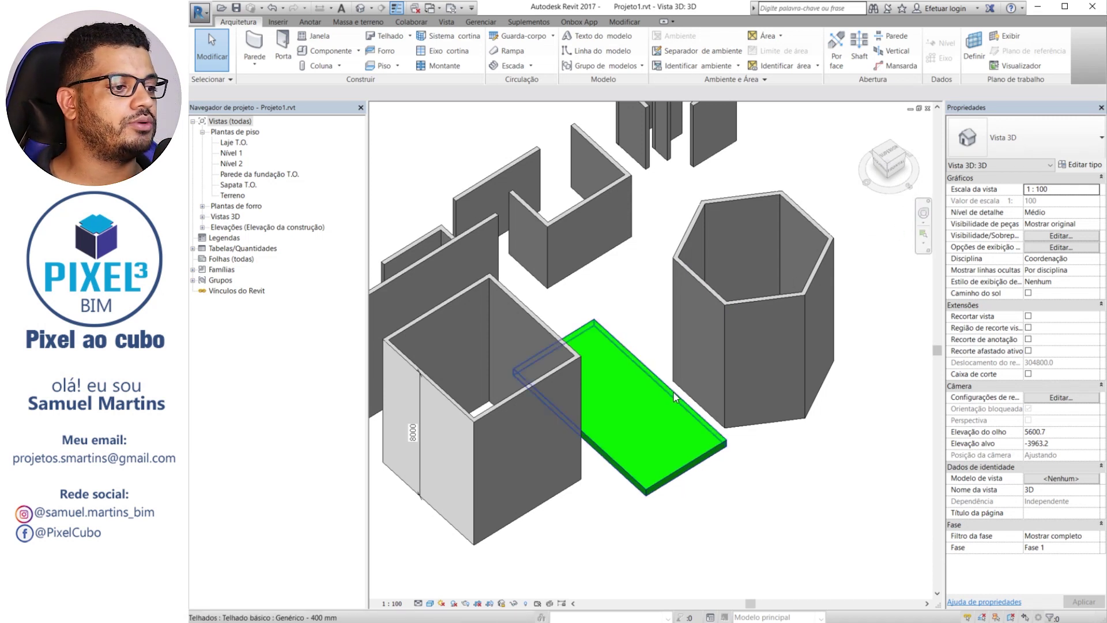
{"action": "middle_click_drag", "start_coordinate": [605, 316], "coordinate": [682, 320]}
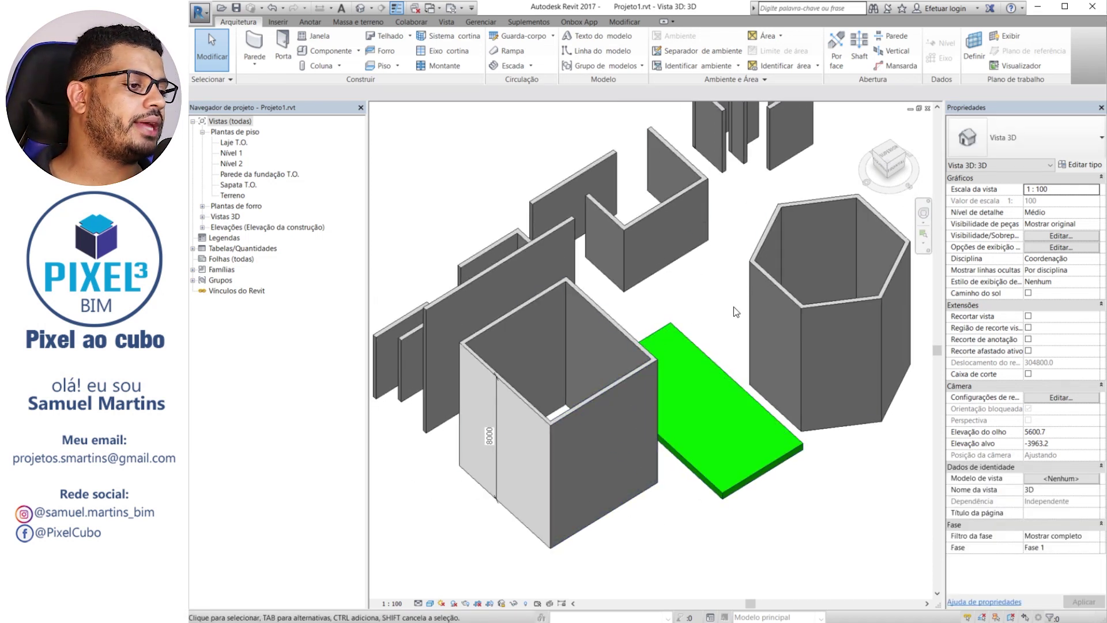
{"action": "scroll", "coordinate": [590, 379], "scroll_direction": "up", "scroll_amount": 2}
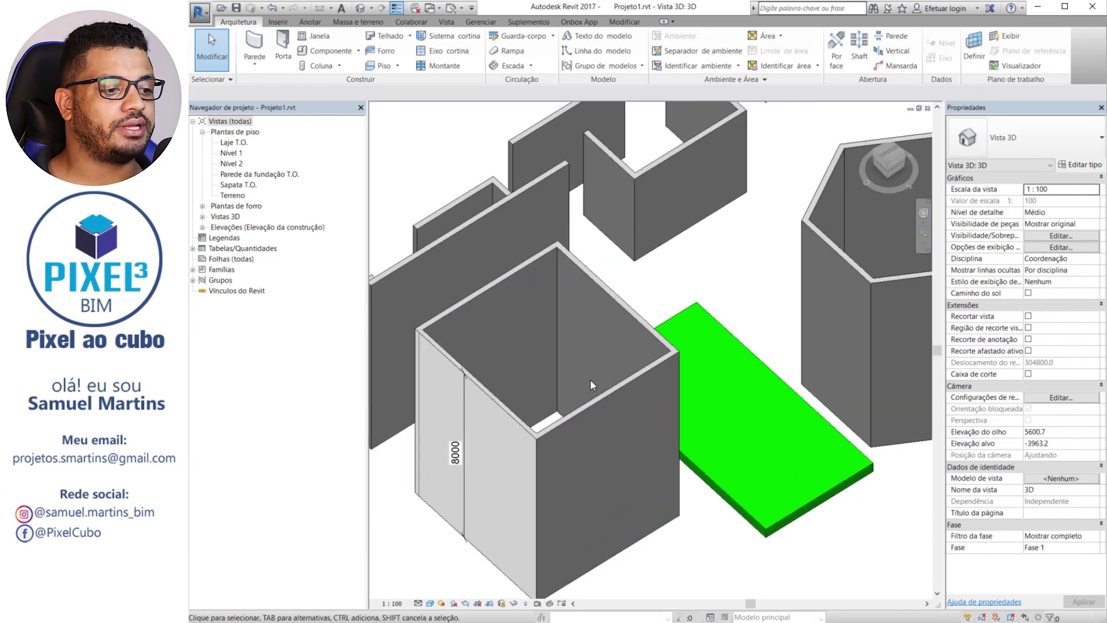
{"action": "scroll", "coordinate": [548, 259], "scroll_direction": "down", "scroll_amount": 2}
{"action": "scroll", "coordinate": [548, 256], "scroll_direction": "down", "scroll_amount": 1}
{"action": "scroll", "coordinate": [690, 39], "scroll_direction": "down", "scroll_amount": 2}
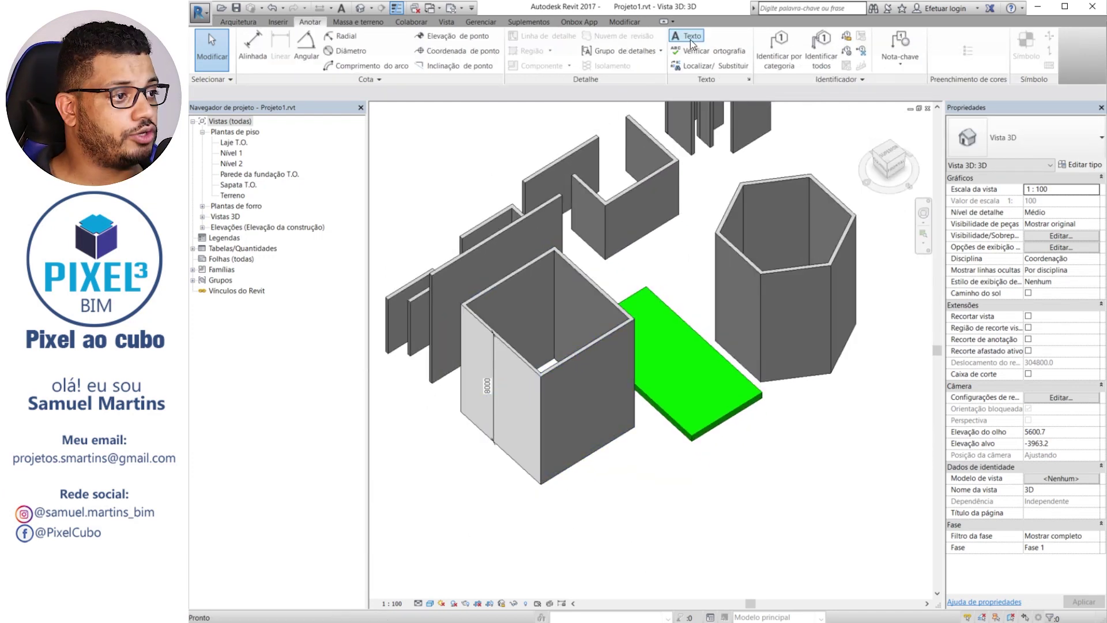
Place a text note reading "parede" on the light wall beside the height dimension
{"action": "left_click", "coordinate": [687, 39]}
{"action": "left_click", "coordinate": [513, 385]}
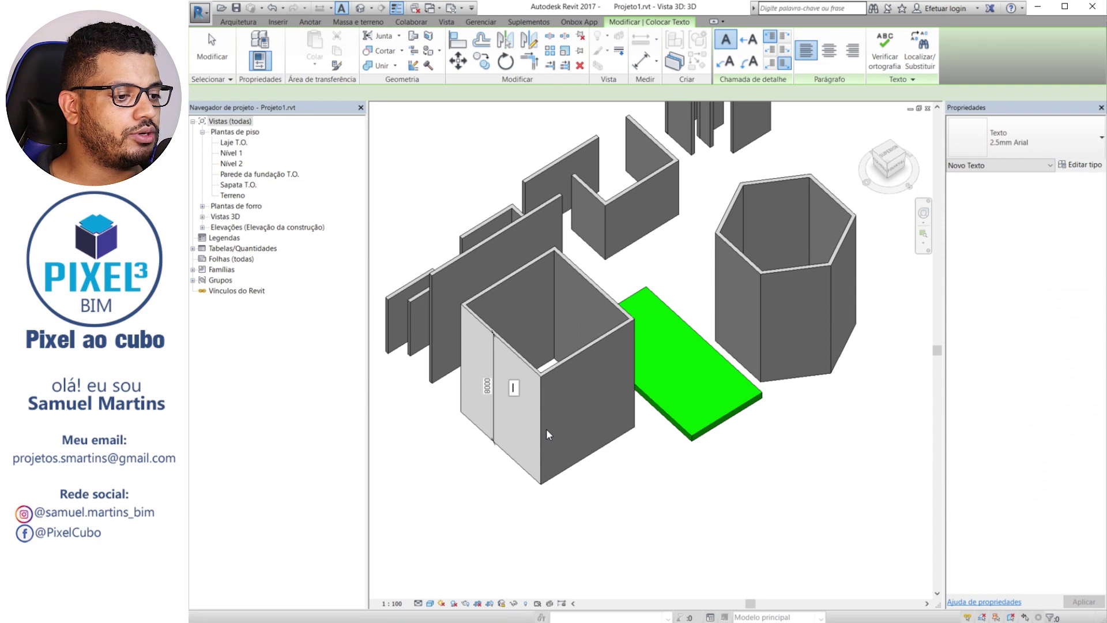
{"action": "type", "text": "parede"}
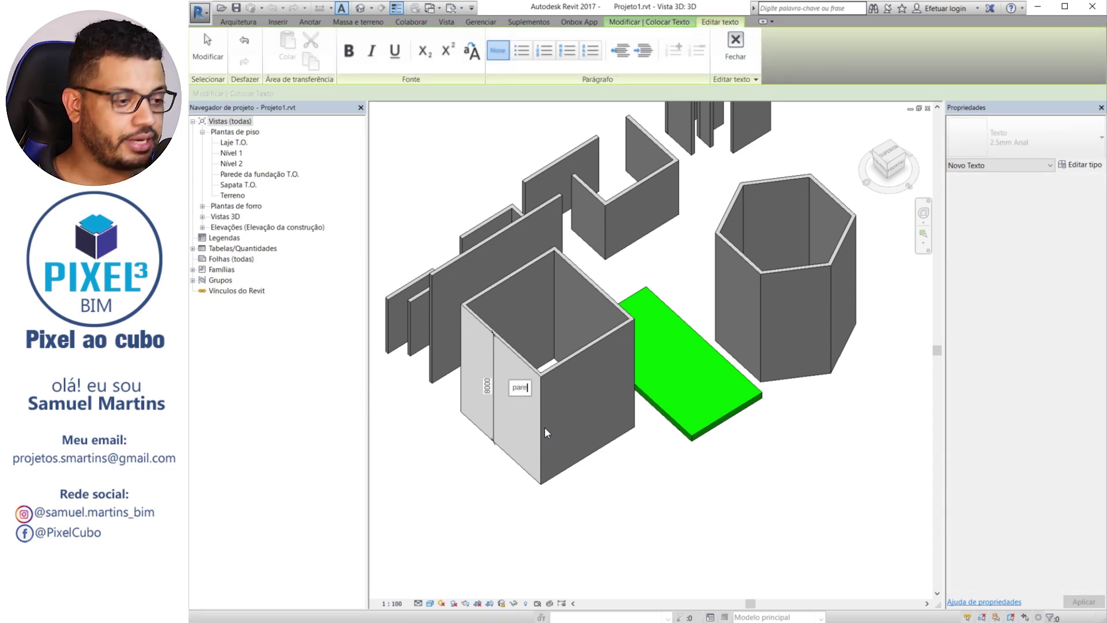
{"action": "left_click", "coordinate": [680, 477]}
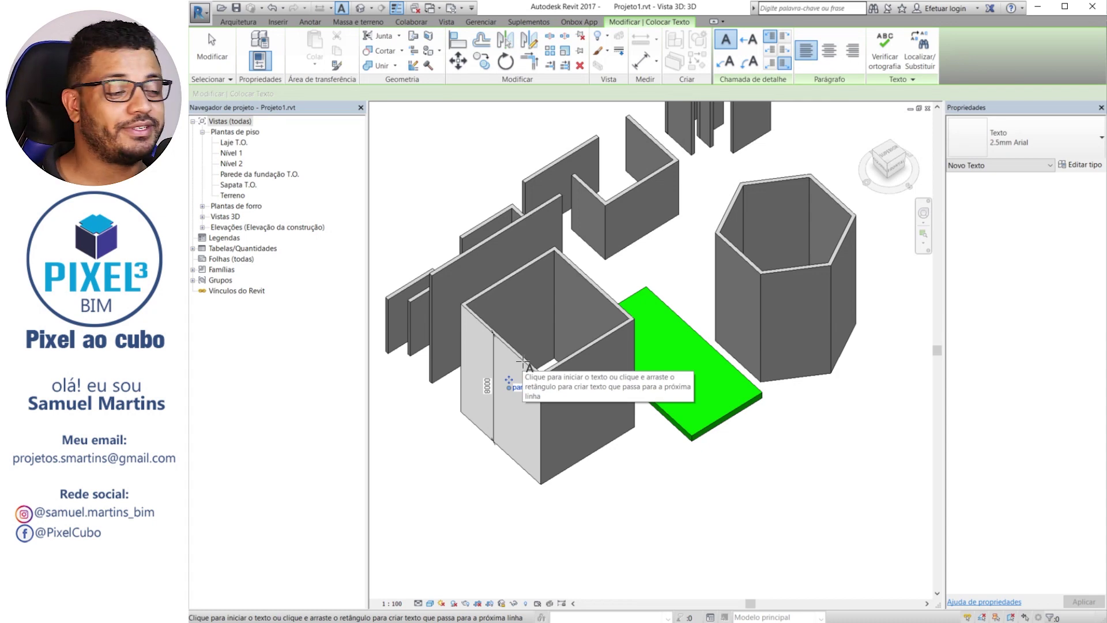
{"action": "scroll", "coordinate": [513, 371], "scroll_direction": "up", "scroll_amount": 2}
{"action": "scroll", "coordinate": [471, 512], "scroll_direction": "down", "scroll_amount": 2}
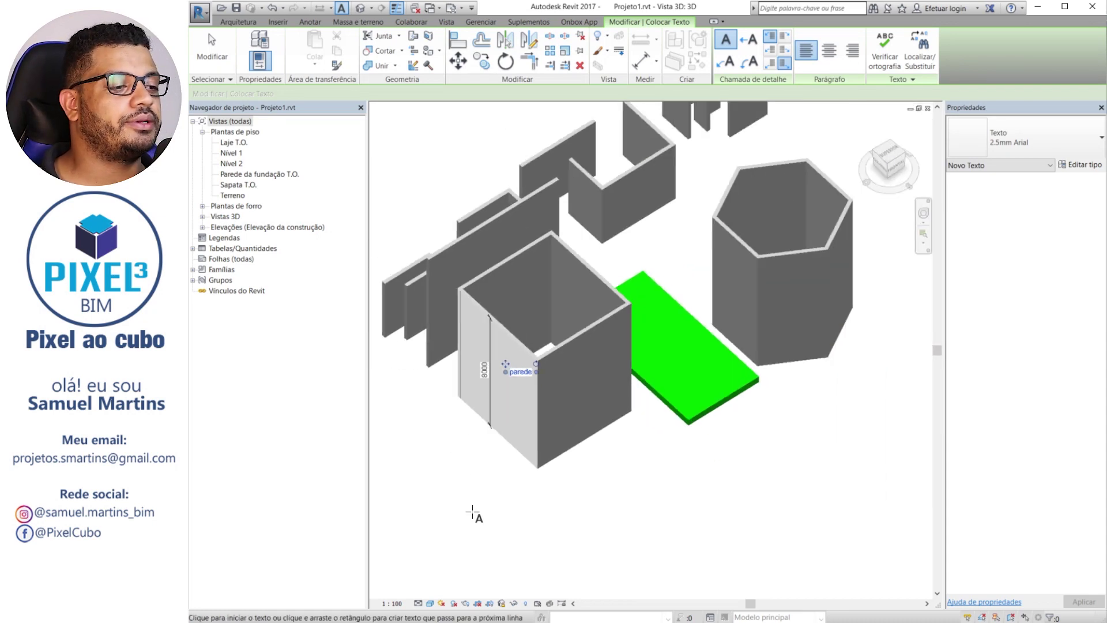
{"action": "key", "text": "Escape"}
Unlock the 3D view's orientation and delete the "parede" text note and height dimension from the light wall
{"action": "left_click", "coordinate": [501, 603]}
{"action": "left_click", "coordinate": [550, 591]}
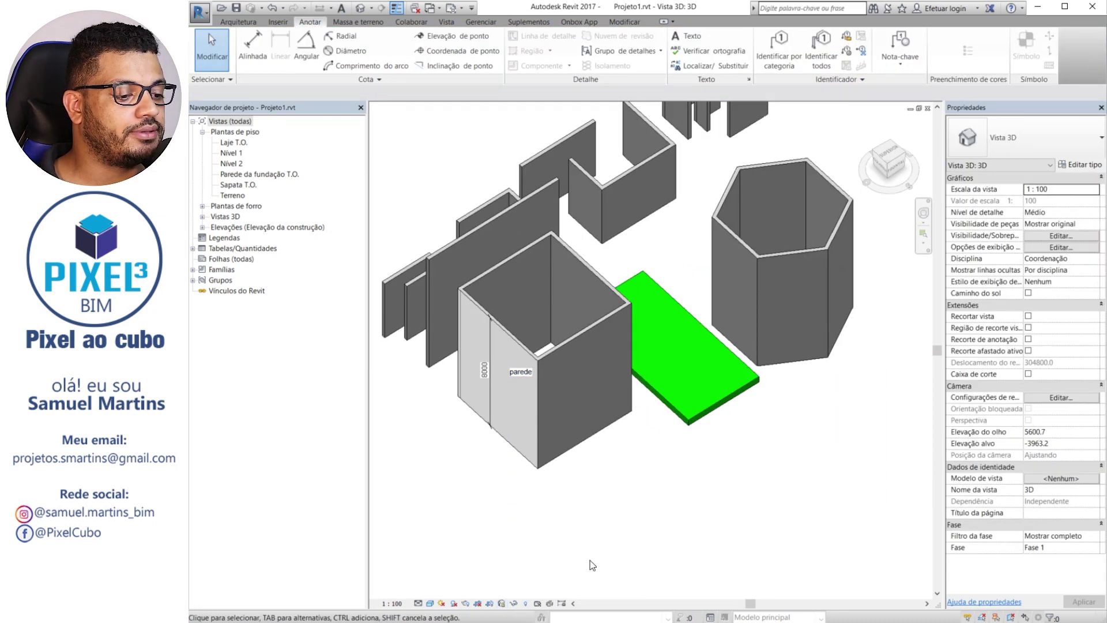
{"action": "scroll", "coordinate": [596, 381], "scroll_direction": "down", "scroll_amount": 3}
{"action": "left_click", "coordinate": [556, 450]}
{"action": "key", "text": "Escape"}
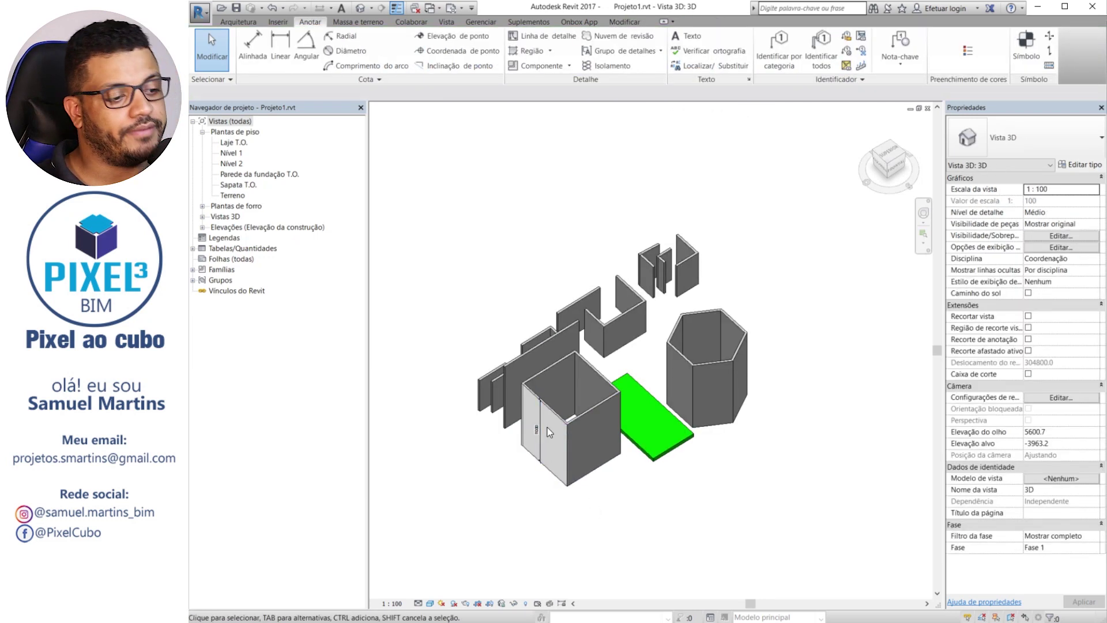
{"action": "left_click", "coordinate": [547, 434]}
{"action": "key", "text": "Escape"}
{"action": "scroll", "coordinate": [634, 455], "scroll_direction": "up", "scroll_amount": 3}
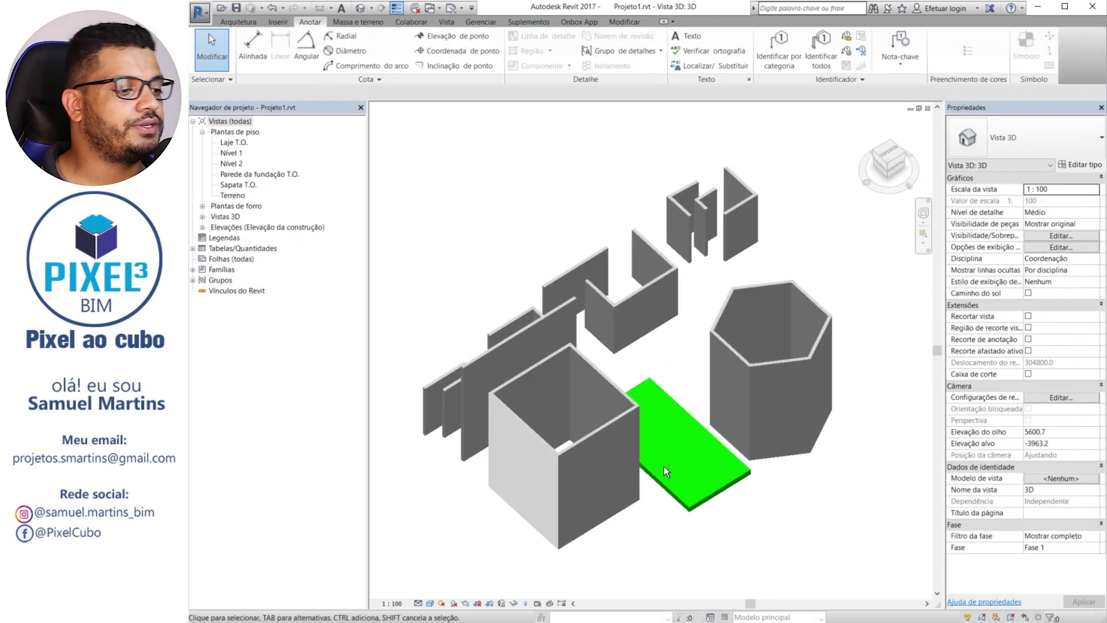
Orbit the unlocked 3D view to look at the model from above and from the side
{"action": "middle_click_drag", "start_coordinate": [663, 466], "coordinate": [853, 242], "text": "shift"}
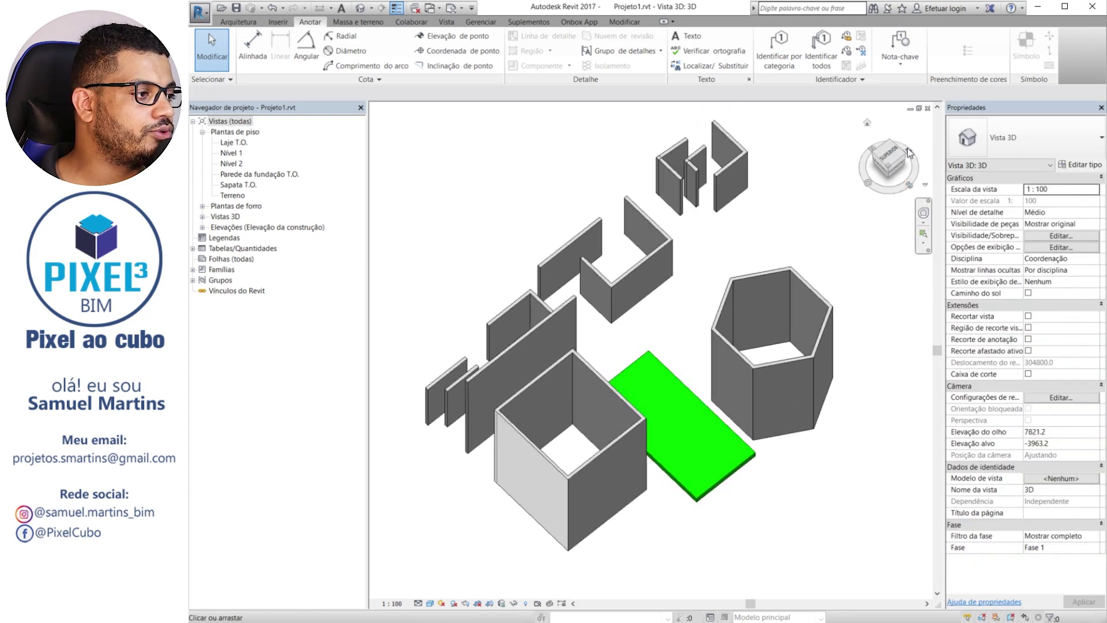
{"action": "left_click_drag", "start_coordinate": [910, 195], "coordinate": [888, 182]}
{"action": "mouse_move", "coordinate": [657, 289]}
{"action": "middle_mouse_down", "text": "shift"}
{"action": "mouse_move", "coordinate": [603, 311]}
{"action": "mouse_move", "coordinate": [572, 298]}
{"action": "mouse_move", "coordinate": [641, 300]}
{"action": "middle_mouse_up", "text": "shift"}
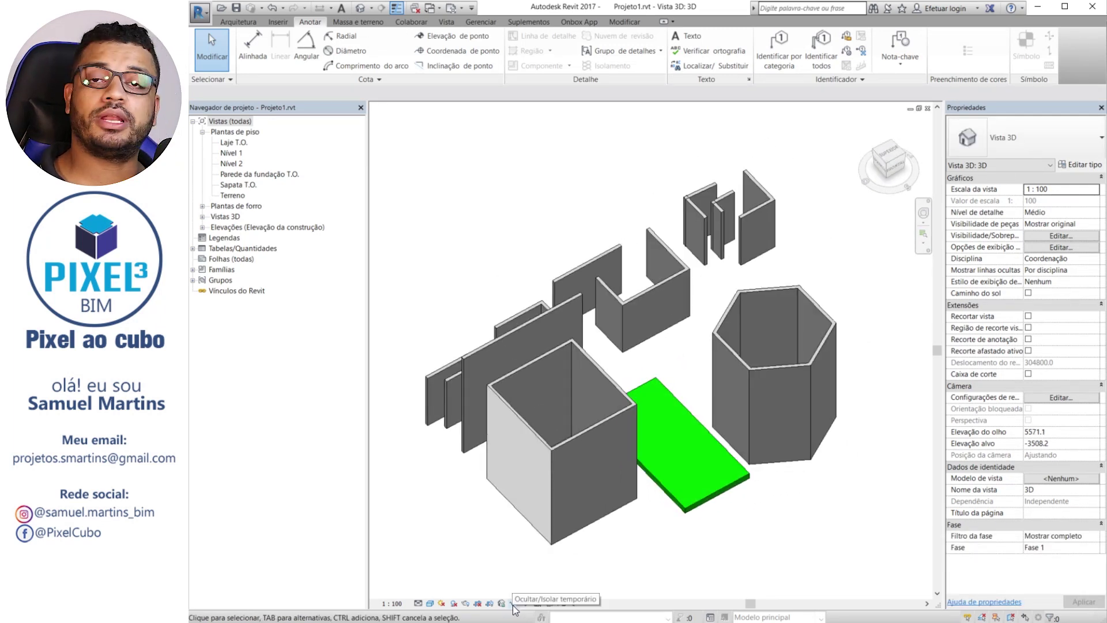
Temporarily isolate the wall category using the light wall of the square enclosure, and reset the temporary hide/isolate
{"action": "left_click", "coordinate": [550, 540]}
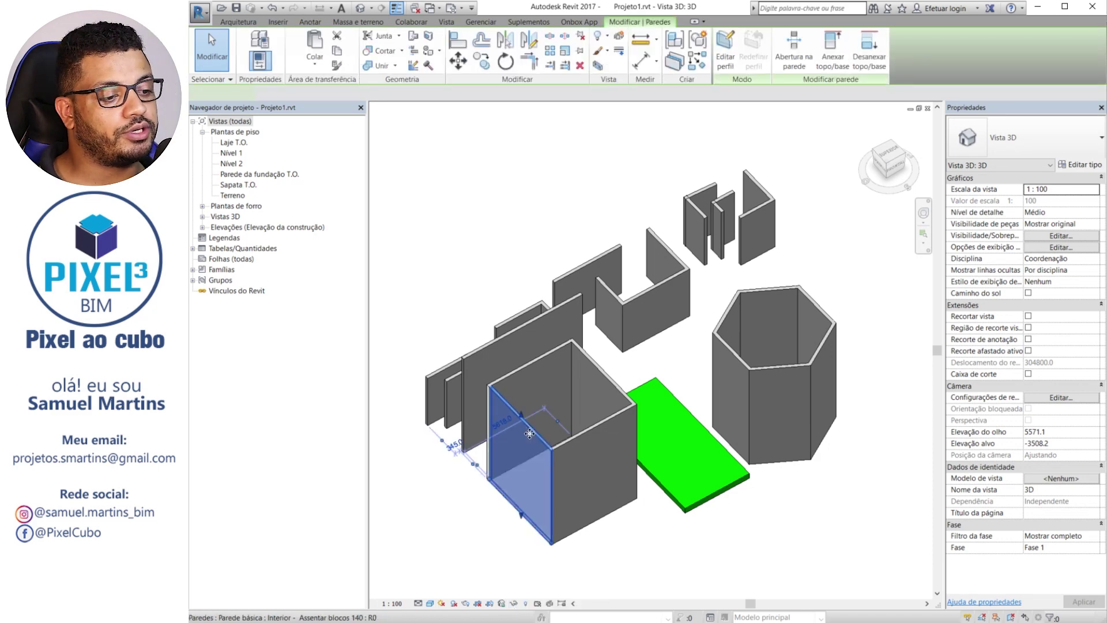
{"action": "left_click", "coordinate": [512, 604]}
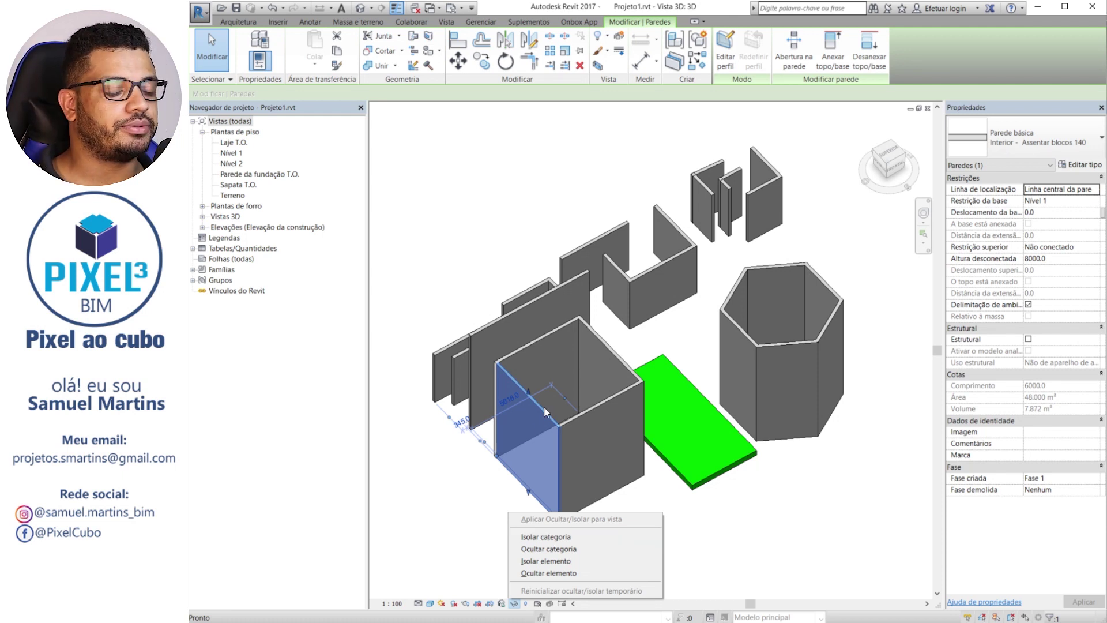
{"action": "key", "text": "c"}
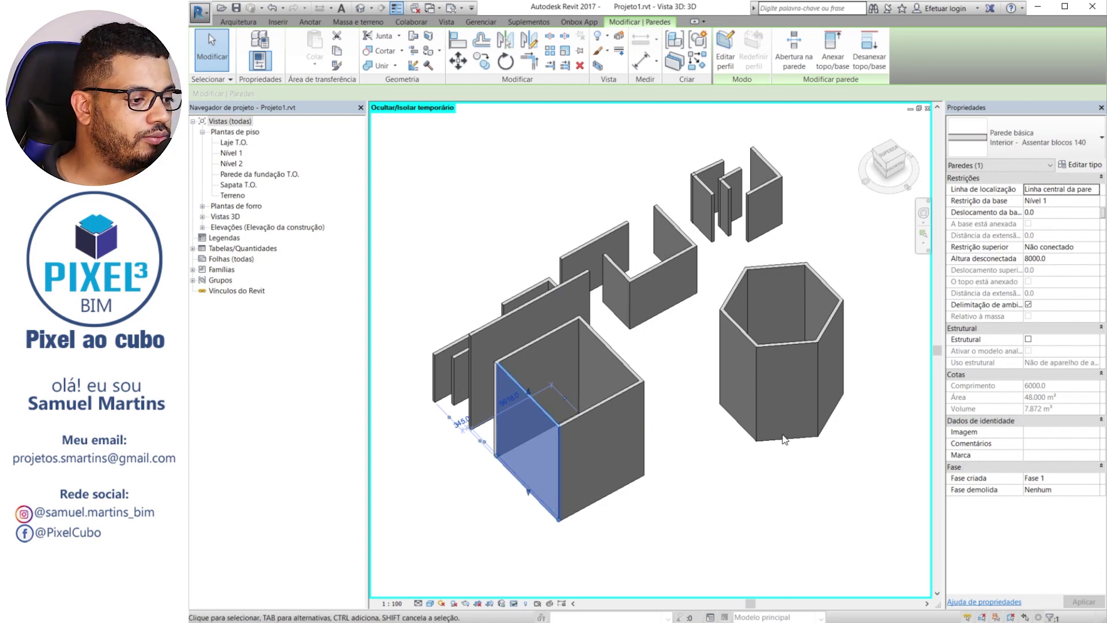
{"action": "left_click", "coordinate": [713, 514]}
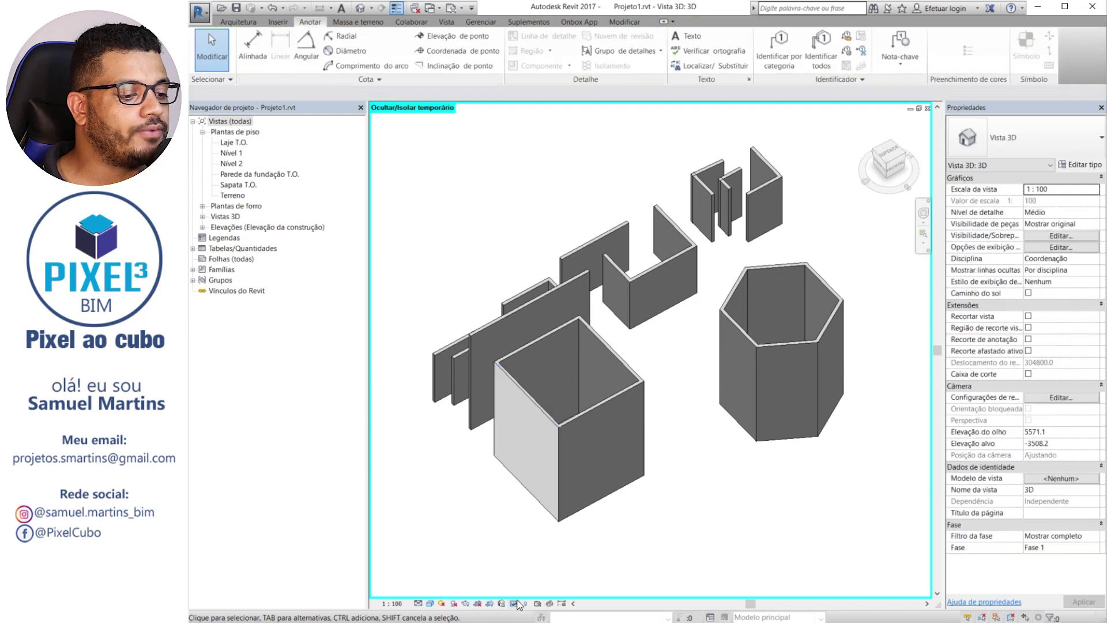
{"action": "left_click", "coordinate": [515, 603]}
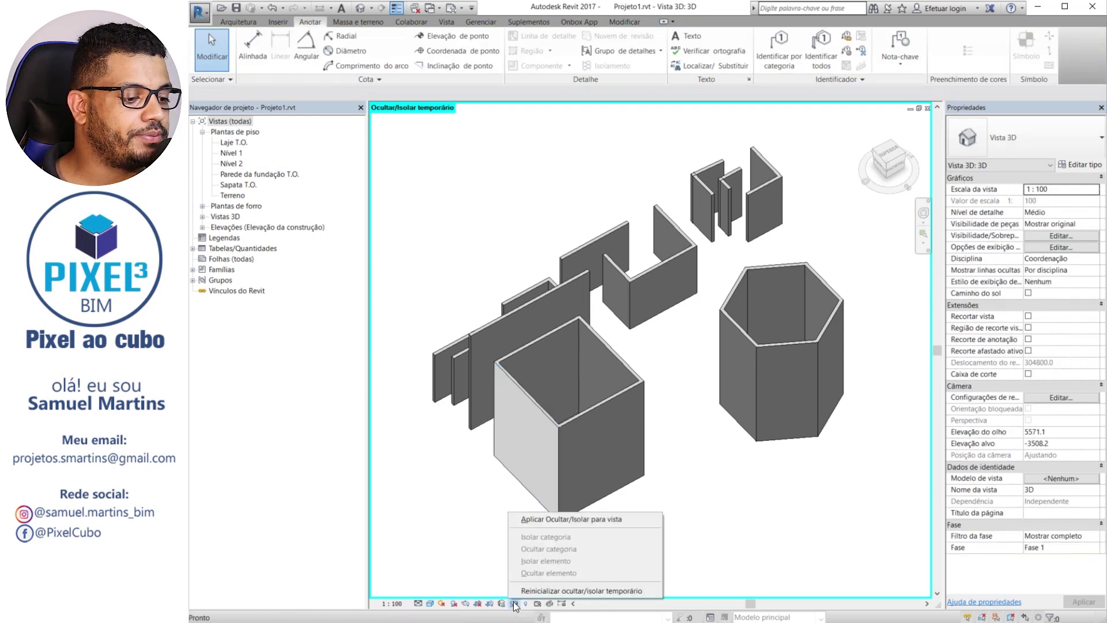
{"action": "left_click", "coordinate": [542, 593]}
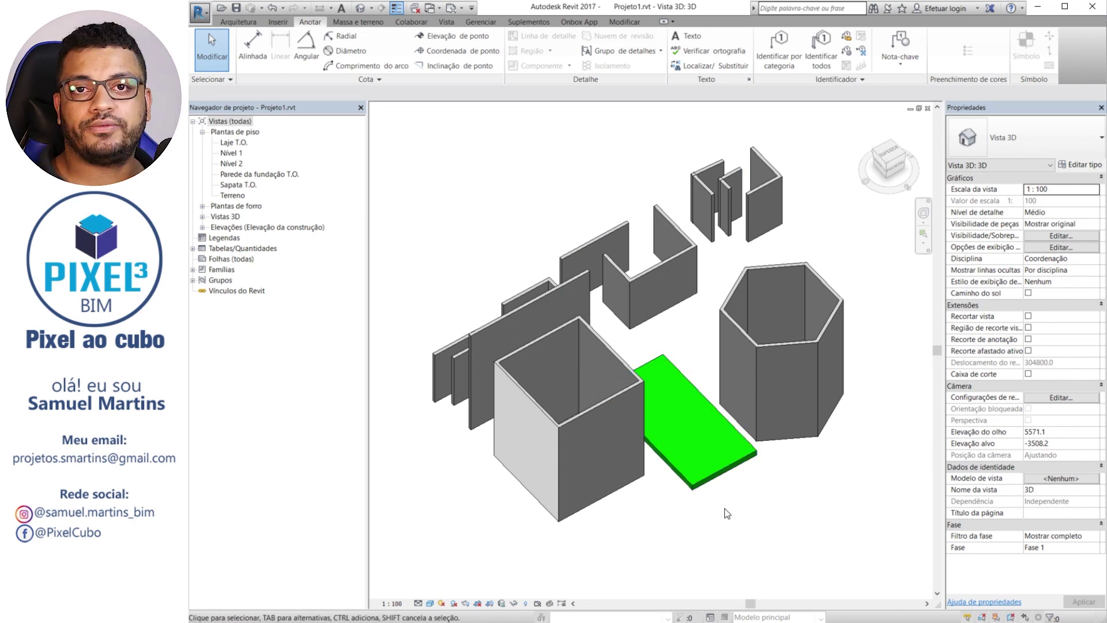
{"action": "left_click", "coordinate": [743, 464]}
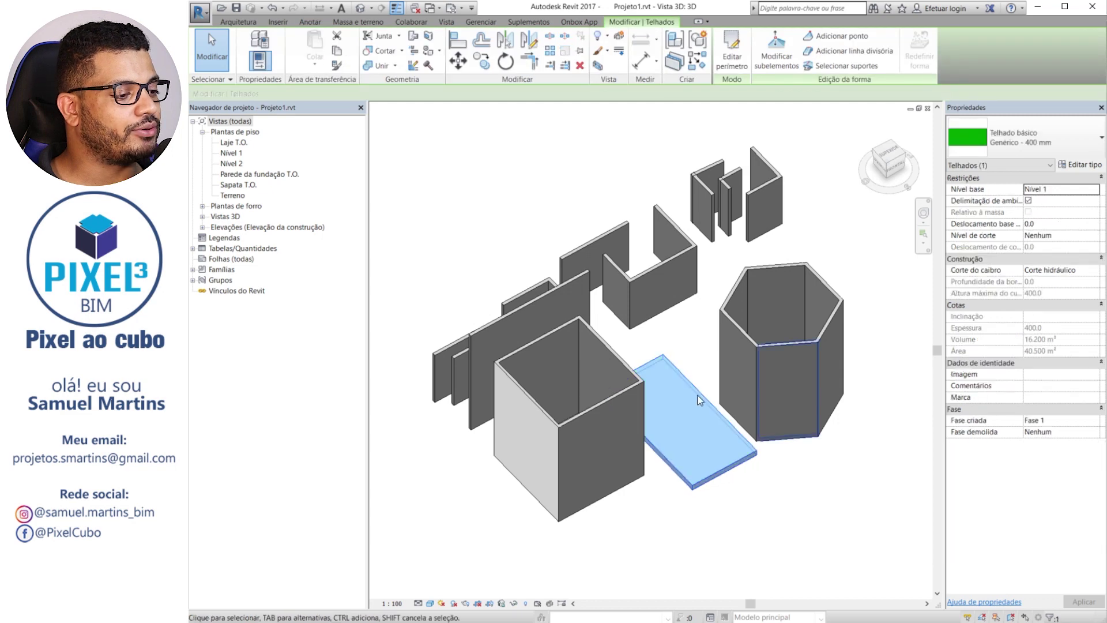
{"action": "left_click", "coordinate": [864, 546]}
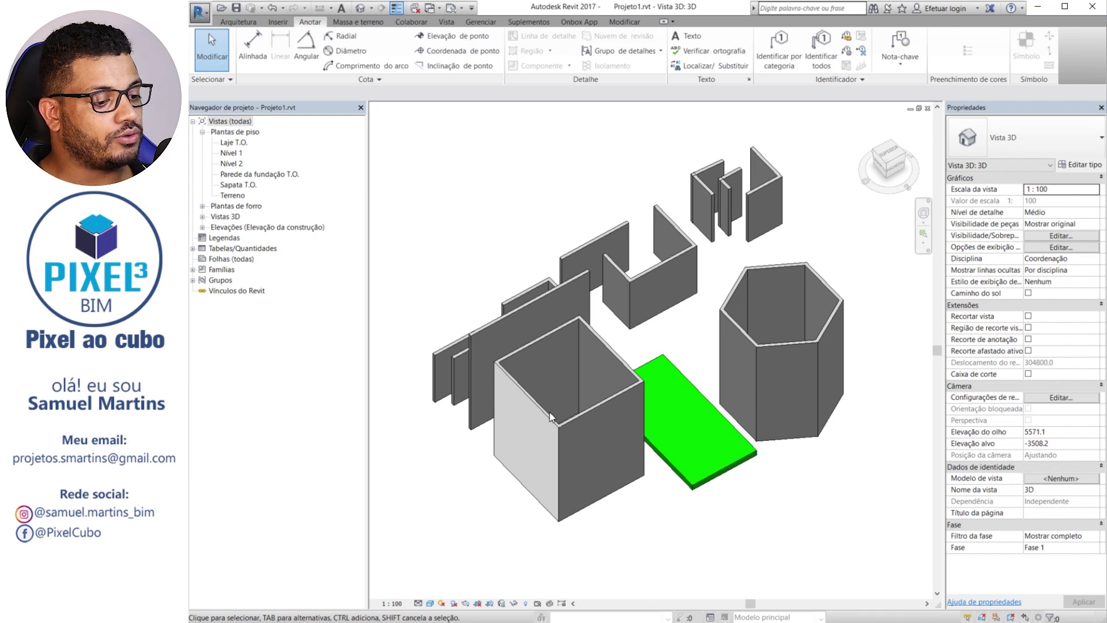
Temporarily hide the wall category using the square enclosure's Genérico - 200 mm wall, and reset the temporary hide/isolate
{"action": "left_click", "coordinate": [573, 412]}
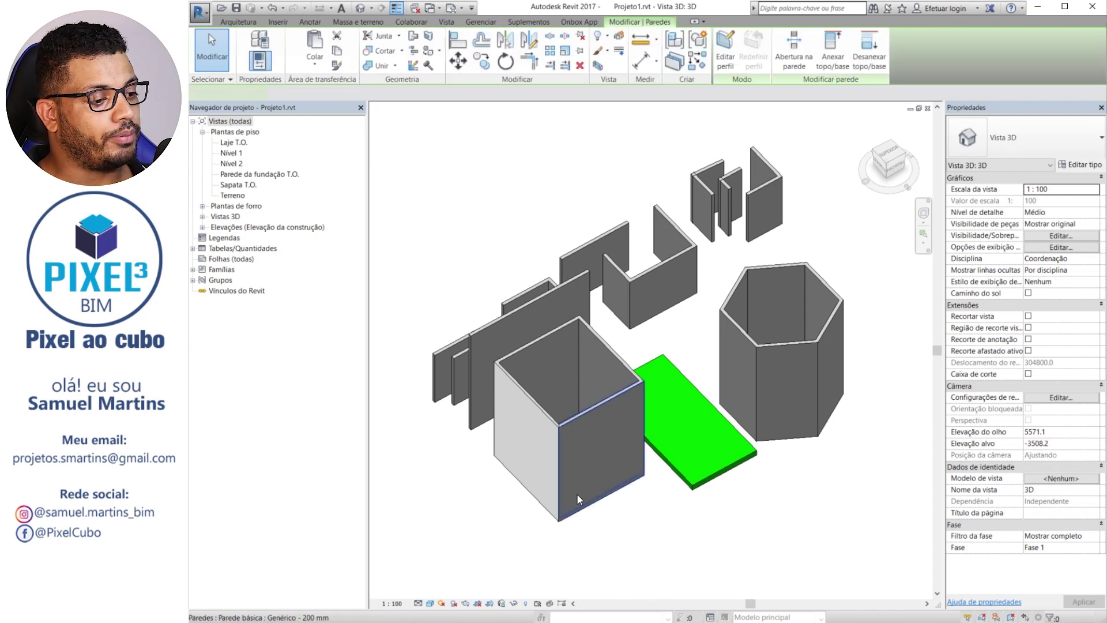
{"action": "left_click", "coordinate": [513, 603]}
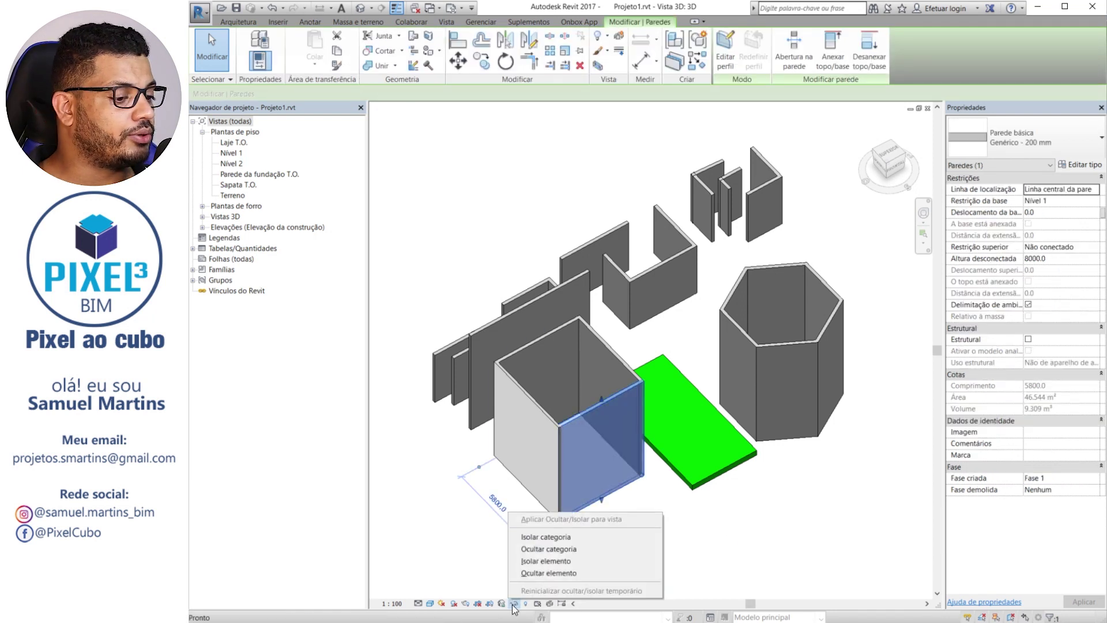
{"action": "left_click", "coordinate": [555, 548]}
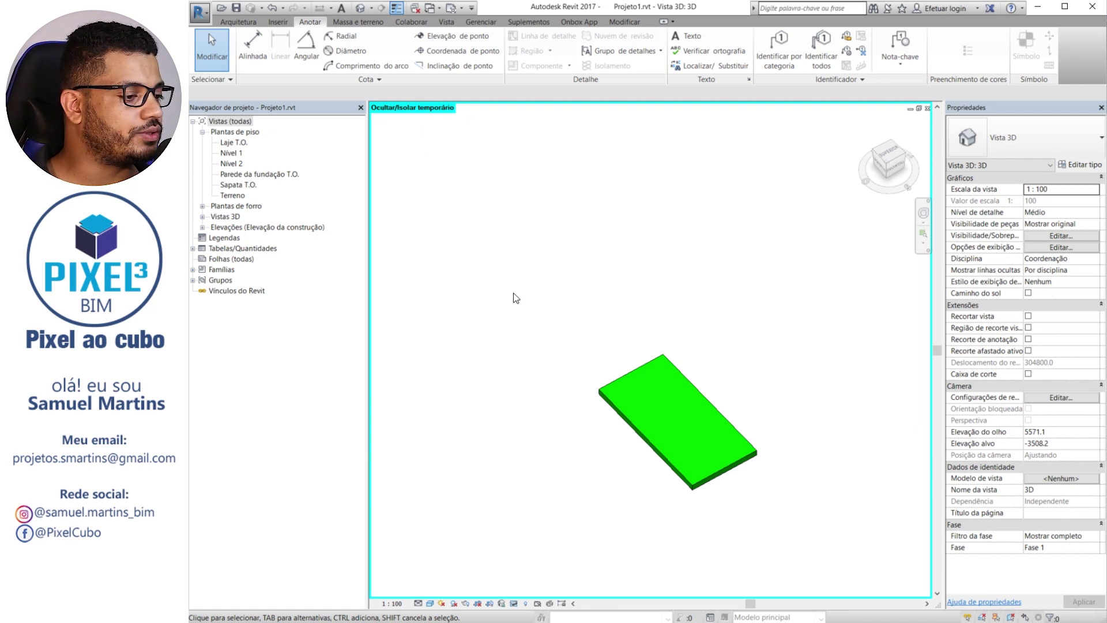
{"action": "left_click", "coordinate": [514, 602]}
{"action": "left_click", "coordinate": [542, 591]}
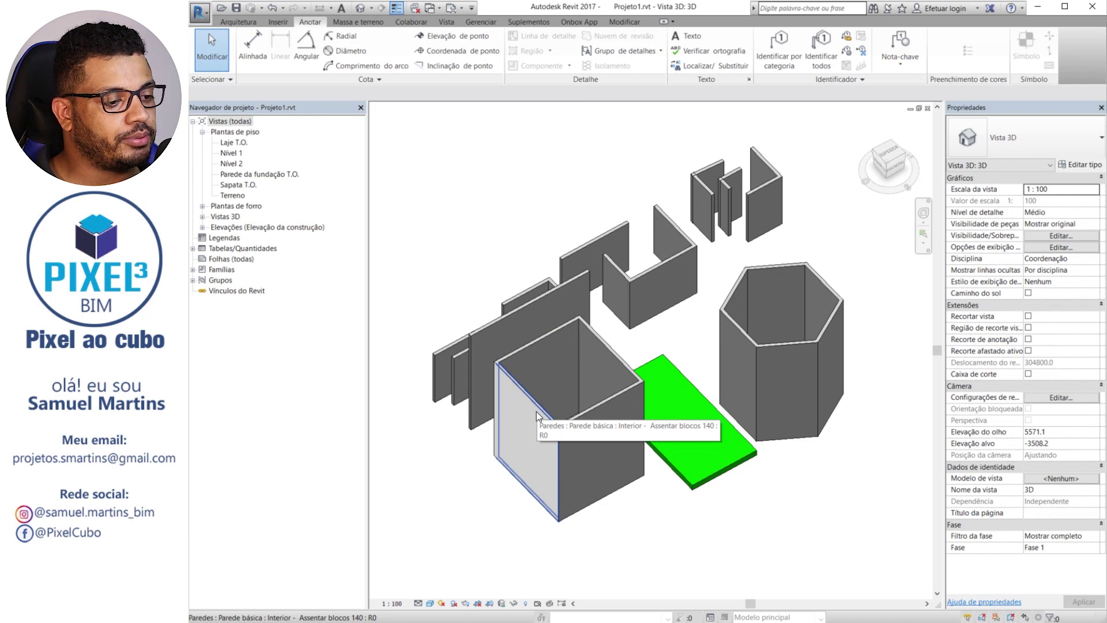
Temporarily hide the wall category again, this time using the light wall of the square enclosure
{"action": "left_click", "coordinate": [536, 412]}
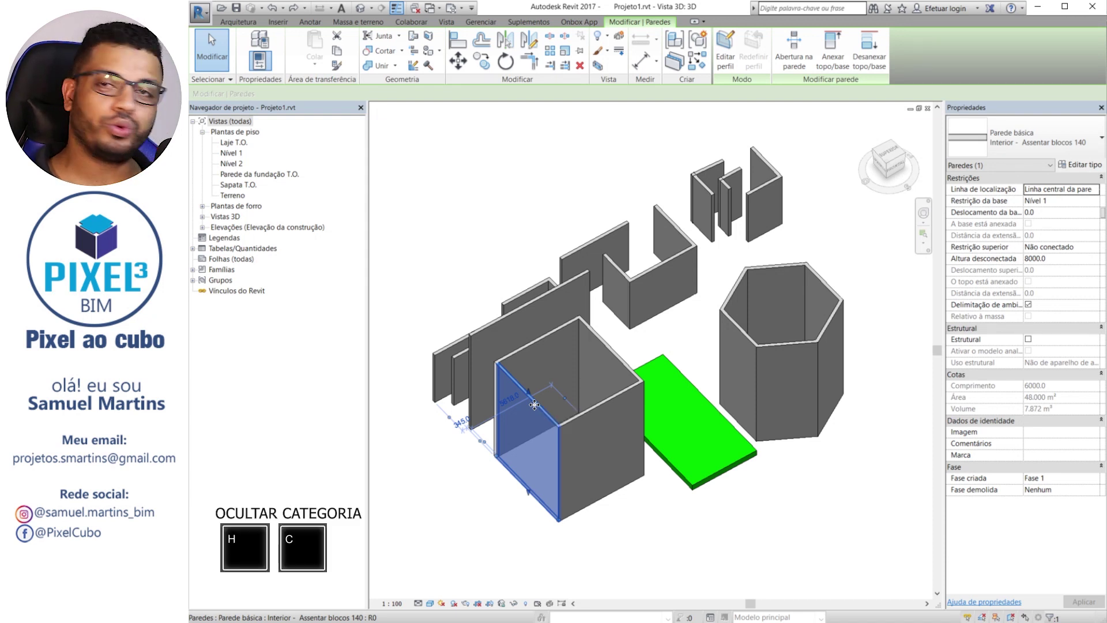
{"action": "key", "text": "h"}
{"action": "key", "text": "c"}
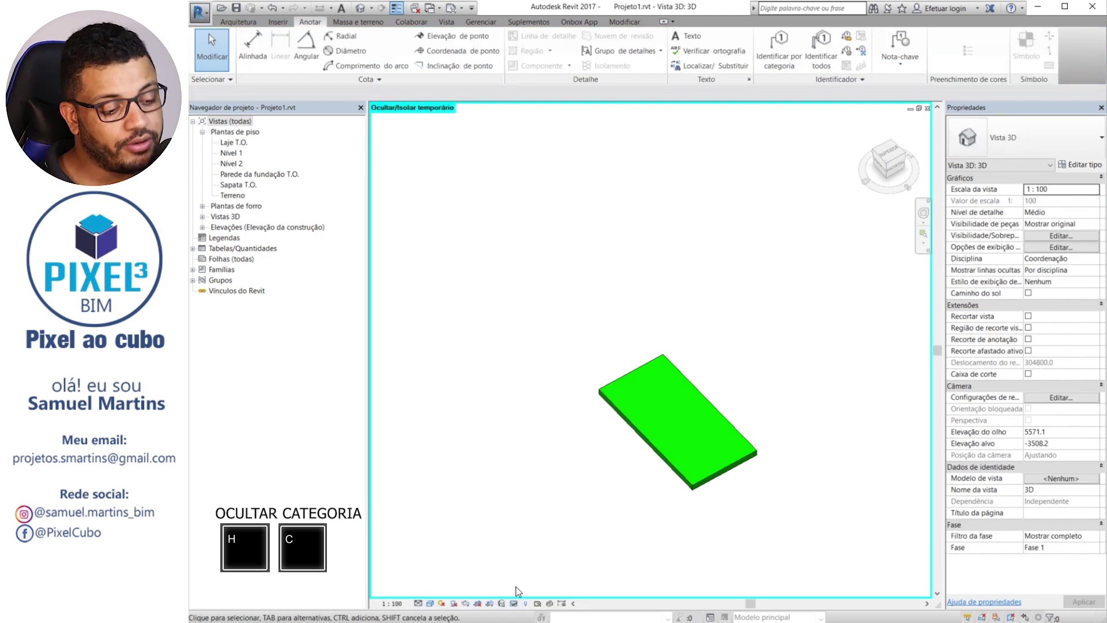
Reset the temporary hide/isolate to bring back the hidden wall category
{"action": "left_click", "coordinate": [514, 604]}
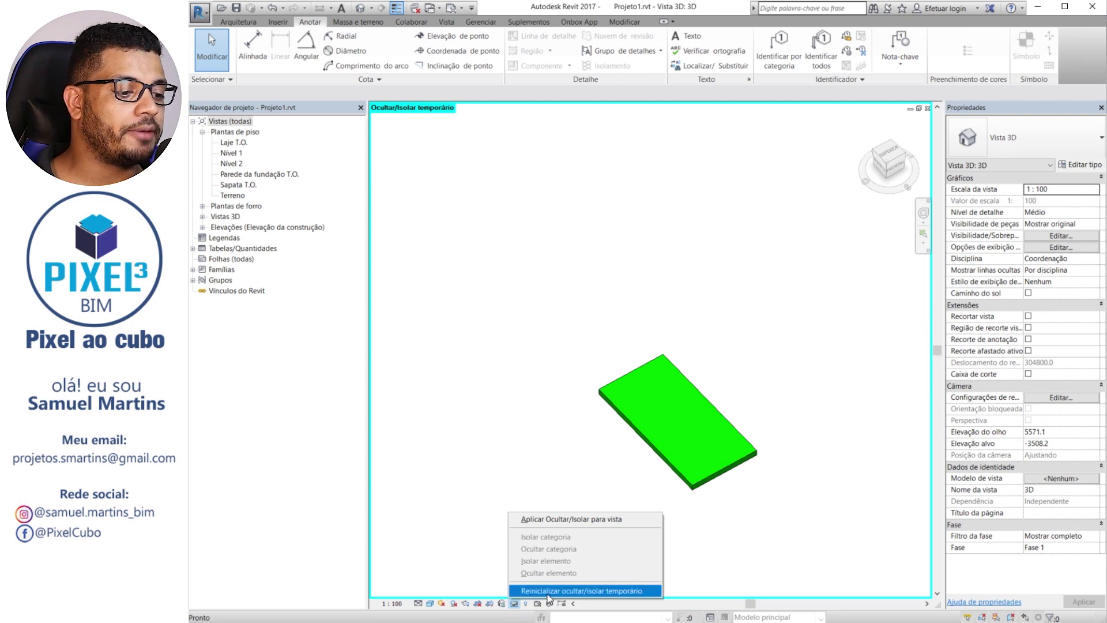
{"action": "left_click", "coordinate": [547, 594]}
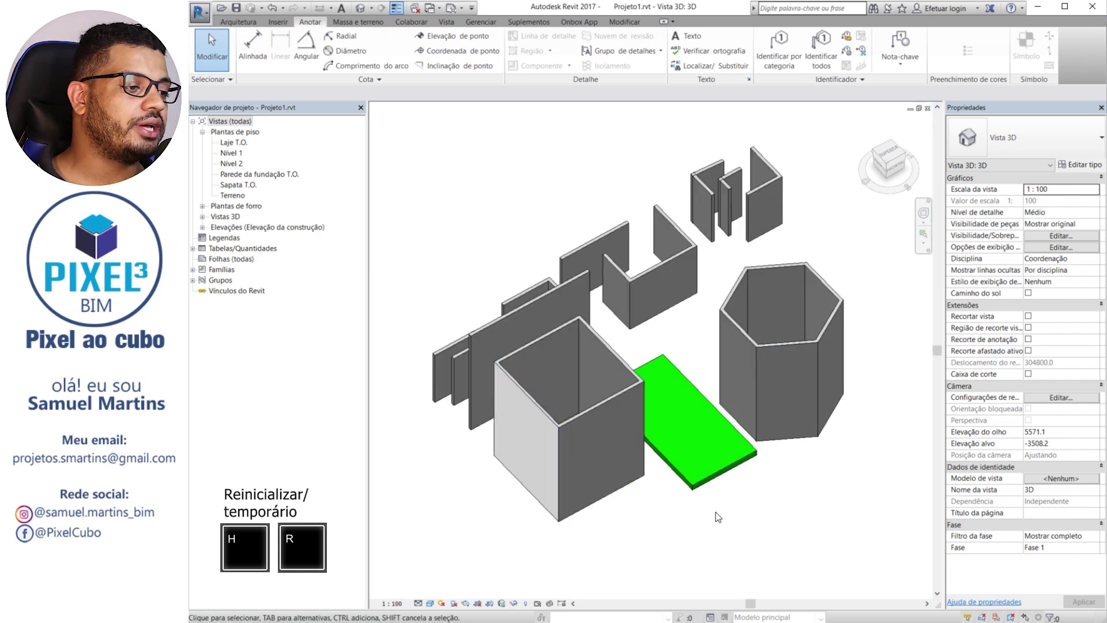
Temporarily isolate only the light wall element of the square enclosure, and reset the temporary hide/isolate
{"action": "left_click", "coordinate": [535, 408]}
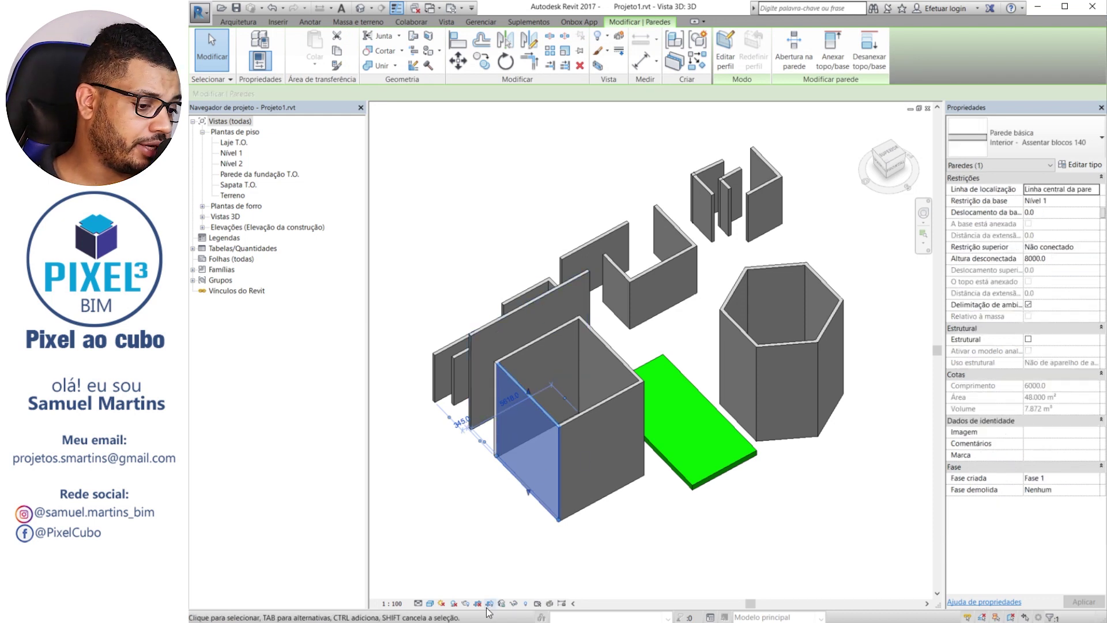
{"action": "left_click", "coordinate": [513, 603]}
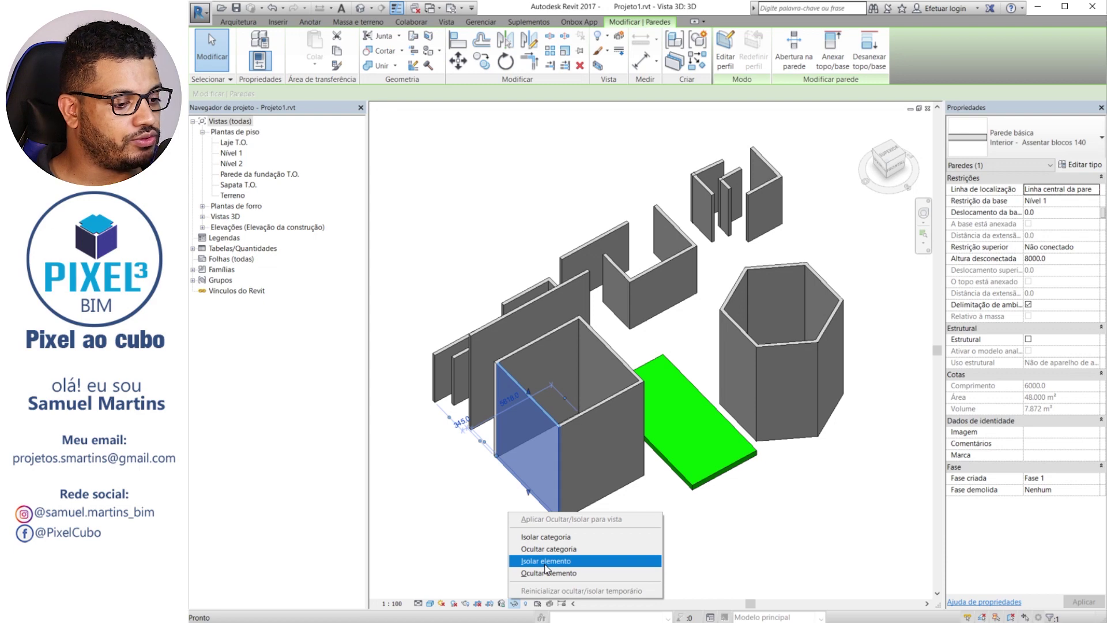
{"action": "left_click", "coordinate": [546, 568]}
{"action": "left_click", "coordinate": [684, 455]}
{"action": "middle_click_drag", "start_coordinate": [590, 522], "coordinate": [641, 482]}
{"action": "key", "text": "h"}
{"action": "key", "text": "r"}
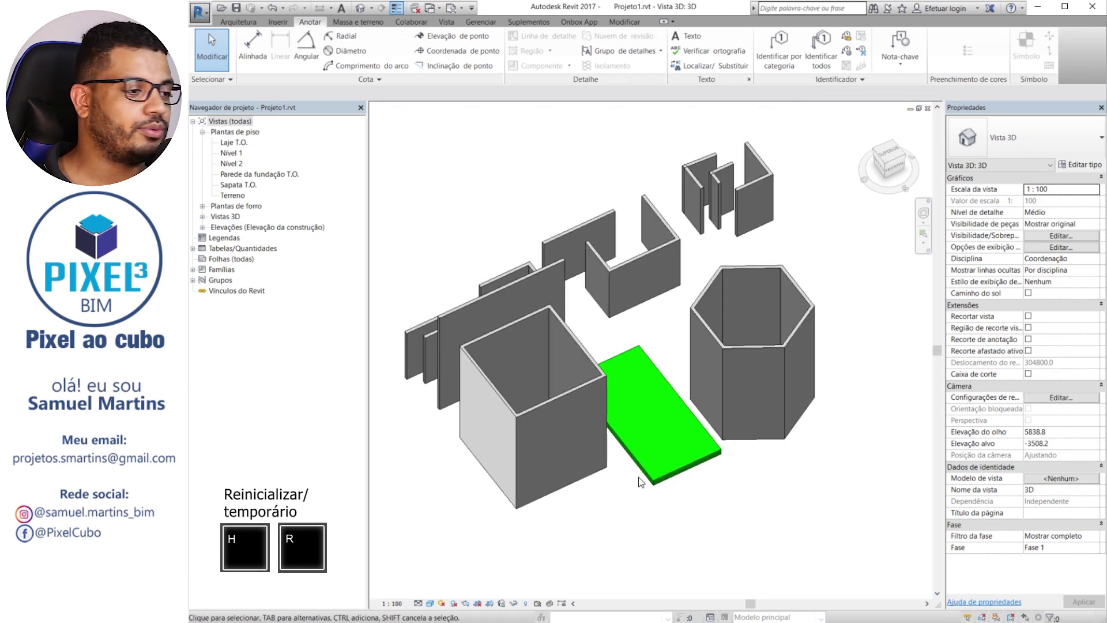
Temporarily hide only the light wall element of the square enclosure
{"action": "left_click", "coordinate": [519, 412]}
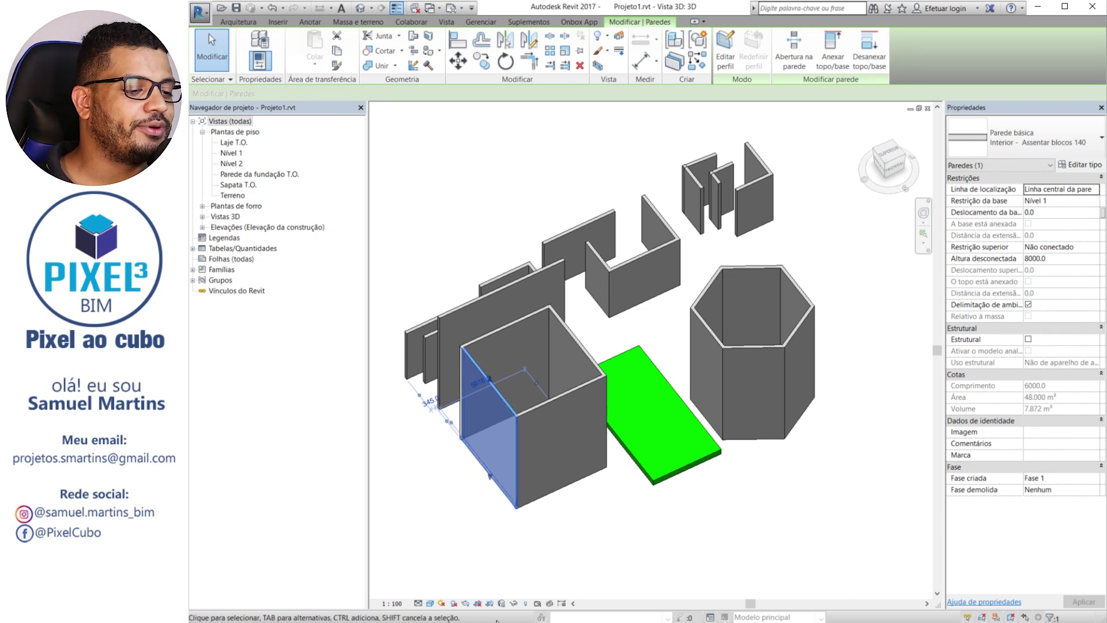
{"action": "left_click", "coordinate": [515, 603]}
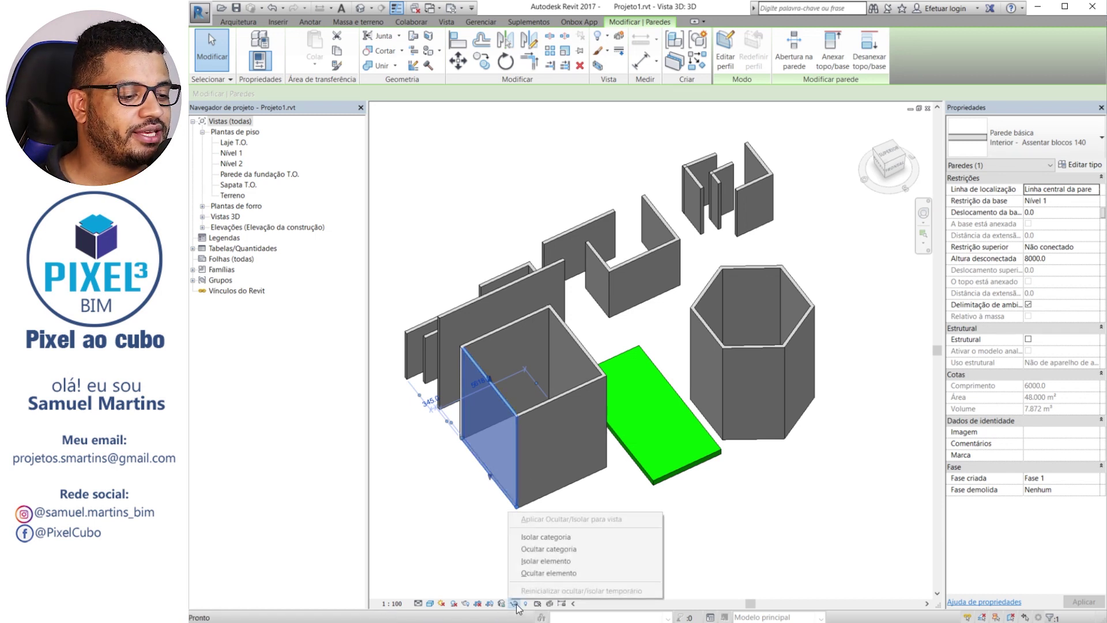
{"action": "left_click", "coordinate": [551, 573]}
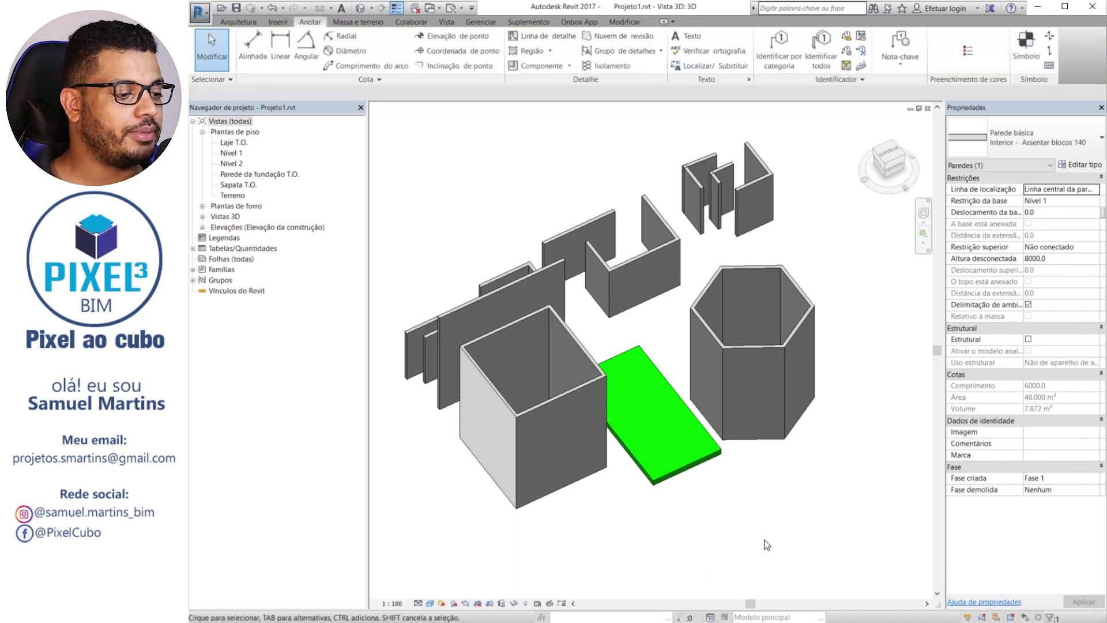
Temporarily hide the square enclosure's light wall element once more, inspect the remaining model, and reset the temporary hide/isolate
{"action": "left_click", "coordinate": [504, 407]}
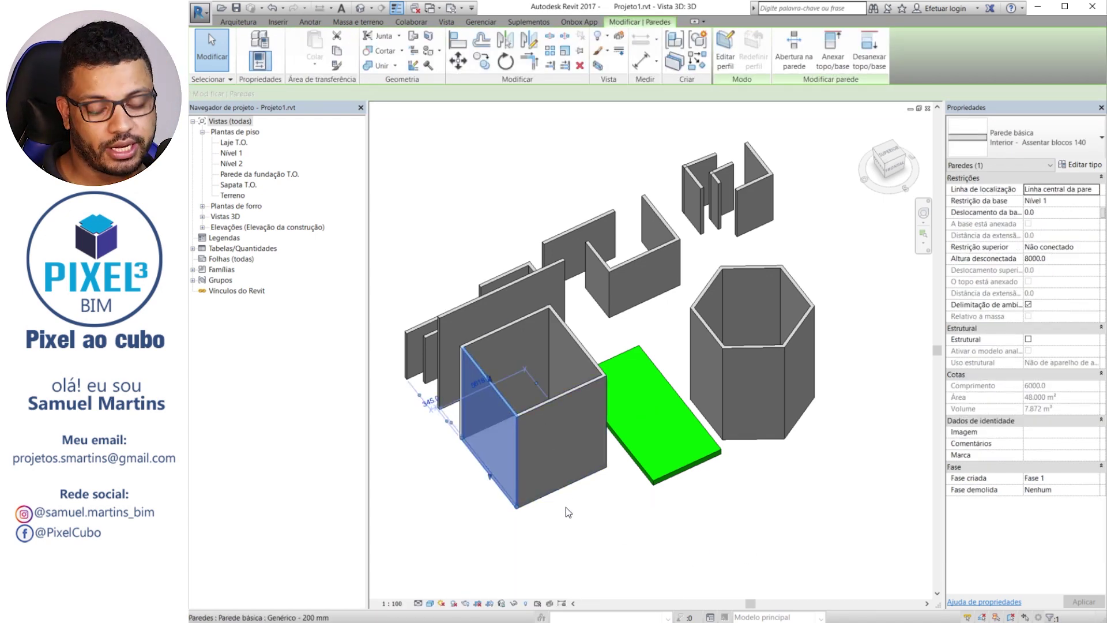
{"action": "key", "text": "h"}
{"action": "key", "text": "h"}
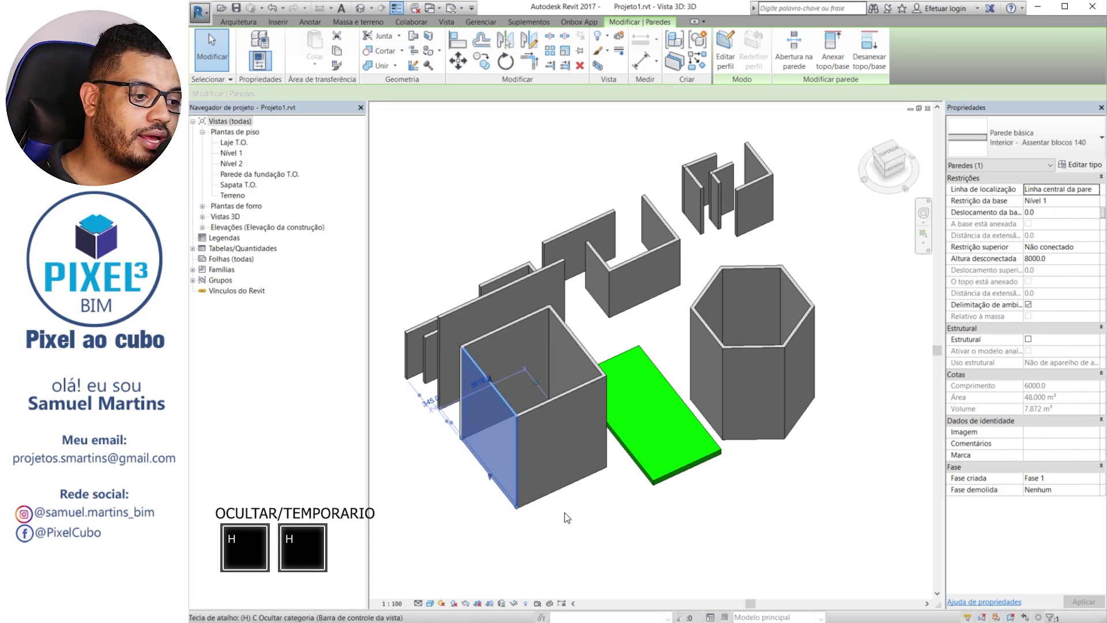
{"action": "middle_click_drag", "start_coordinate": [479, 438], "coordinate": [560, 488], "text": "shift"}
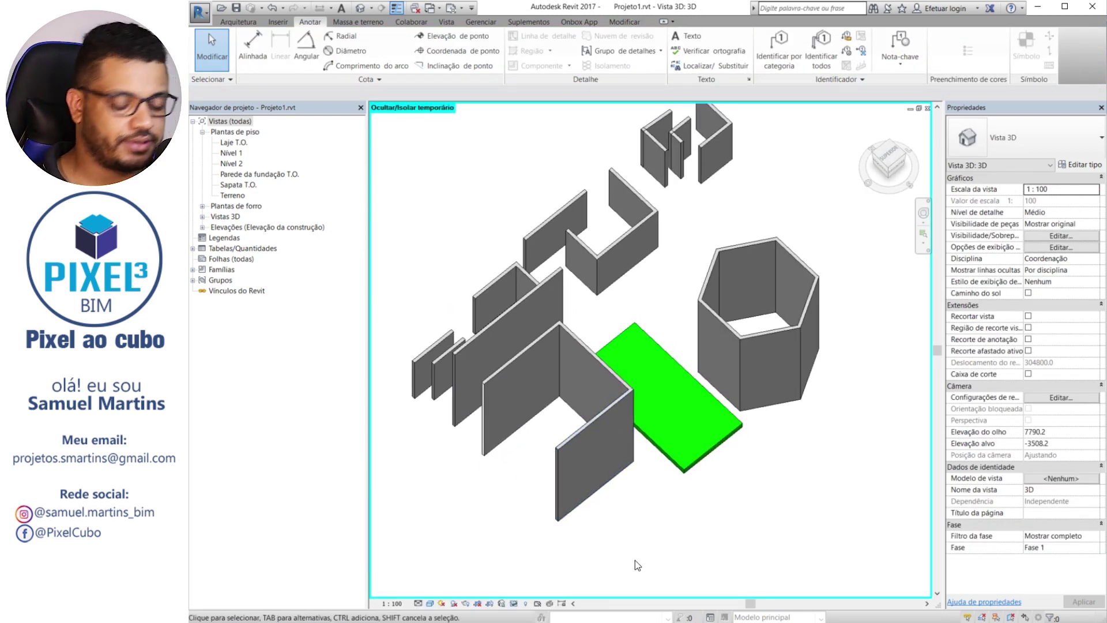
{"action": "key", "text": "h"}
{"action": "key", "text": "r"}
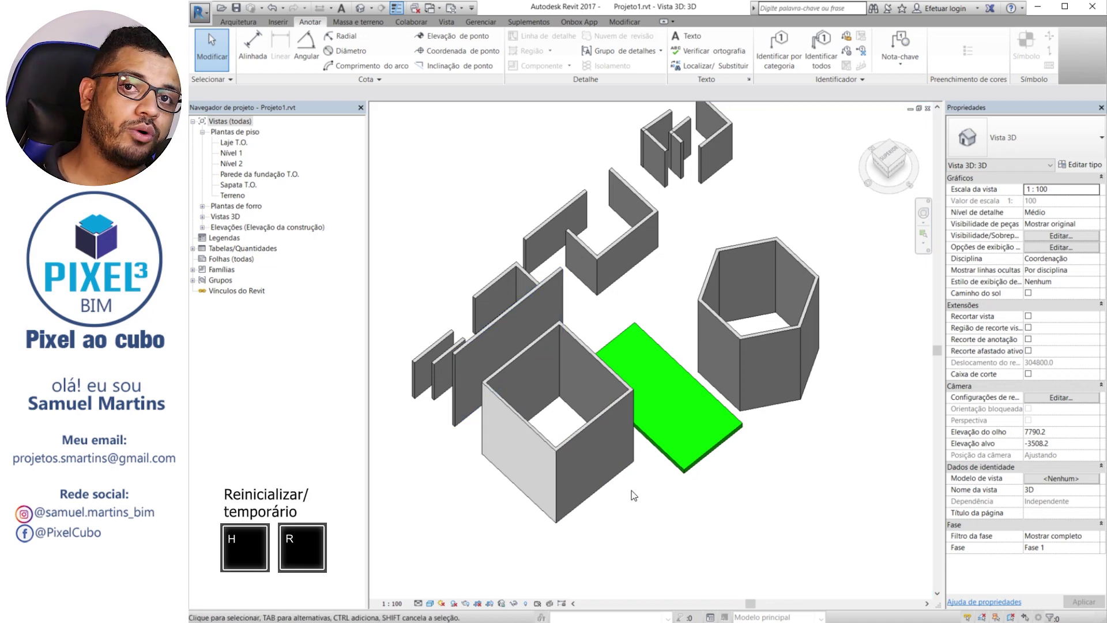
Temporarily isolate the green Genérico - 400 mm roof element, and reset the temporary hide/isolate
{"action": "middle_click_drag", "start_coordinate": [457, 371], "coordinate": [576, 258], "text": "shift"}
{"action": "left_click", "coordinate": [640, 398]}
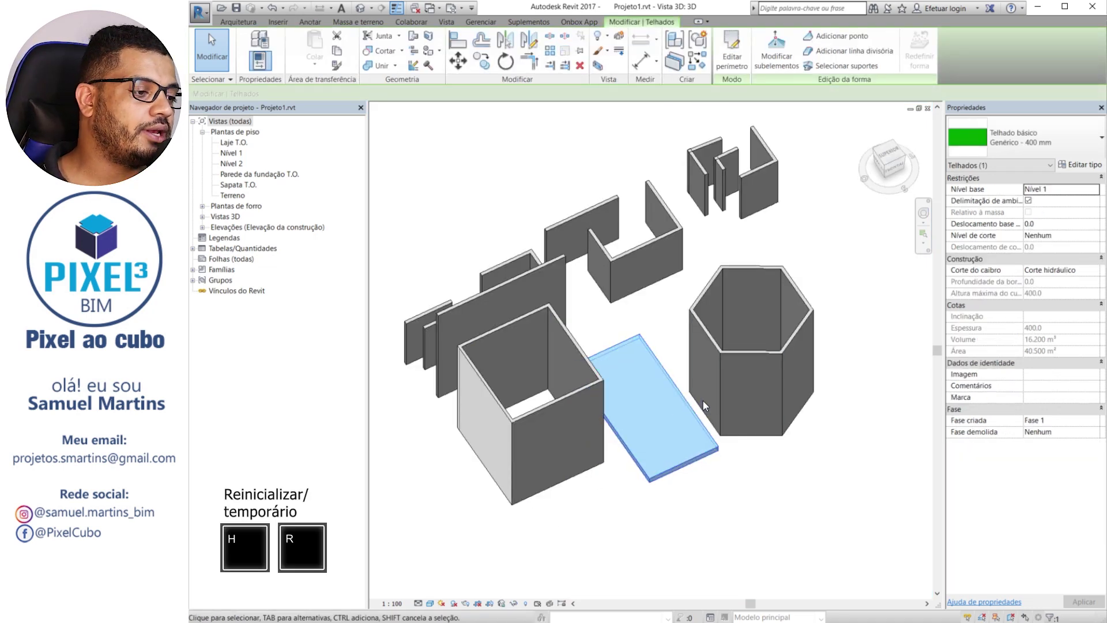
{"action": "key", "text": "h"}
{"action": "key", "text": "i"}
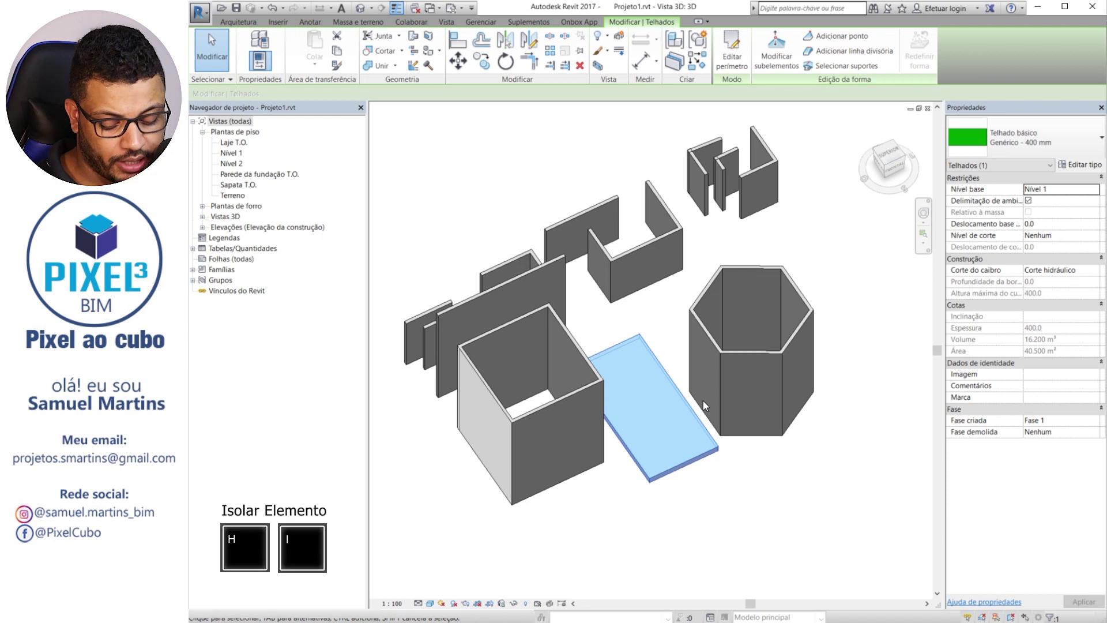
{"action": "left_click", "coordinate": [538, 441]}
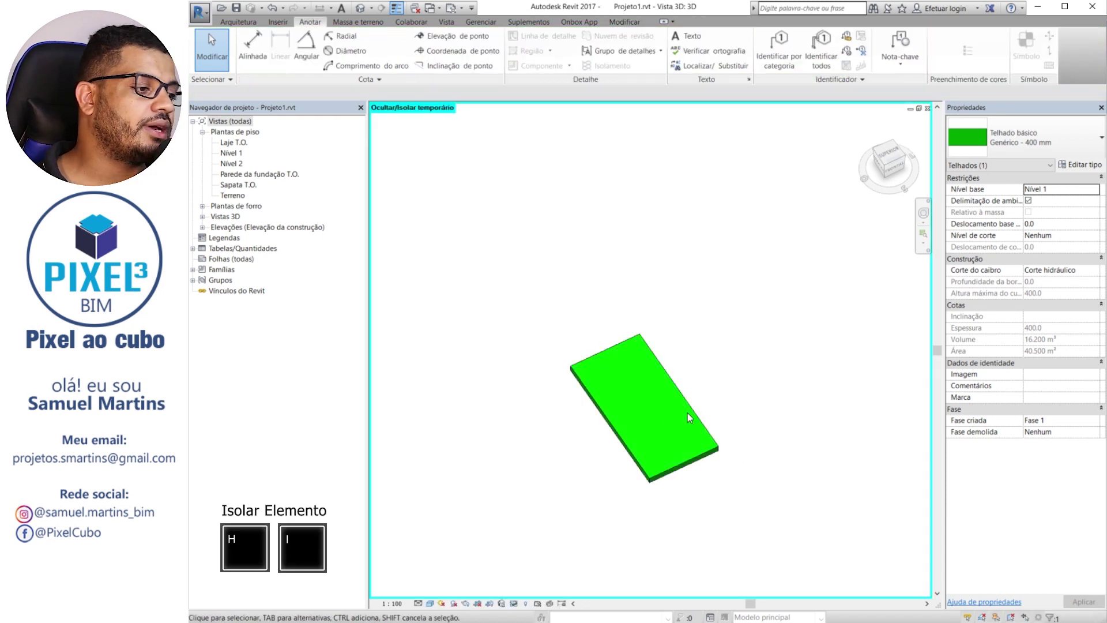
{"action": "middle_click_drag", "start_coordinate": [671, 404], "coordinate": [690, 480], "text": "shift"}
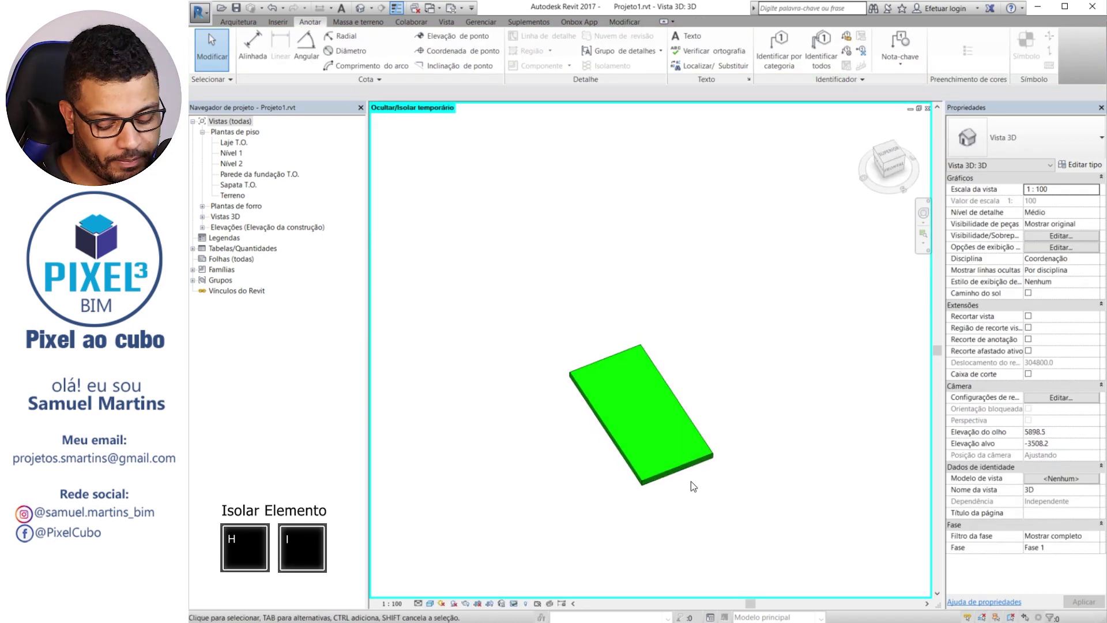
{"action": "key", "text": "h"}
{"action": "key", "text": "r"}
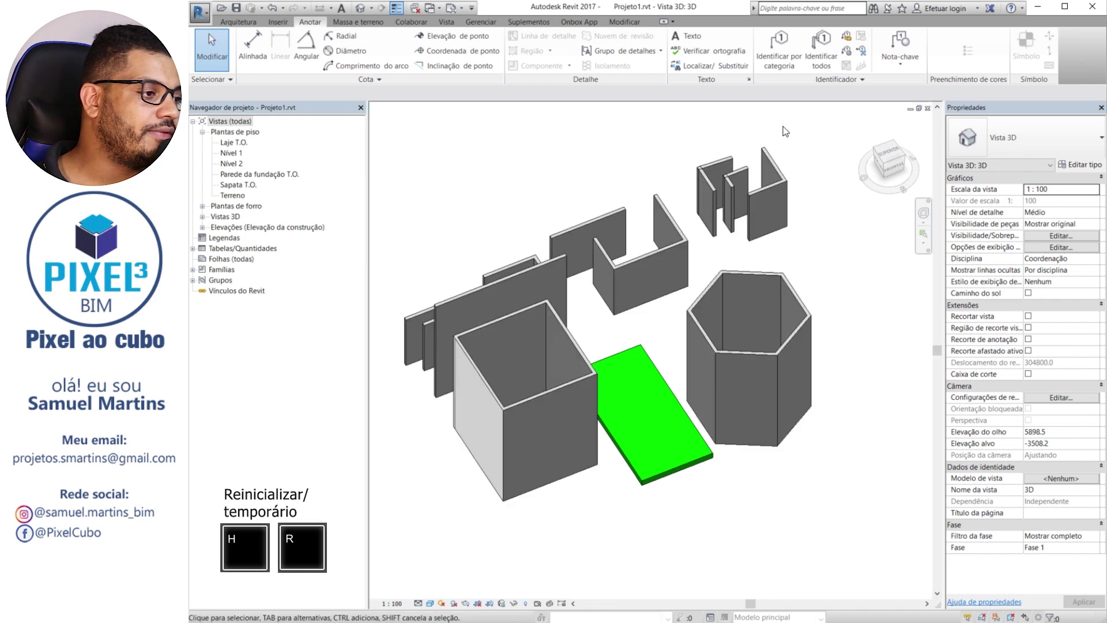
{"action": "middle_click_drag", "start_coordinate": [824, 455], "coordinate": [657, 497], "text": "shift"}
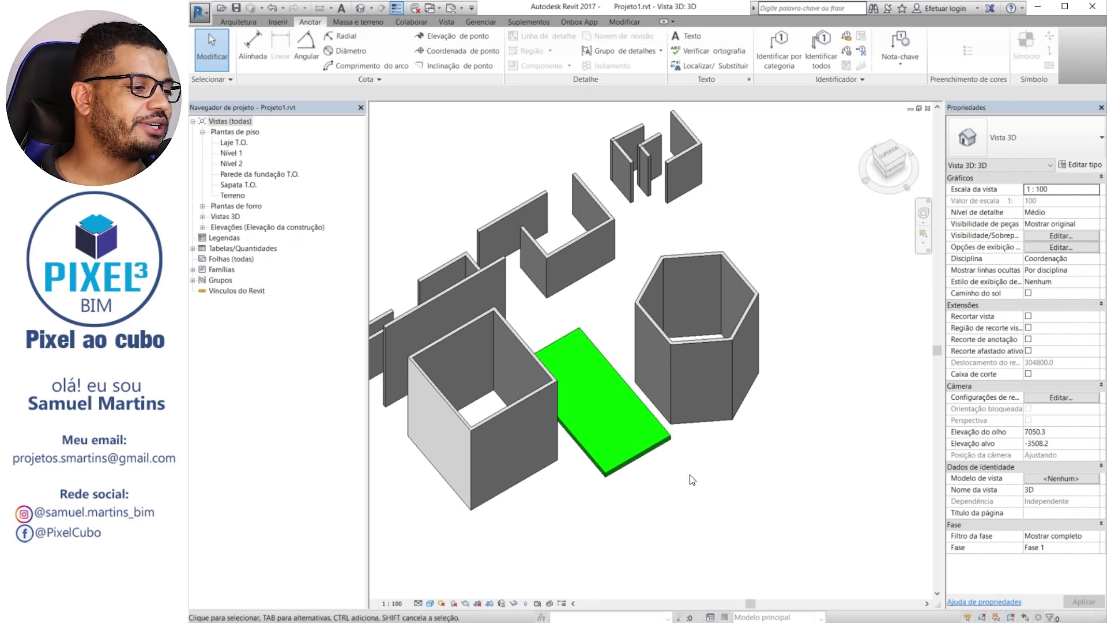
{"action": "left_click", "coordinate": [637, 462]}
{"action": "left_click", "coordinate": [689, 505]}
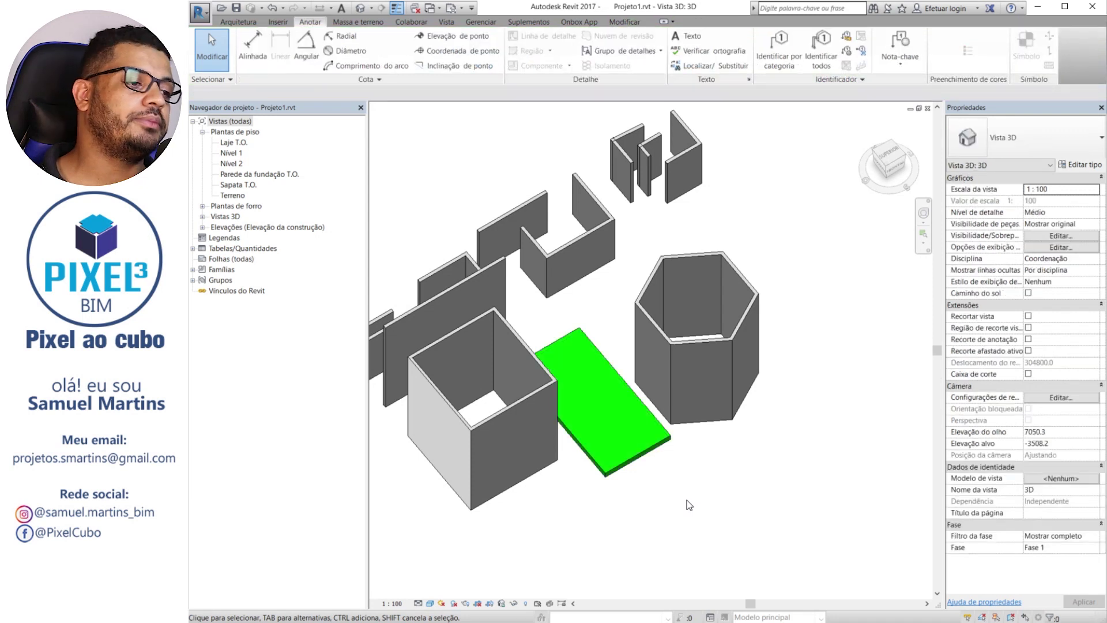
{"action": "middle_click_drag", "start_coordinate": [687, 500], "coordinate": [717, 503]}
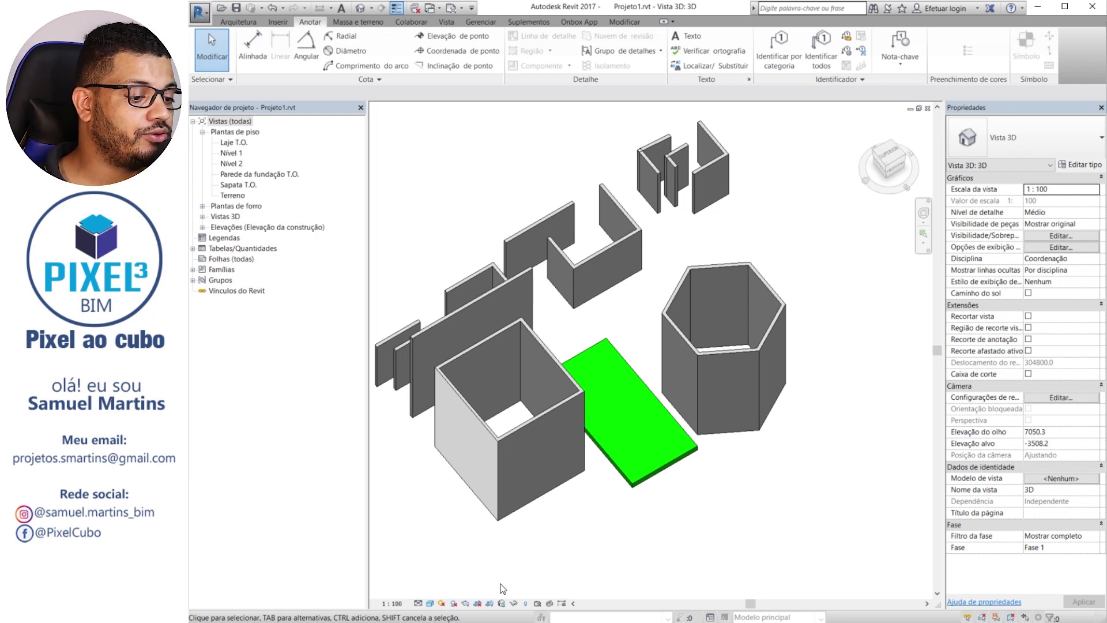
{"action": "left_click", "coordinate": [512, 603]}
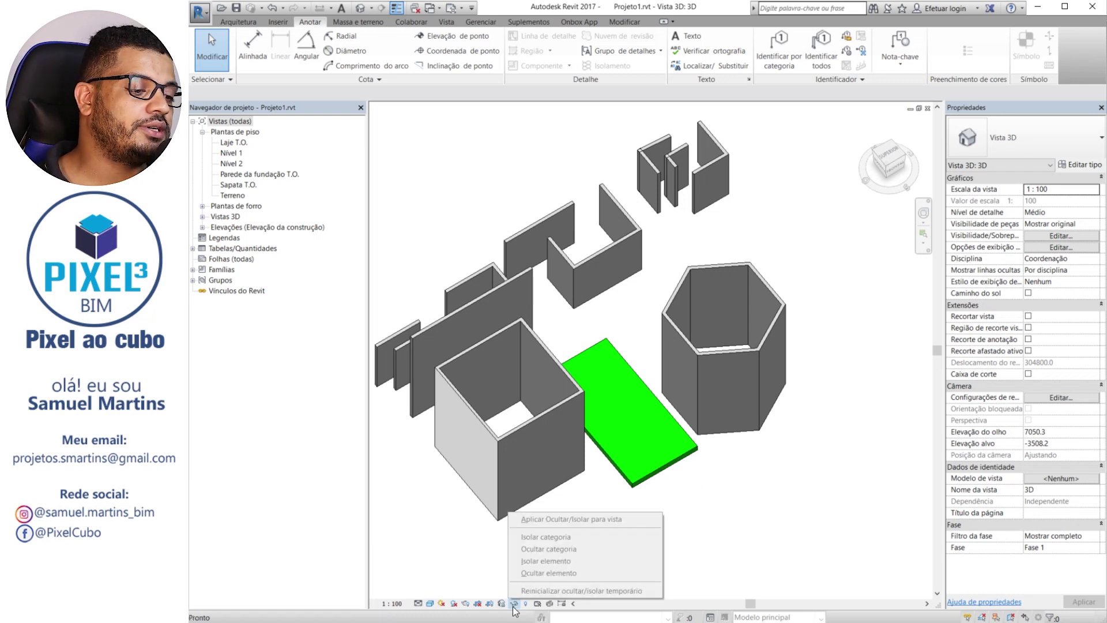
{"action": "left_click", "coordinate": [451, 560]}
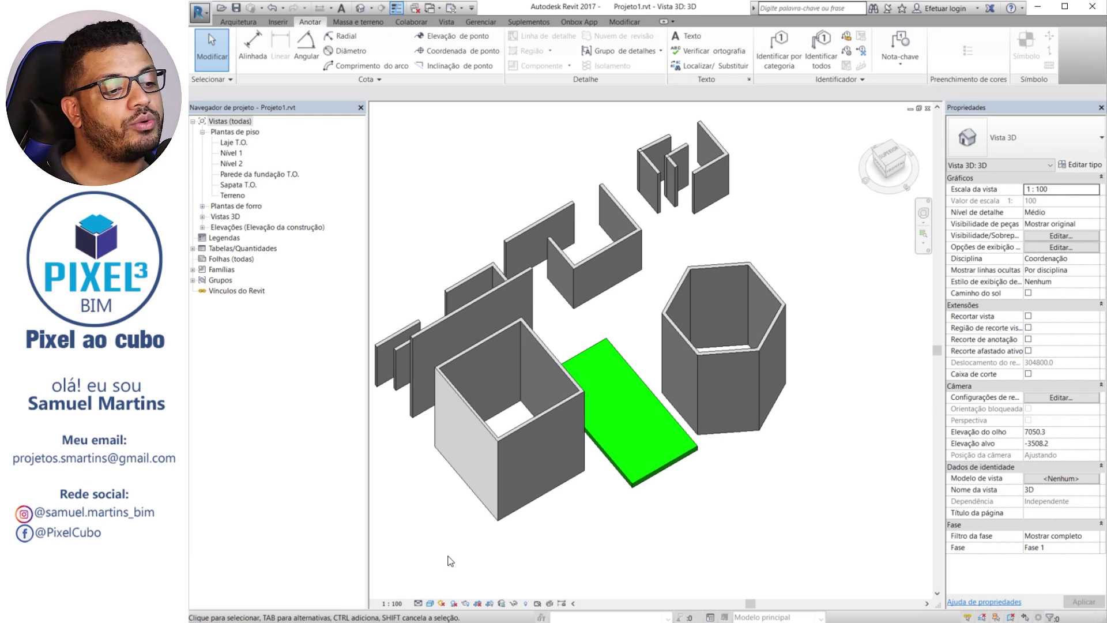
Hide the square enclosure's two front walls, the light one and the adjoining Genérico - 200 mm one, in the view by element
{"action": "left_click", "coordinate": [518, 429]}
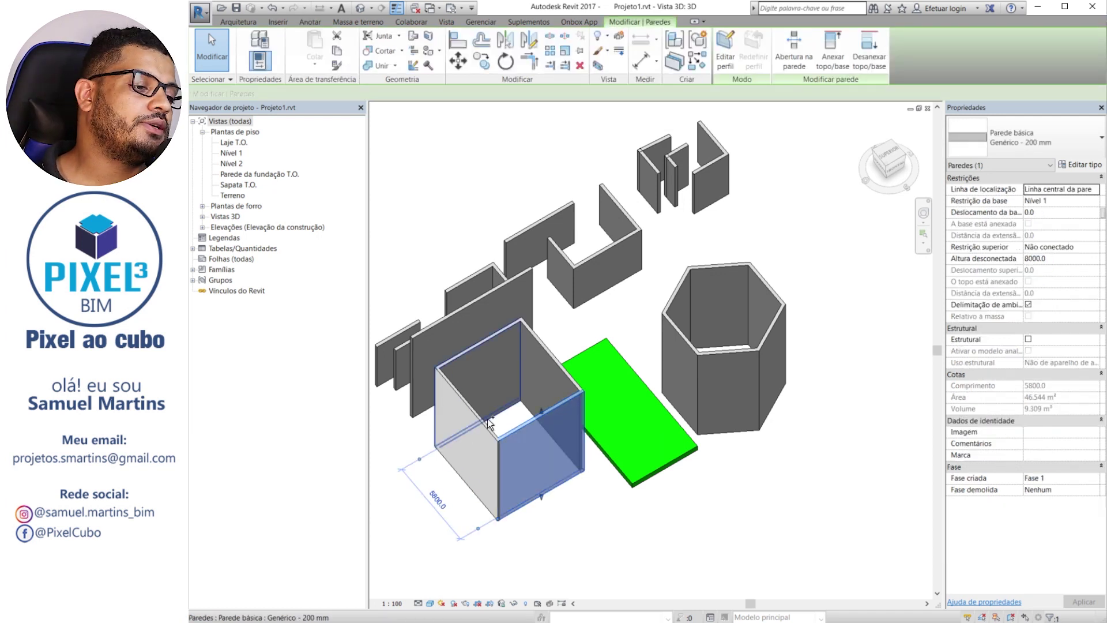
{"action": "left_click", "coordinate": [491, 431], "text": "ctrl"}
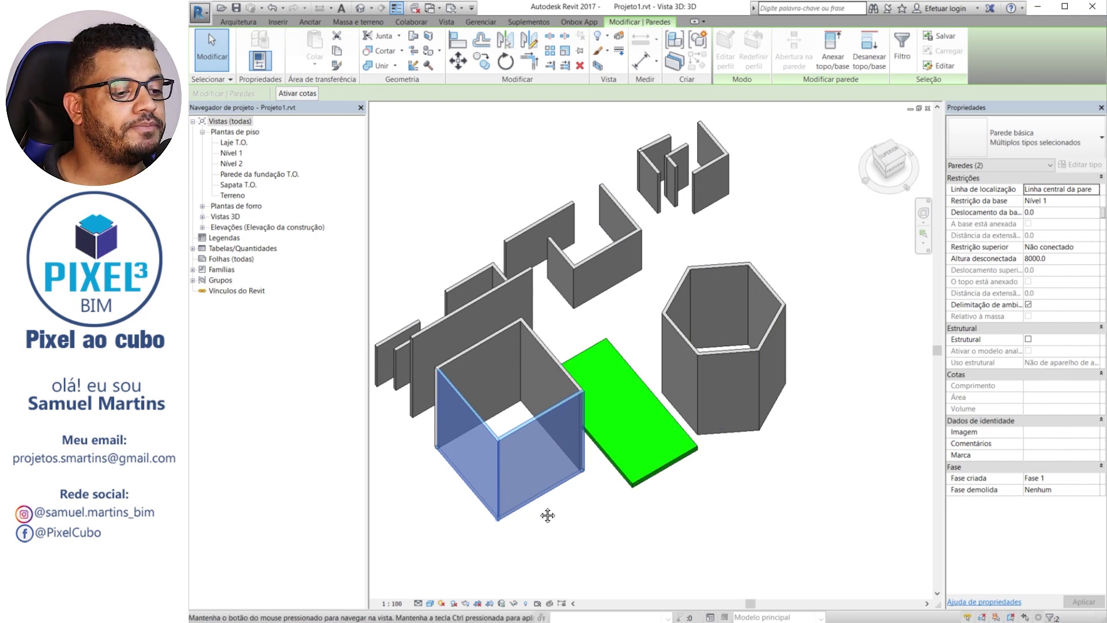
{"action": "middle_click_drag", "start_coordinate": [548, 515], "coordinate": [578, 505]}
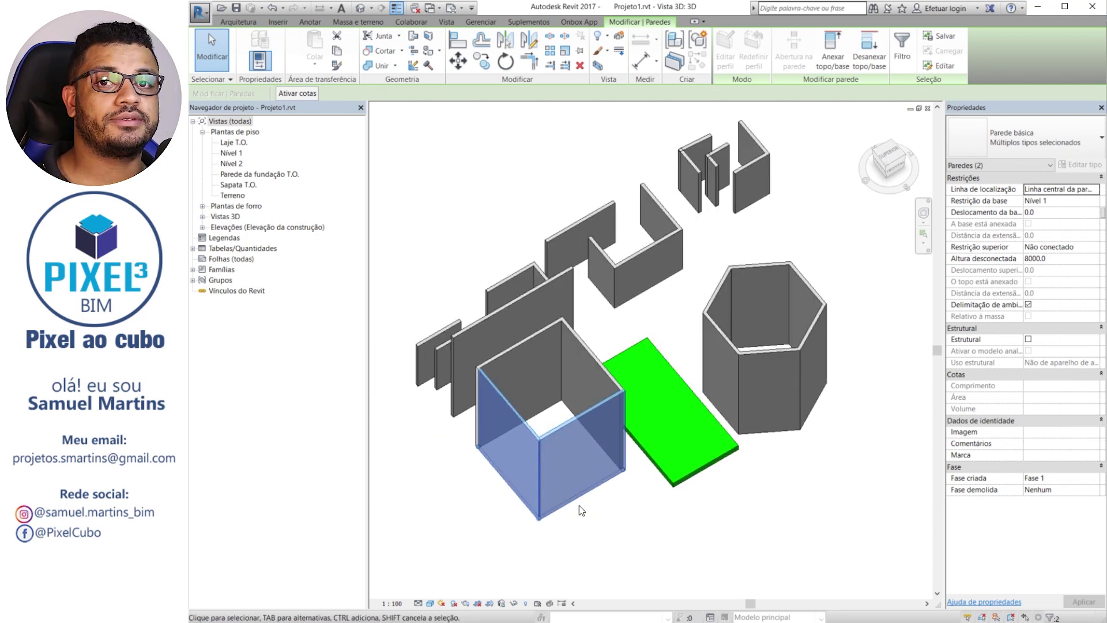
{"action": "right_click", "coordinate": [551, 434]}
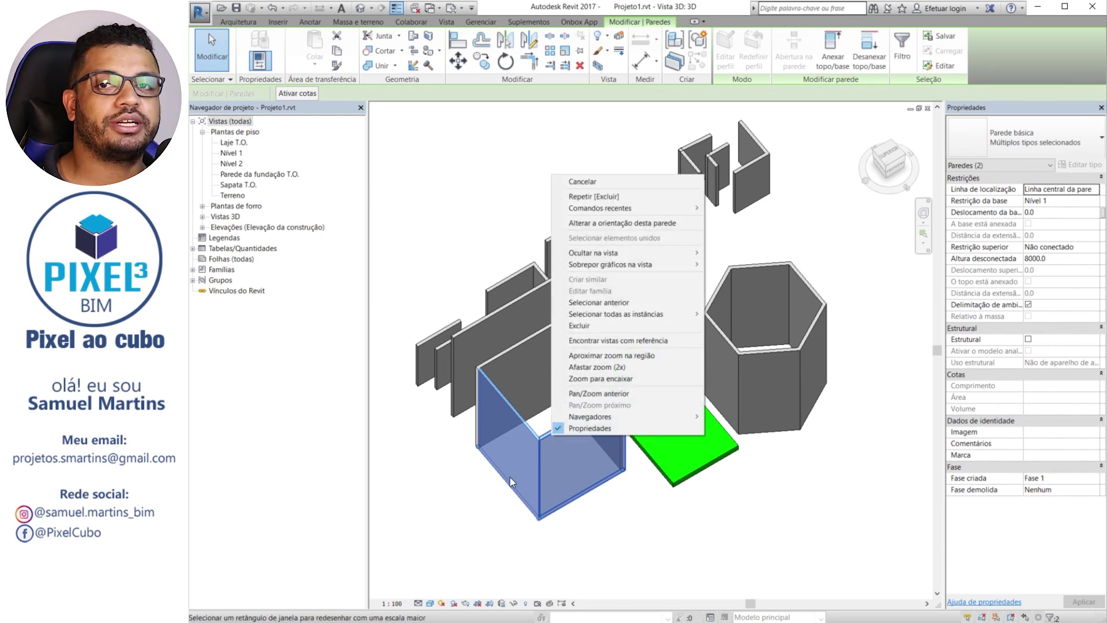
{"action": "mouse_move", "coordinate": [621, 263]}
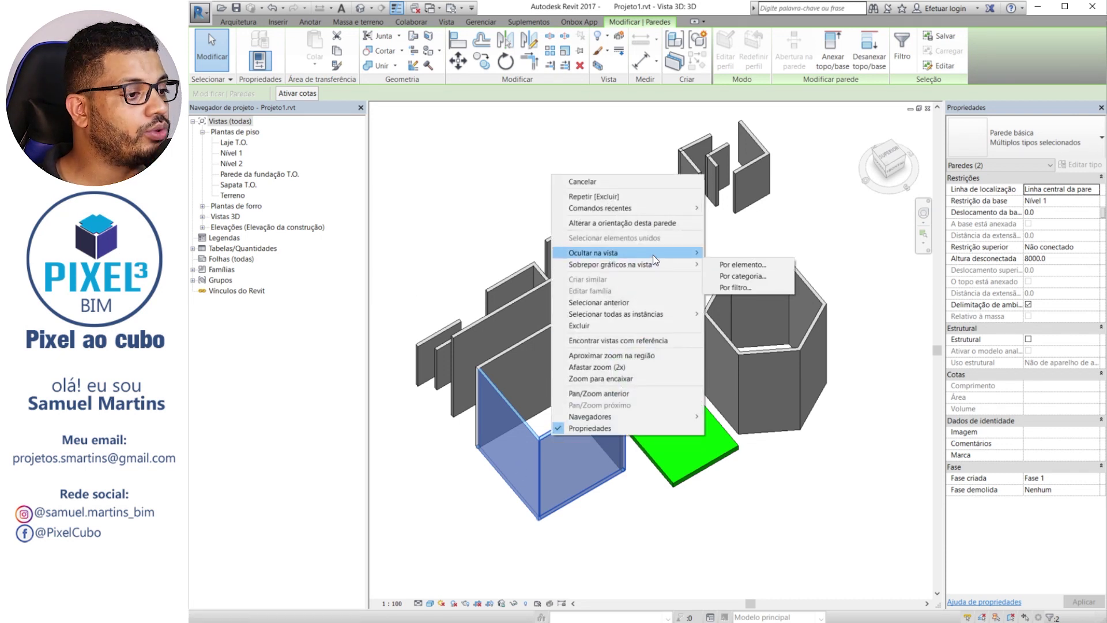
{"action": "mouse_move", "coordinate": [653, 255]}
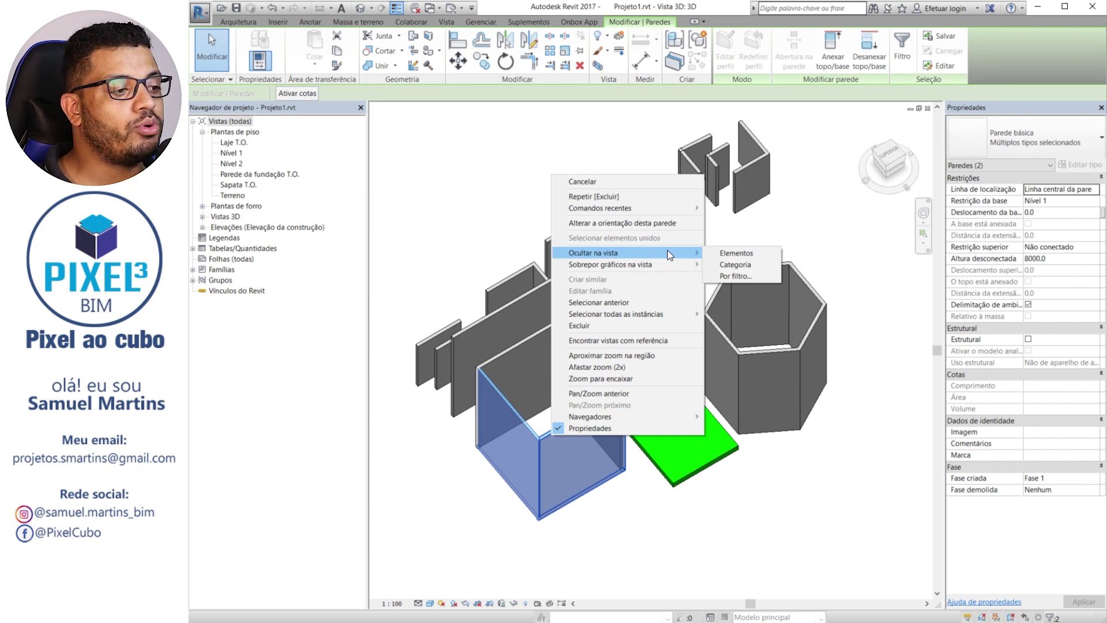
{"action": "mouse_move", "coordinate": [600, 253]}
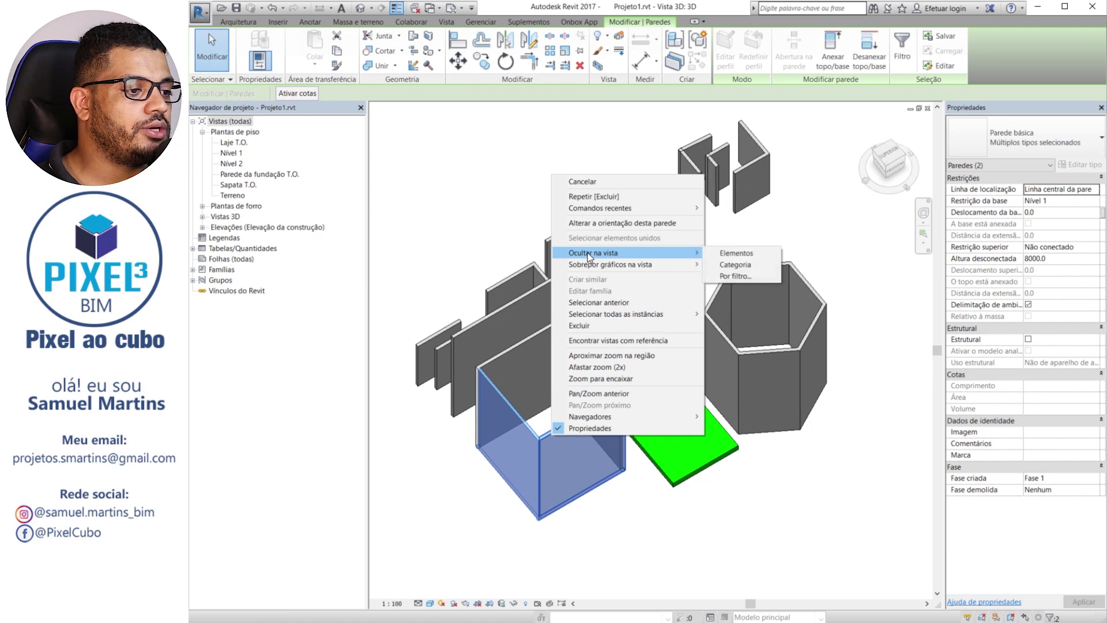
{"action": "left_click", "coordinate": [745, 253]}
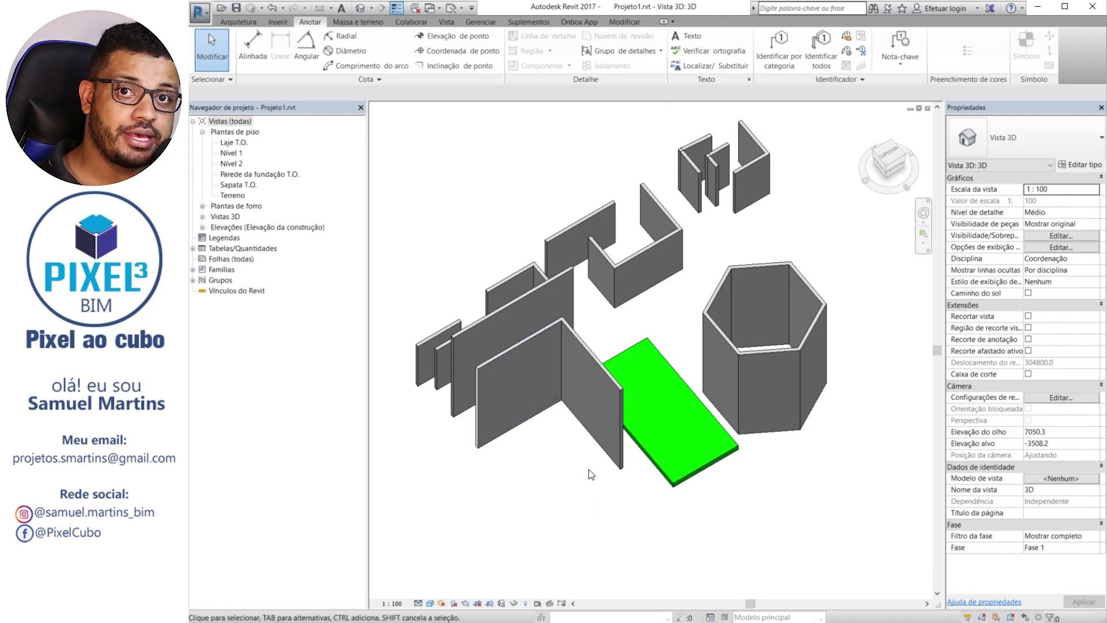
{"action": "left_click", "coordinate": [513, 603]}
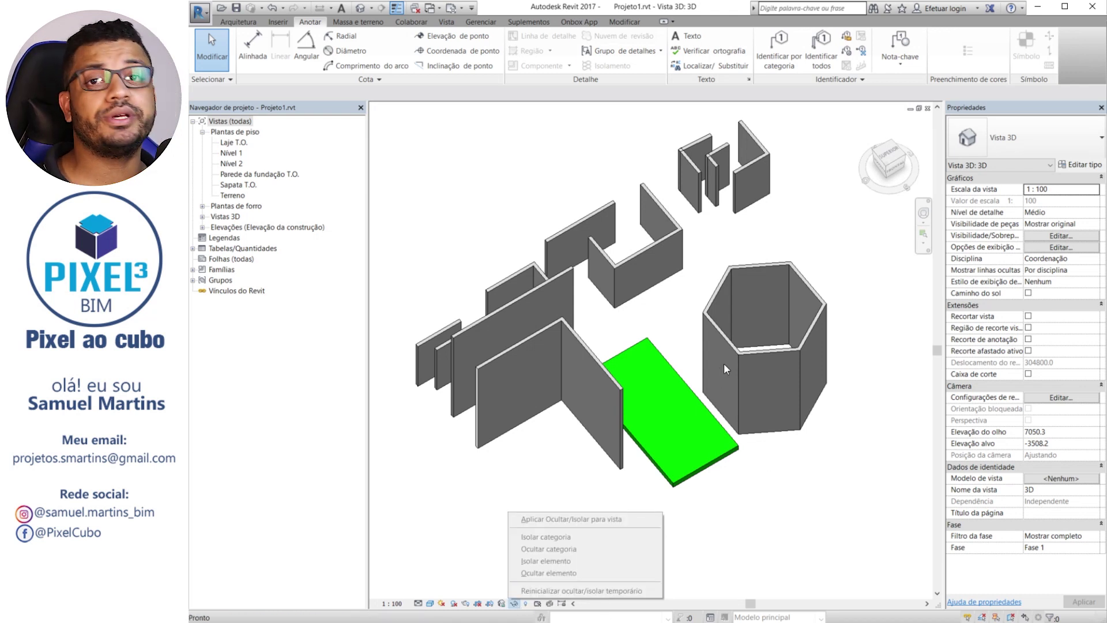
{"action": "left_click", "coordinate": [587, 479]}
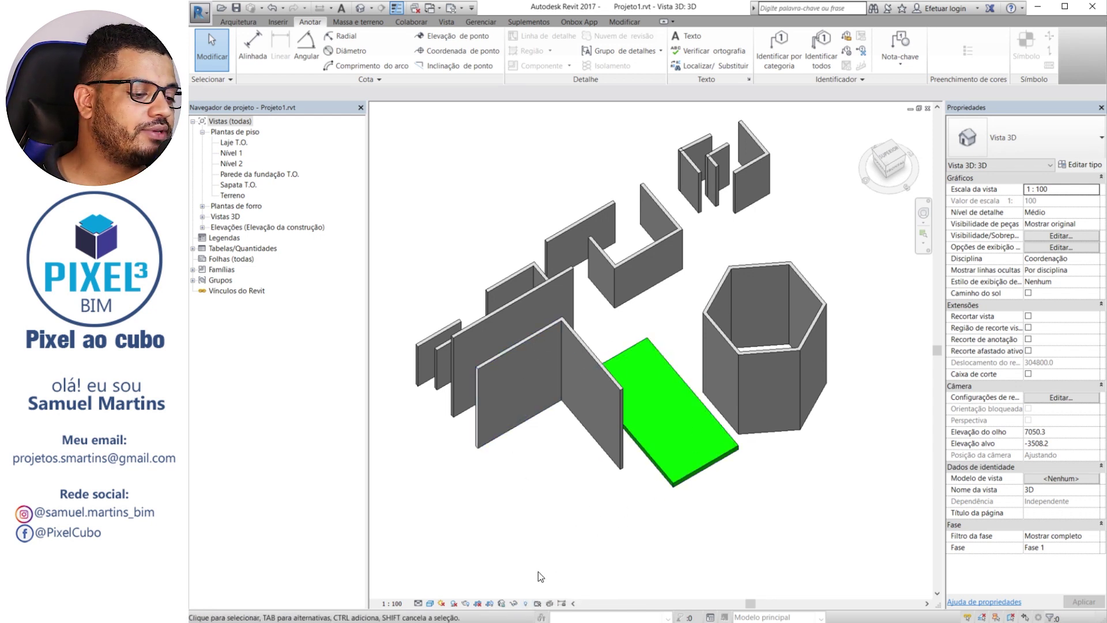
Turn on the reveal hidden elements mode and unhide the square enclosure's hidden Genérico - 200 mm wall
{"action": "left_click", "coordinate": [526, 603]}
{"action": "middle_click_drag", "start_coordinate": [570, 469], "coordinate": [865, 472], "text": "shift"}
{"action": "middle_click_drag", "start_coordinate": [790, 421], "coordinate": [620, 398]}
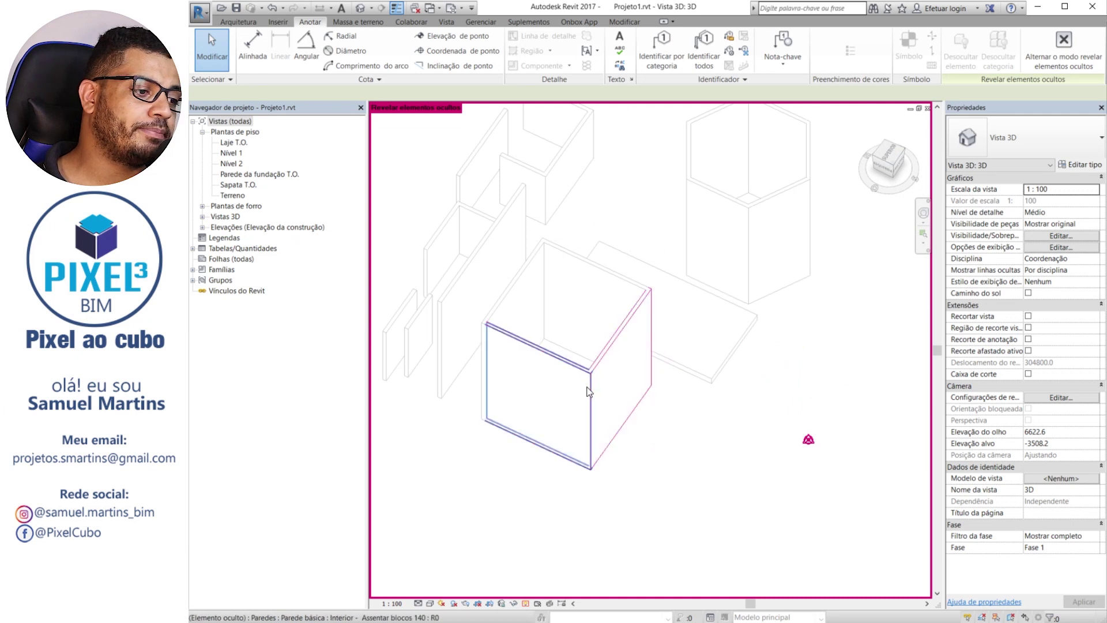
{"action": "left_click", "coordinate": [606, 452]}
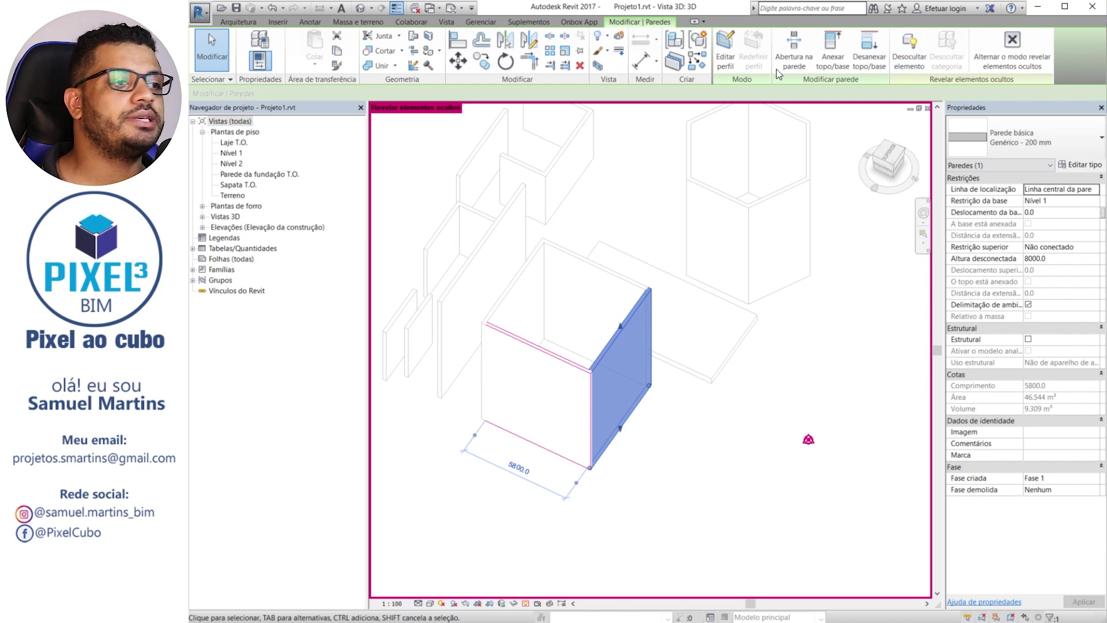
{"action": "left_click", "coordinate": [897, 40]}
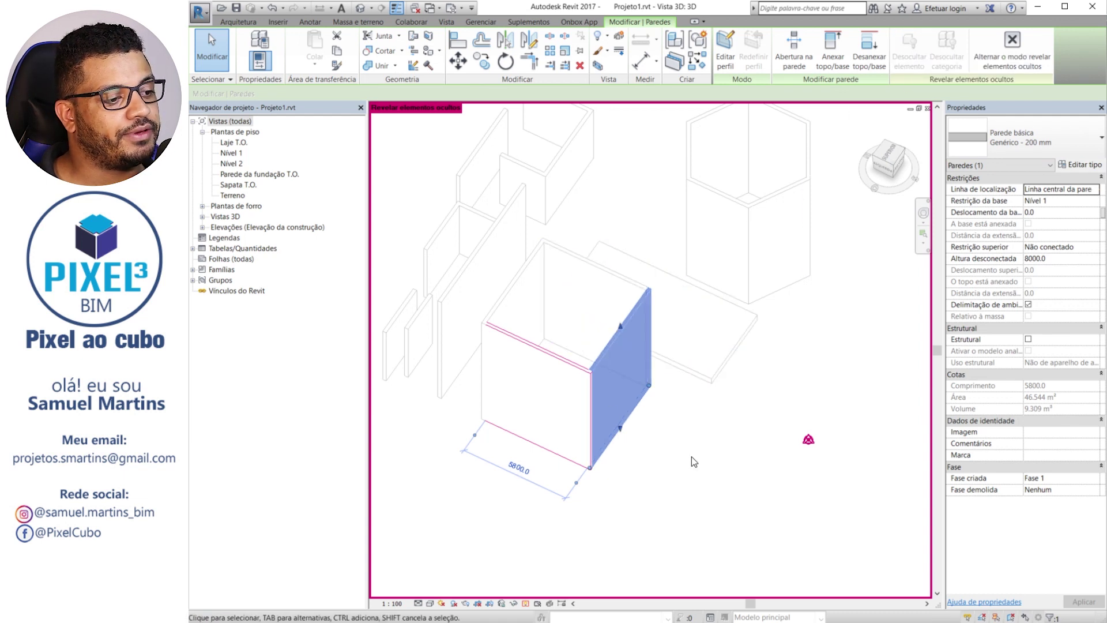
Clear the wall selection, exit the reveal hidden elements mode, and orbit the model to inspect the square enclosure's open side
{"action": "key", "text": "Escape"}
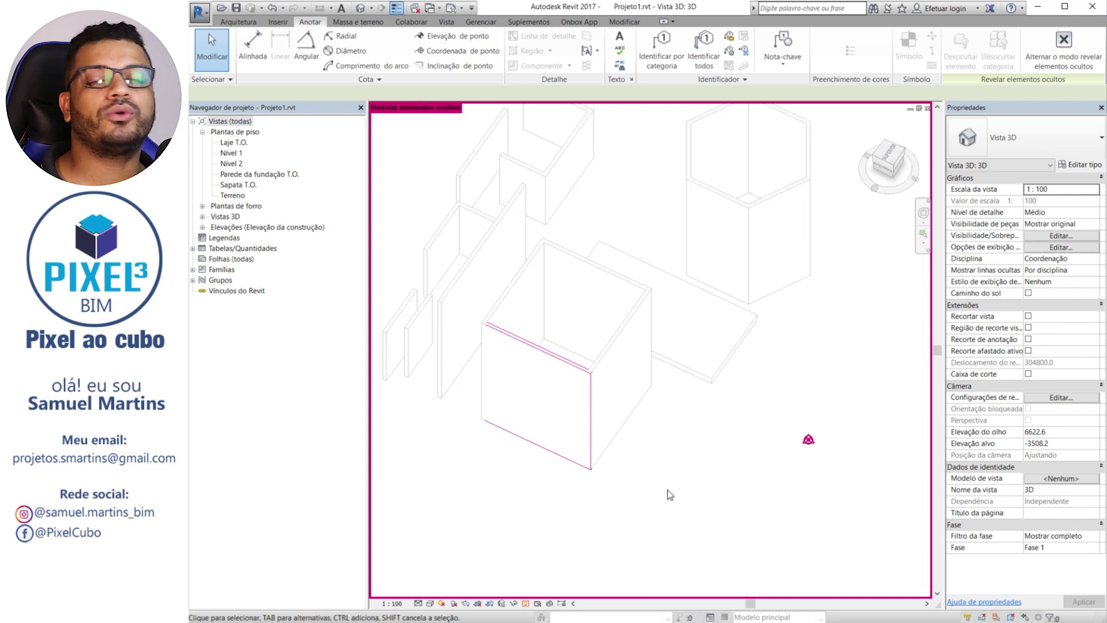
{"action": "left_click", "coordinate": [1060, 51]}
{"action": "scroll", "coordinate": [531, 449], "scroll_direction": "up", "scroll_amount": 5}
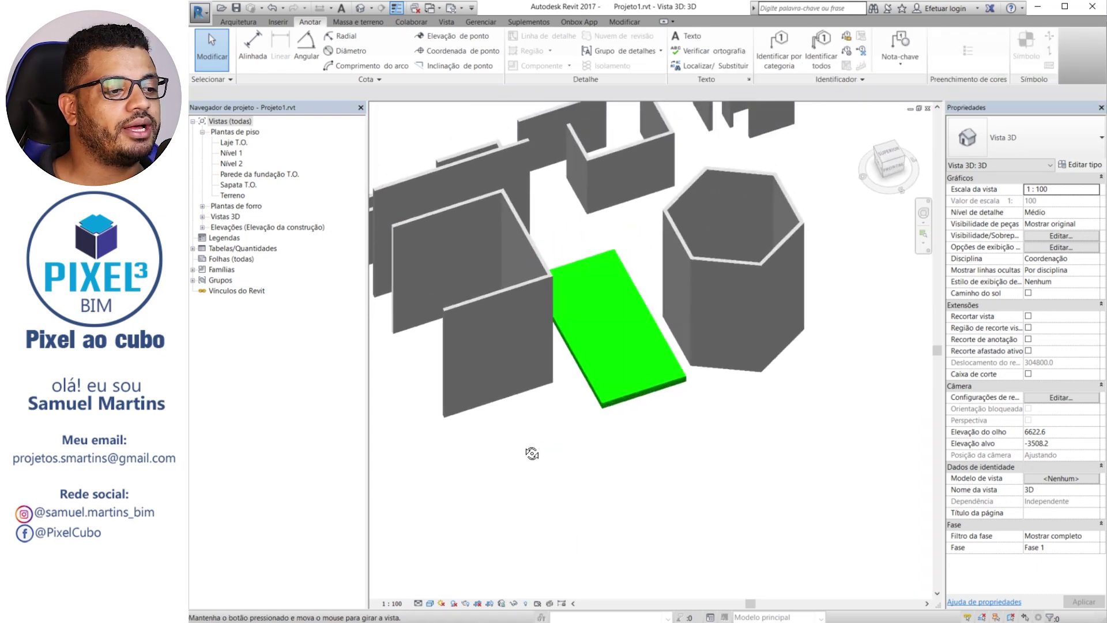
{"action": "middle_click_drag", "start_coordinate": [559, 455], "coordinate": [561, 497], "text": "shift"}
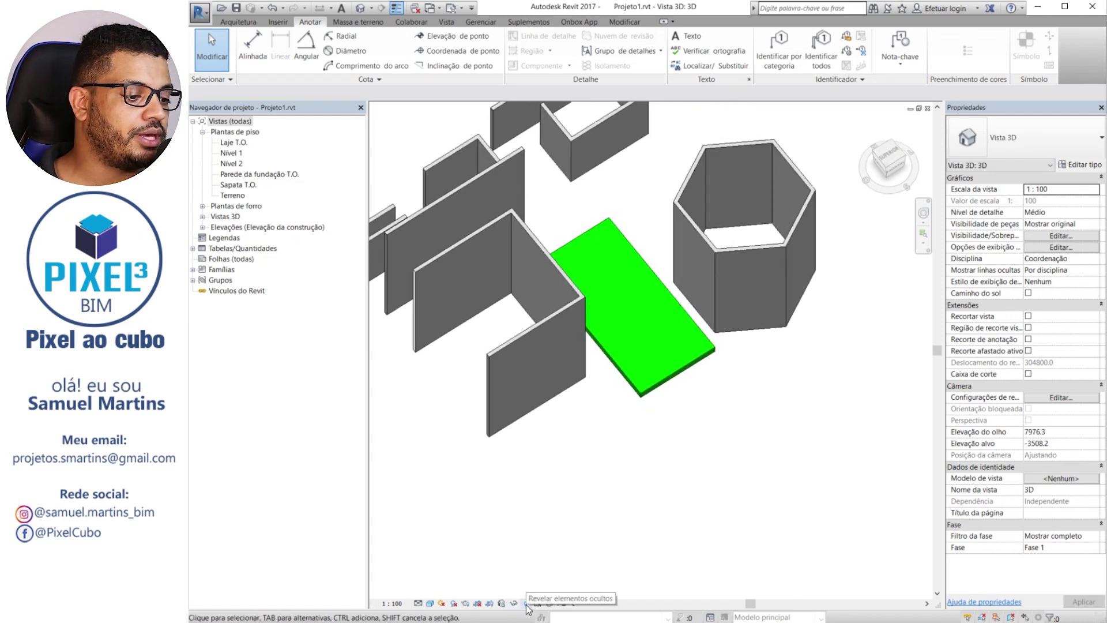
Reveal hidden elements, unhide the square enclosure's remaining hidden front wall by element, and exit the reveal mode
{"action": "left_click", "coordinate": [526, 604]}
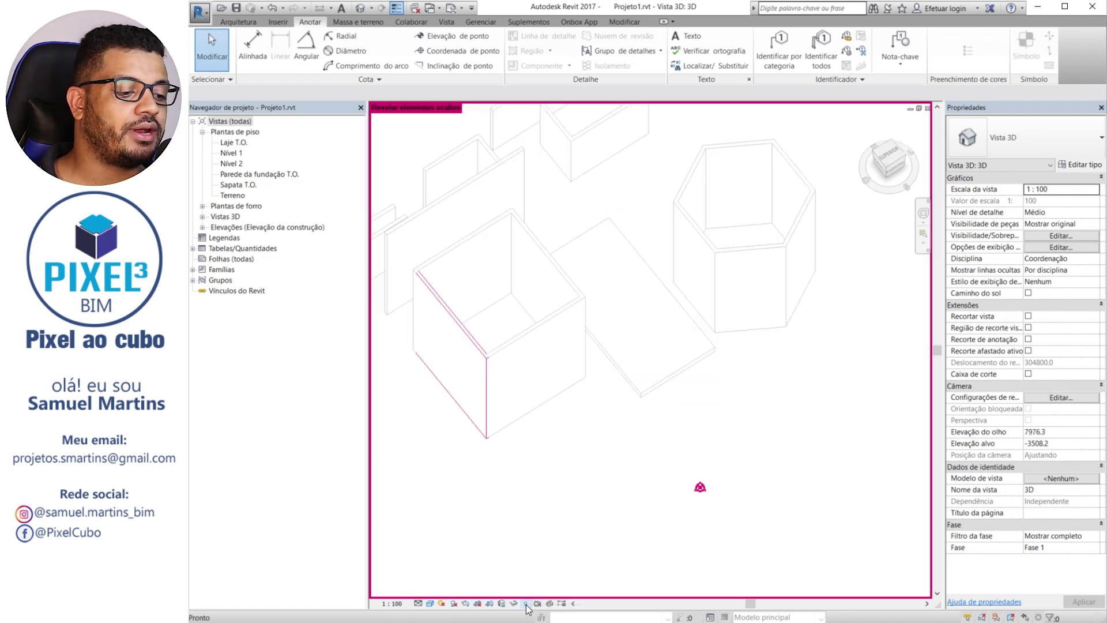
{"action": "left_click", "coordinate": [455, 322]}
{"action": "left_click", "coordinate": [916, 63]}
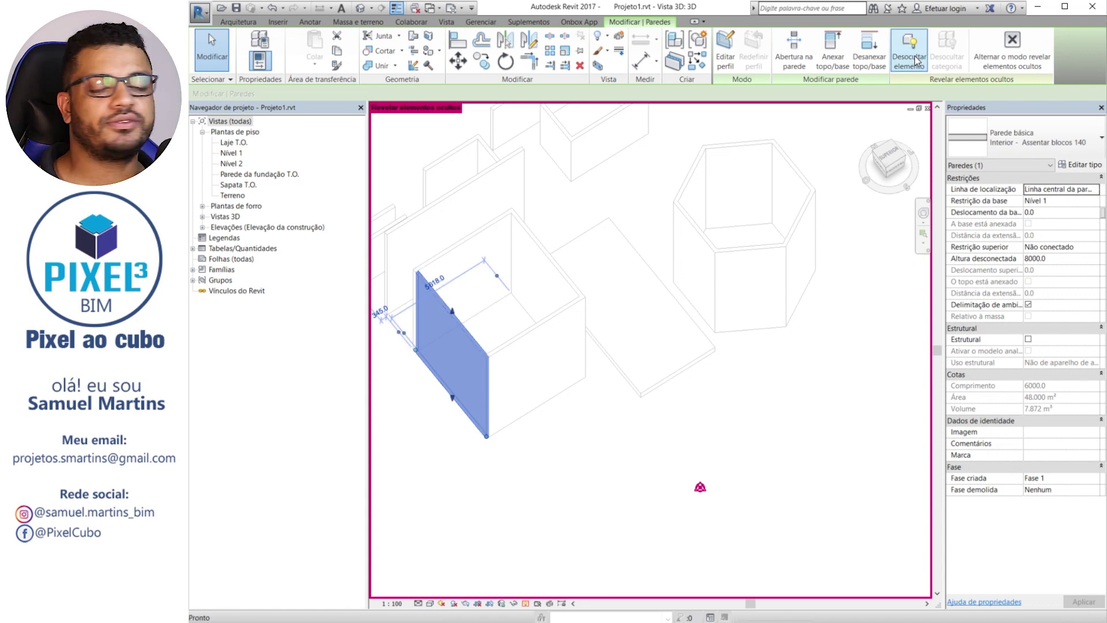
{"action": "left_click", "coordinate": [1022, 48]}
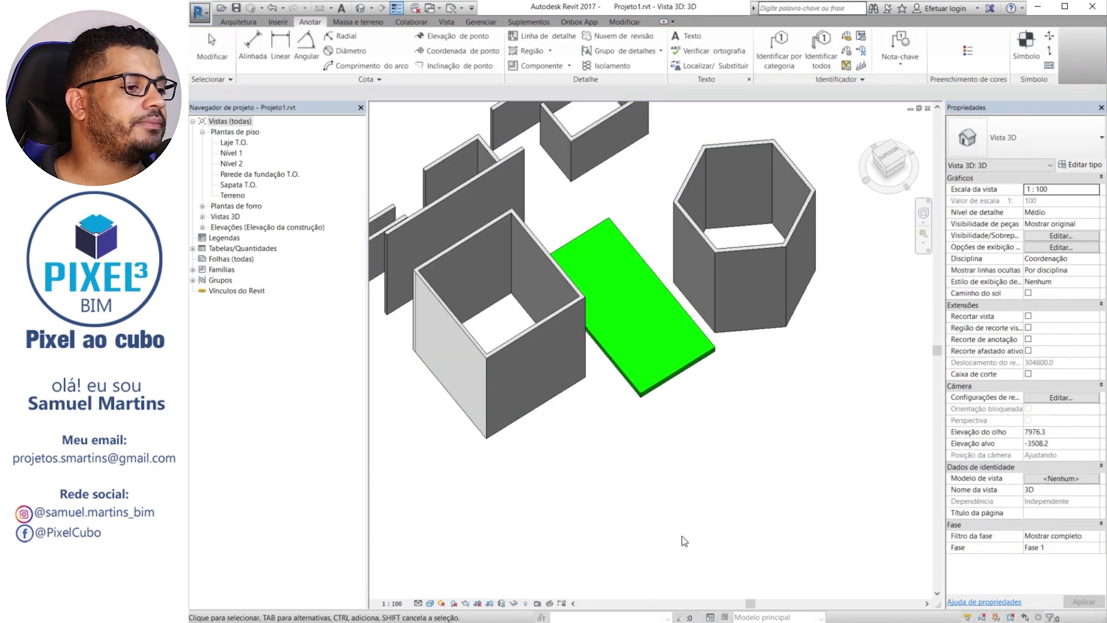
Hide the entire wall category in the view, using the square enclosure's front Genérico - 200 mm wall
{"action": "scroll", "coordinate": [549, 433], "scroll_direction": "down", "scroll_amount": 2}
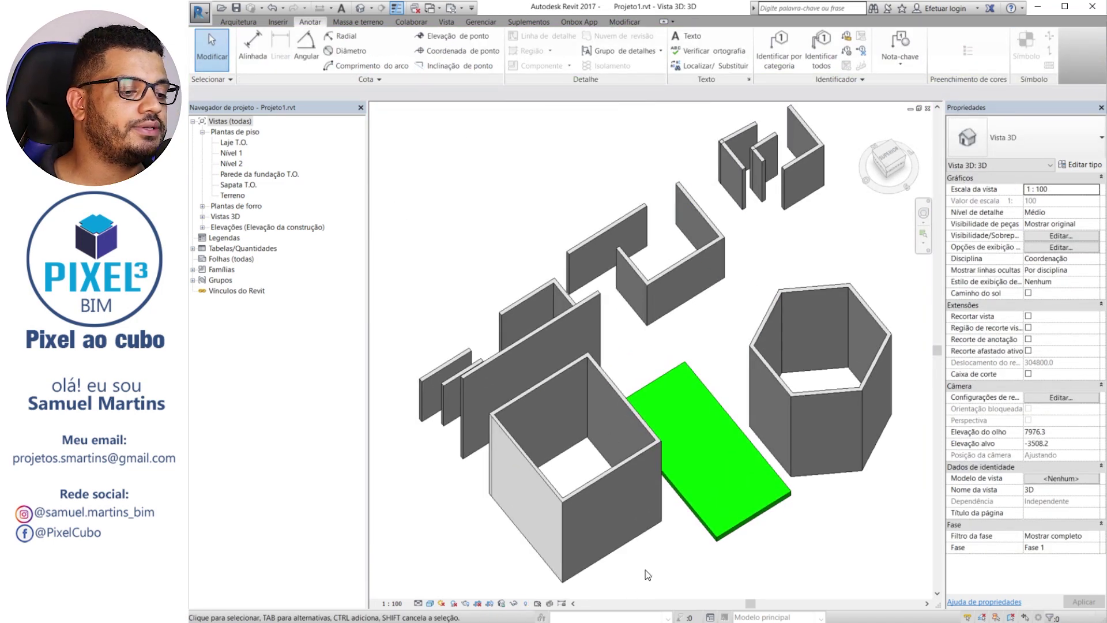
{"action": "middle_click_drag", "start_coordinate": [570, 592], "coordinate": [565, 539]}
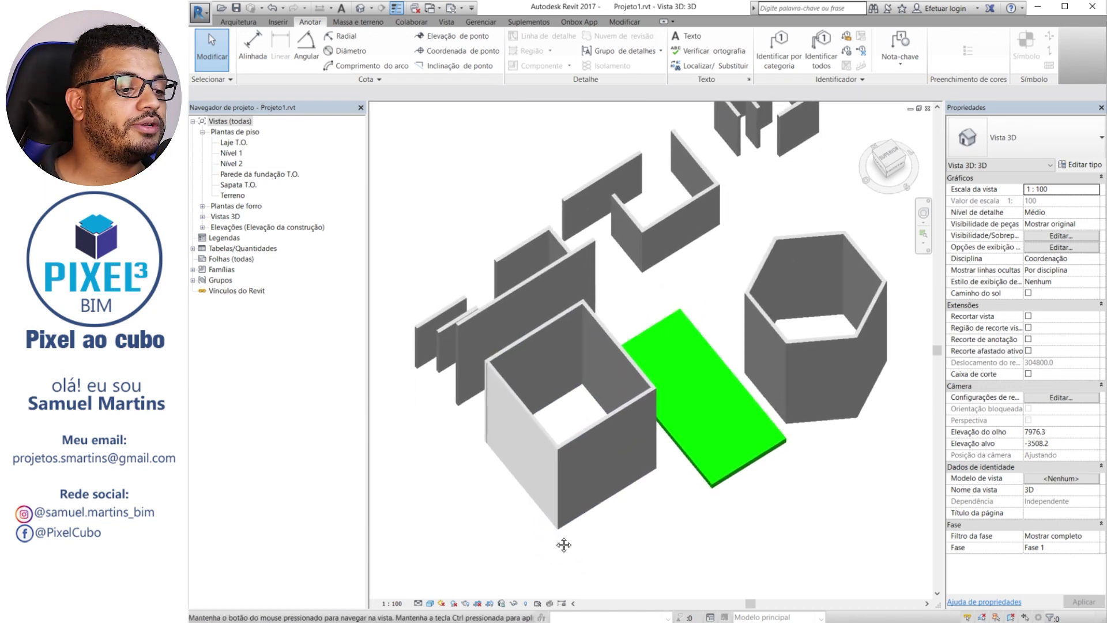
{"action": "left_click", "coordinate": [584, 428]}
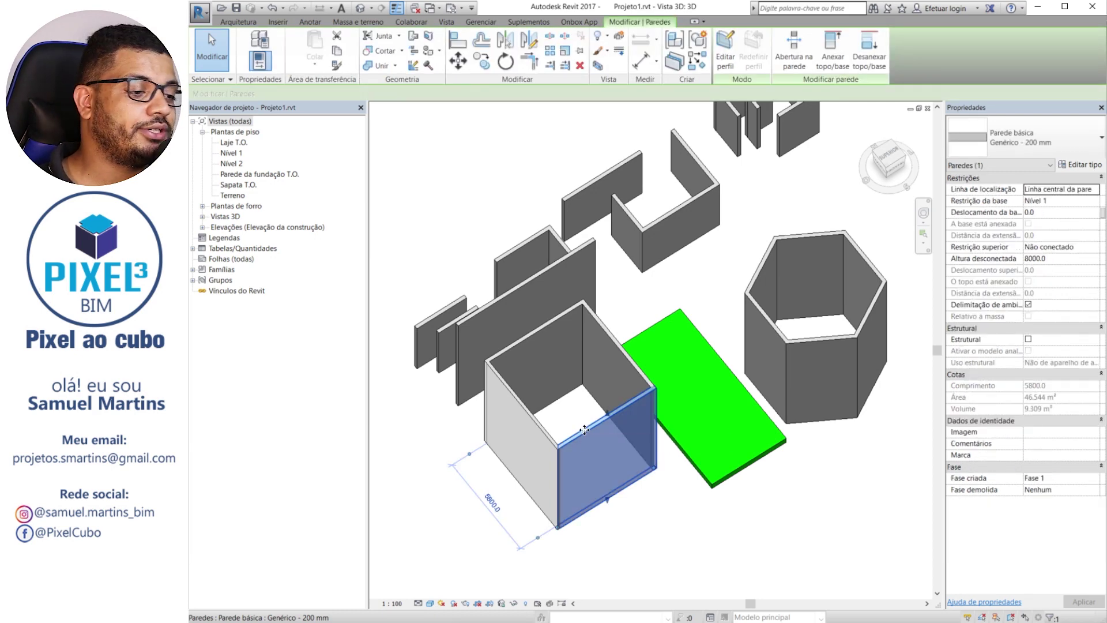
{"action": "right_click", "coordinate": [584, 432]}
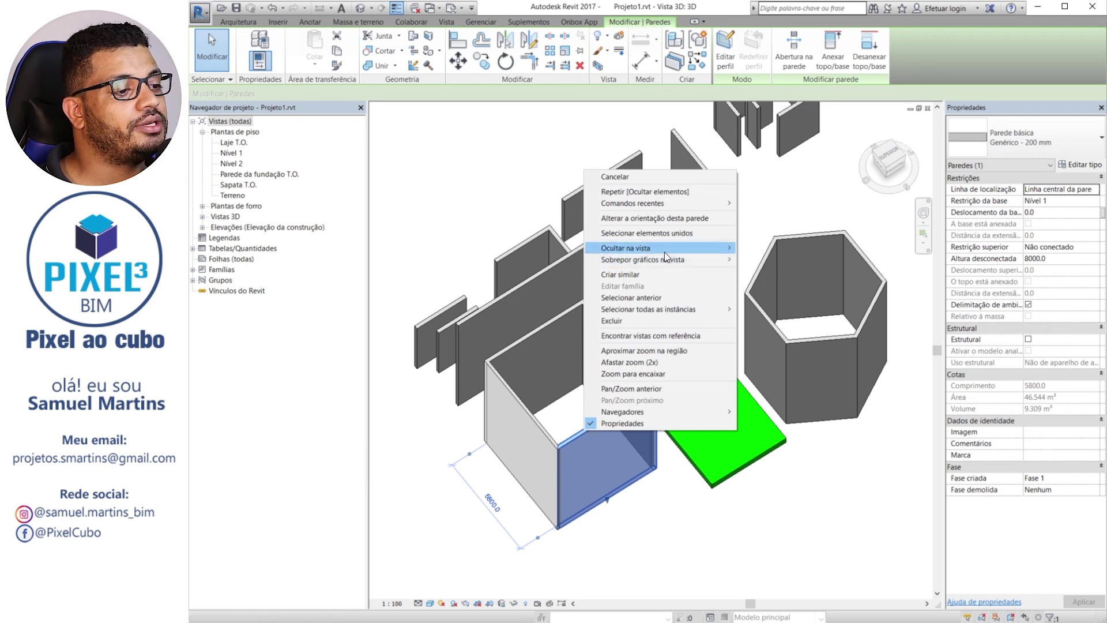
{"action": "mouse_move", "coordinate": [665, 256]}
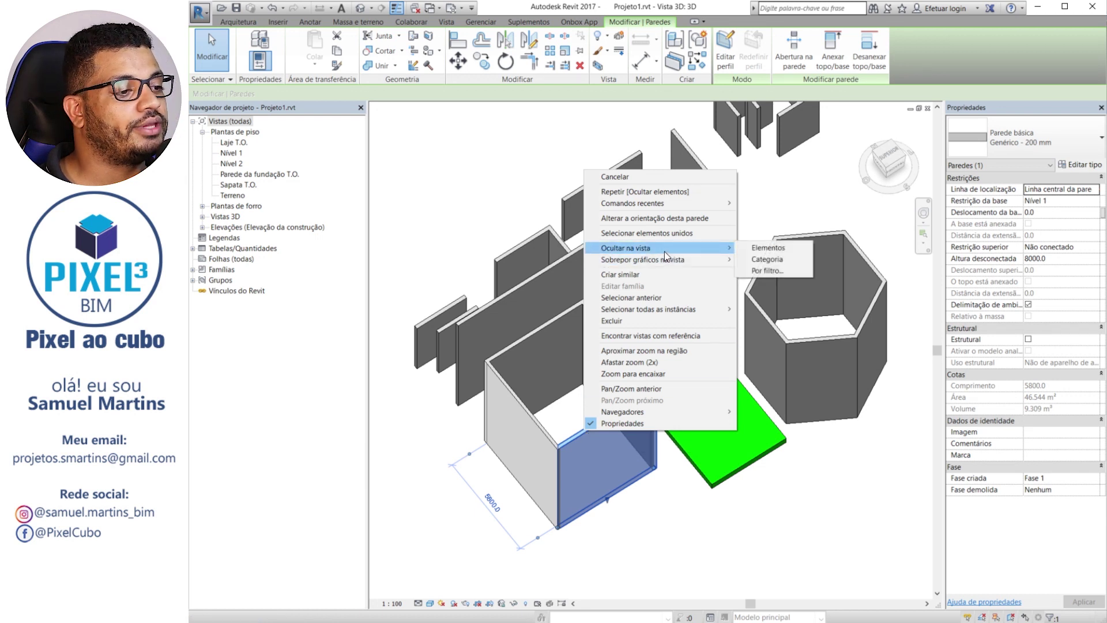
{"action": "left_click", "coordinate": [777, 259]}
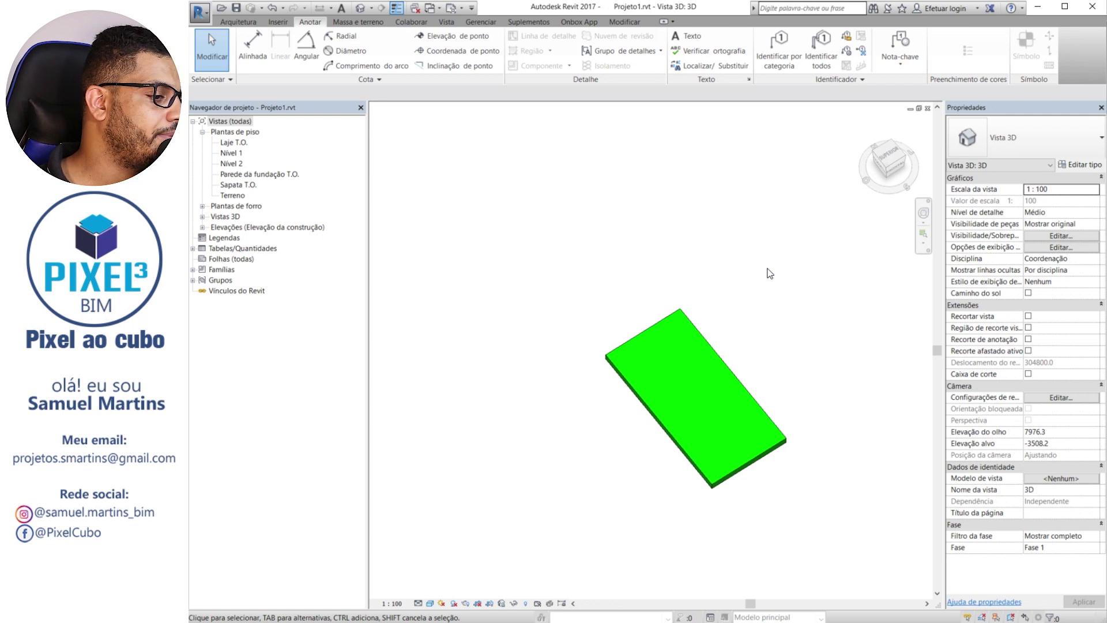
Reveal hidden elements, unhide the wall category through one of the hexagonal enclosure's walls, and exit the reveal mode
{"action": "middle_click_drag", "start_coordinate": [759, 314], "coordinate": [692, 359]}
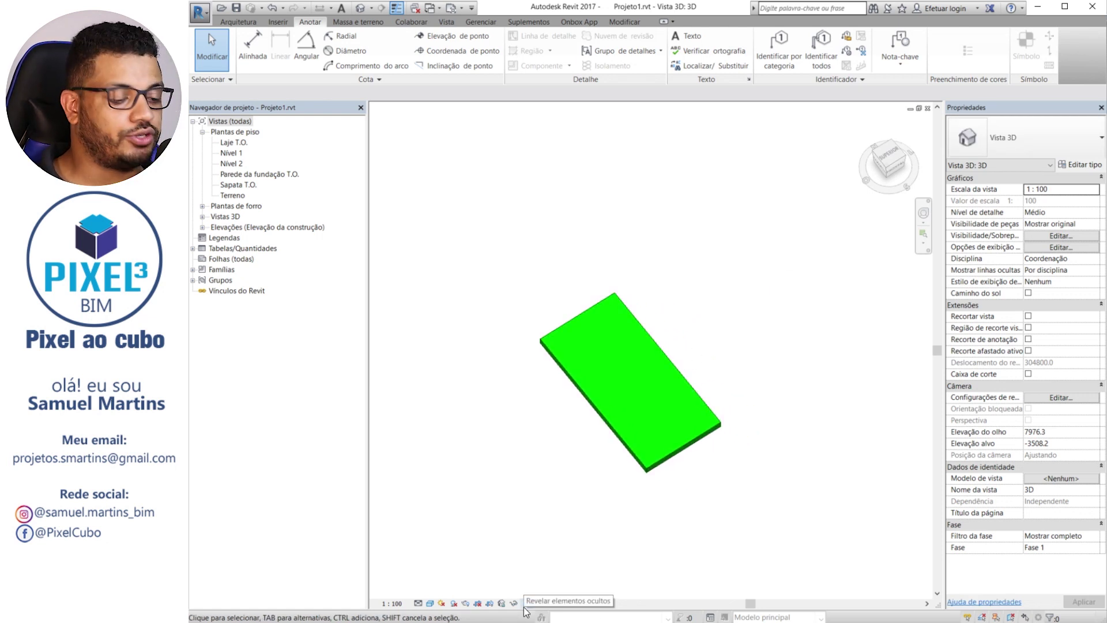
{"action": "left_click", "coordinate": [523, 606]}
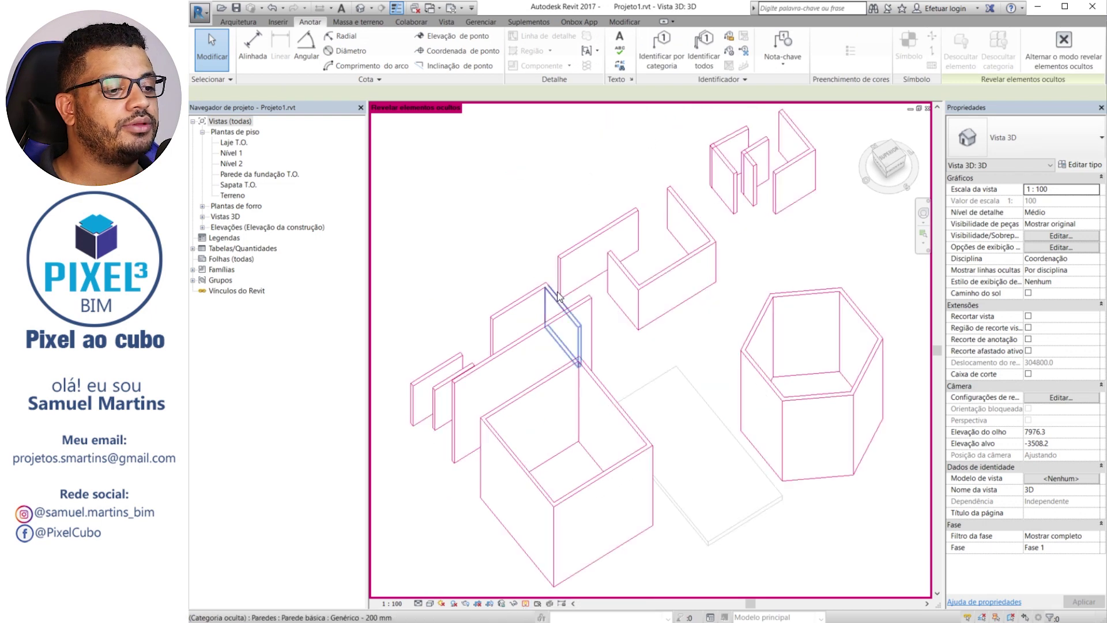
{"action": "middle_click_drag", "start_coordinate": [823, 383], "coordinate": [756, 364], "text": "shift"}
{"action": "left_click", "coordinate": [756, 364]}
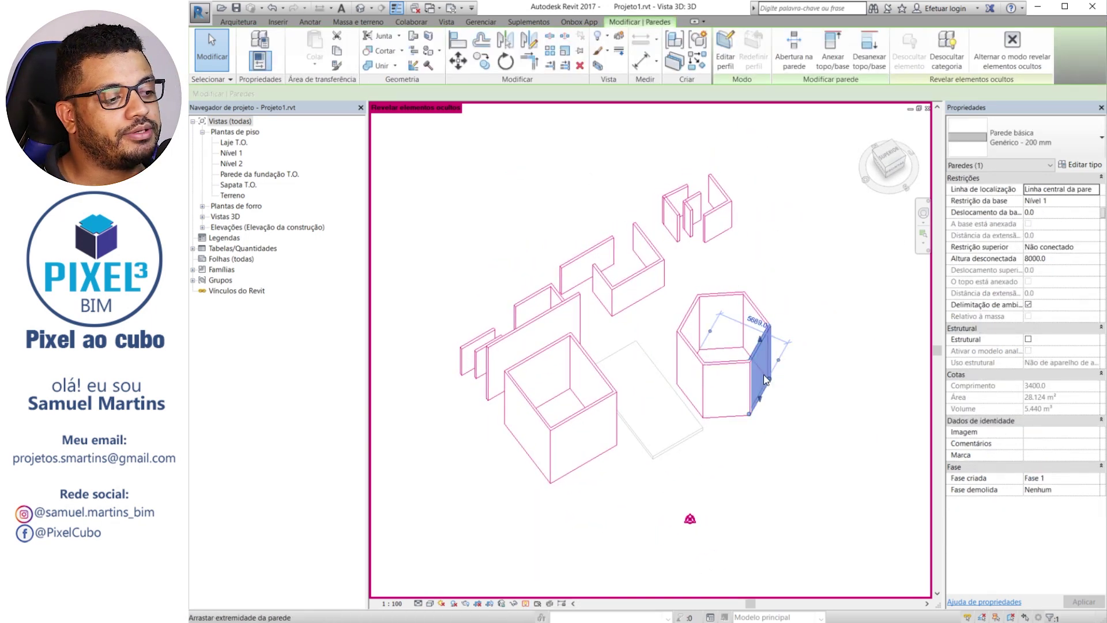
{"action": "left_click", "coordinate": [938, 50]}
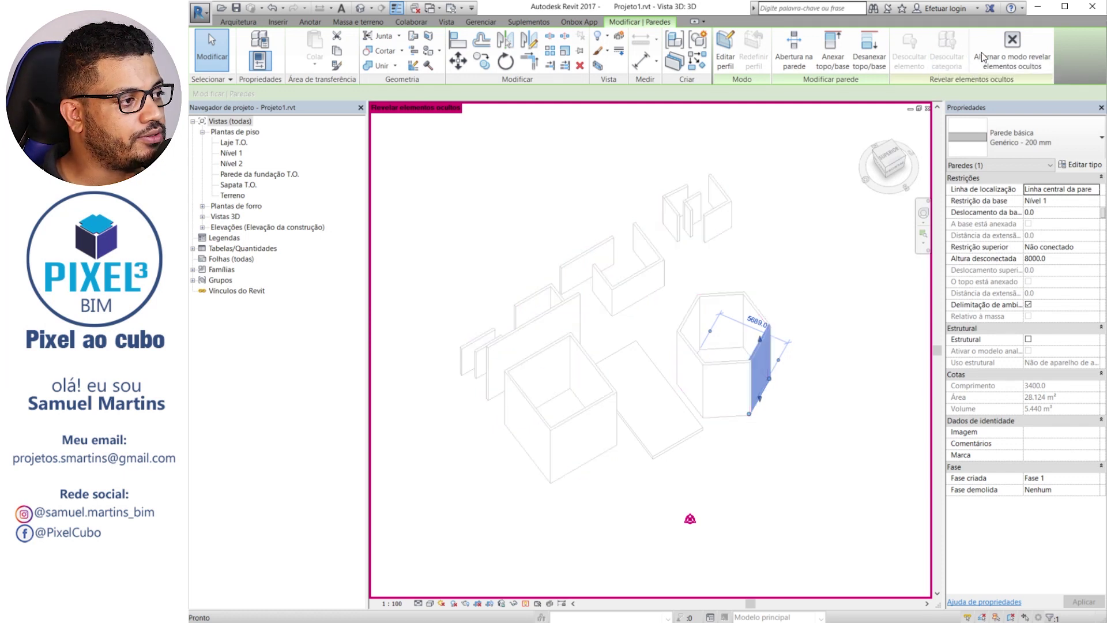
{"action": "left_click", "coordinate": [1015, 46]}
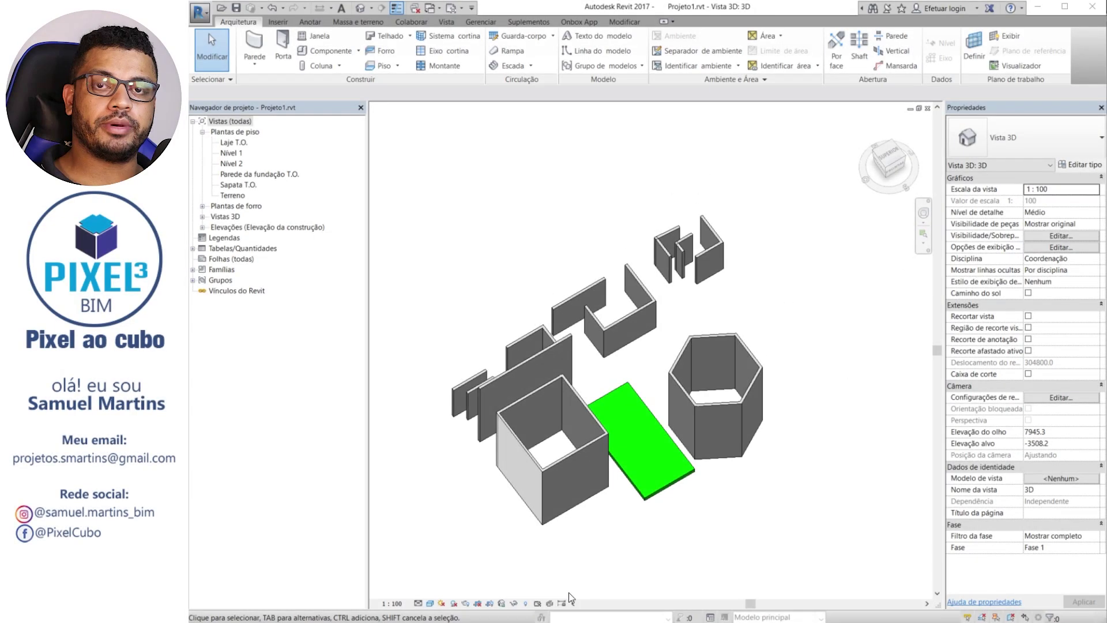
Enable temporary view properties and duplicate the Exportar para a engenharia civil view template as Parede
{"action": "left_click", "coordinate": [537, 603]}
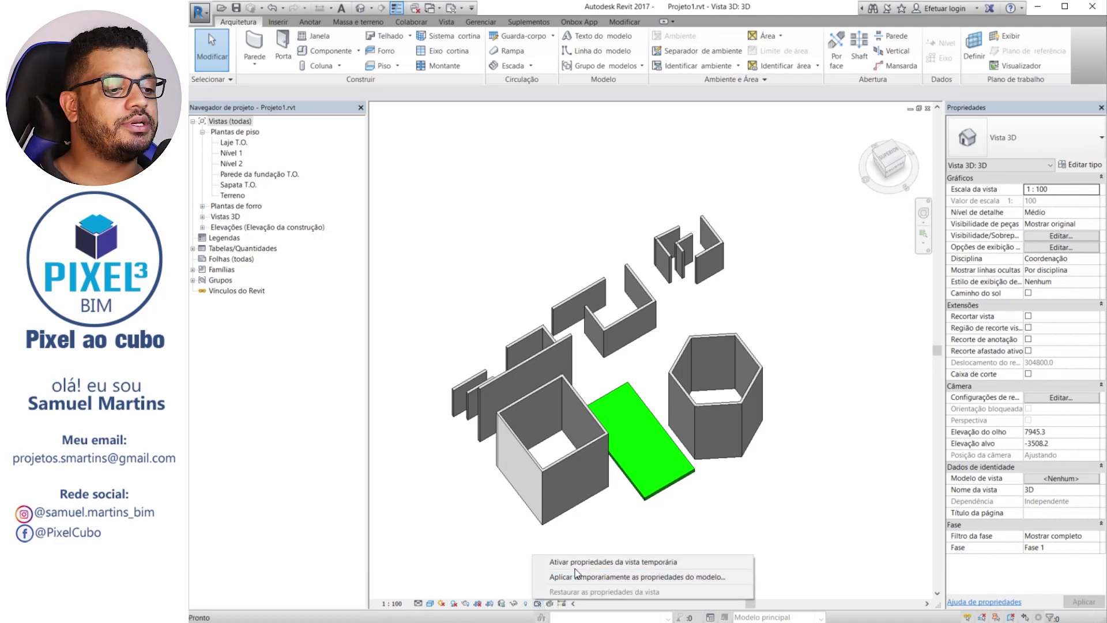
{"action": "left_click", "coordinate": [556, 562]}
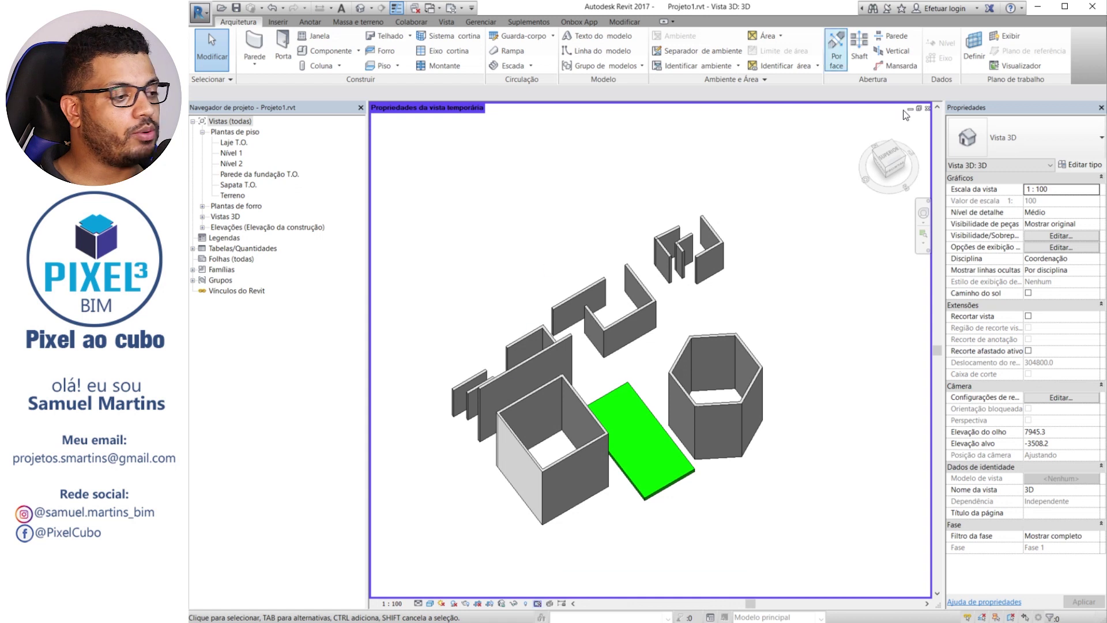
{"action": "left_click", "coordinate": [537, 603]}
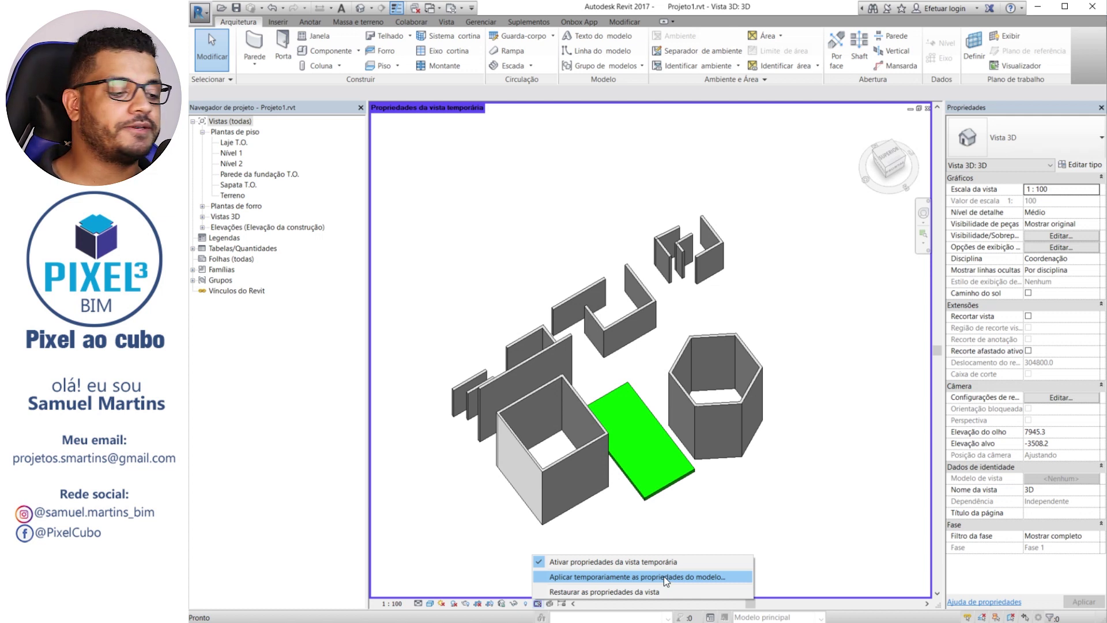
{"action": "left_click", "coordinate": [554, 579]}
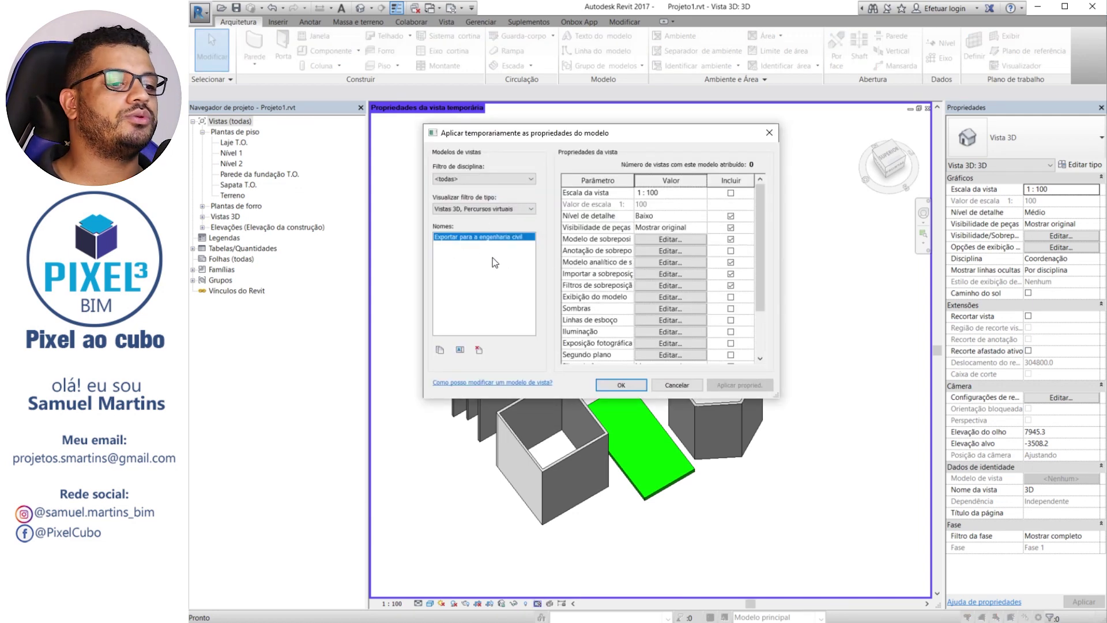
{"action": "left_click", "coordinate": [441, 348]}
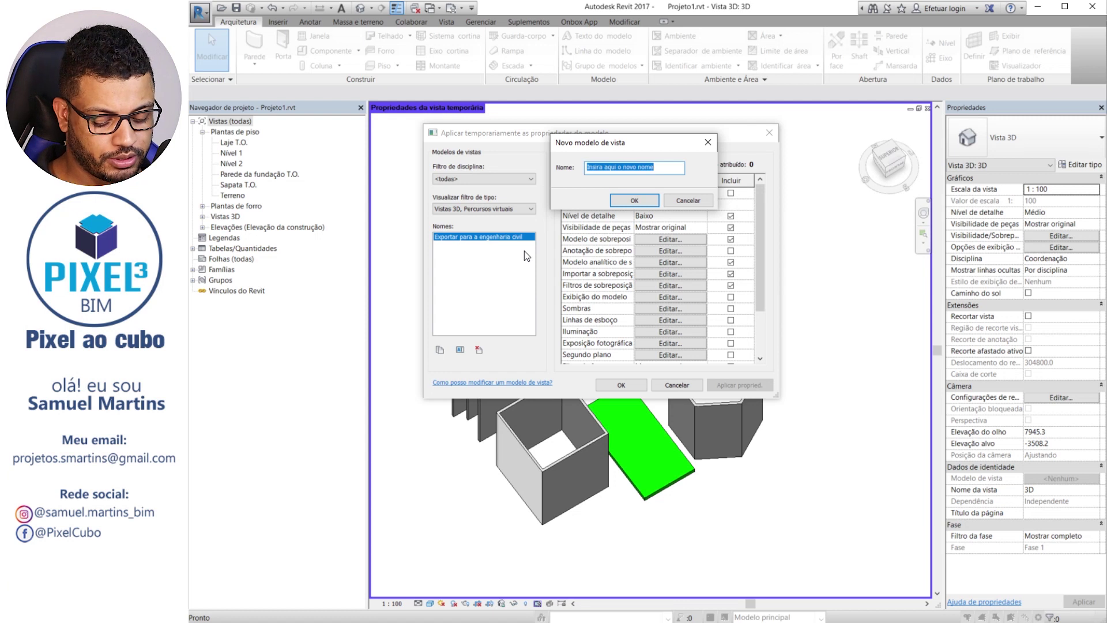
{"action": "type", "text": "Parede"}
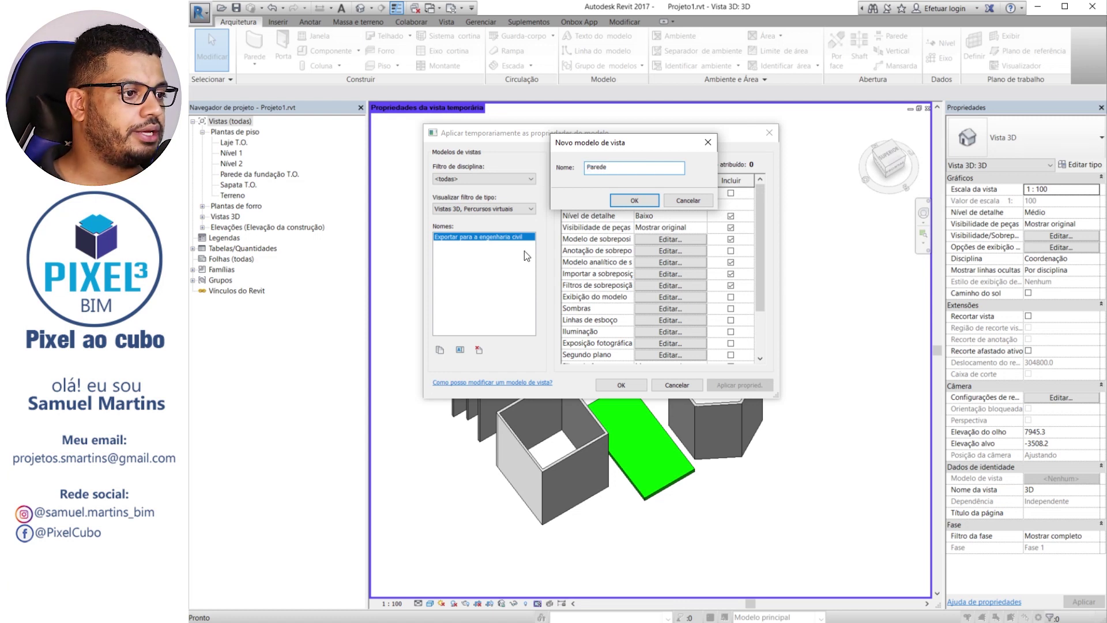
{"action": "key", "text": "Return"}
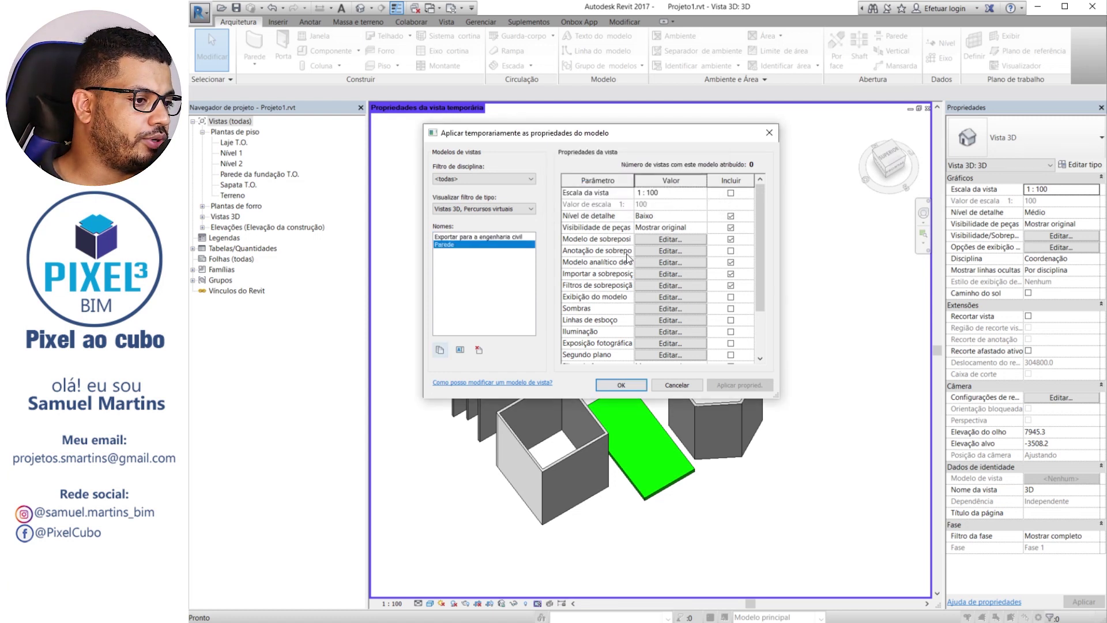
Turn off the Paredes category in the Parede template's model visibility overrides, and apply the template temporarily to the 3D view
{"action": "scroll", "coordinate": [685, 299], "scroll_direction": "down", "scroll_amount": 2}
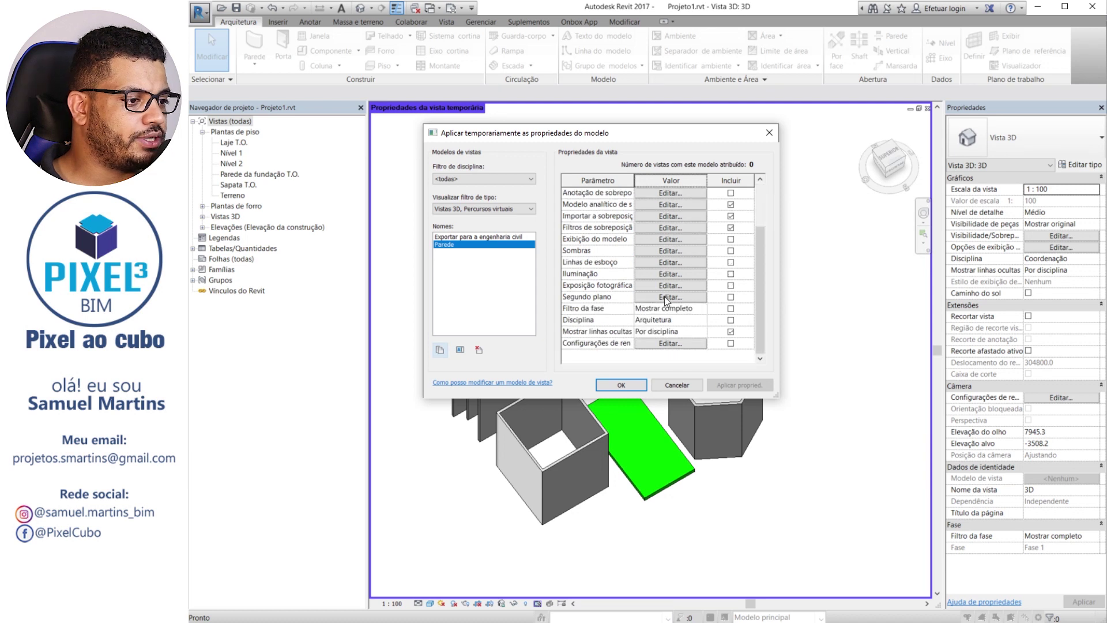
{"action": "scroll", "coordinate": [666, 297], "scroll_direction": "up", "scroll_amount": 2}
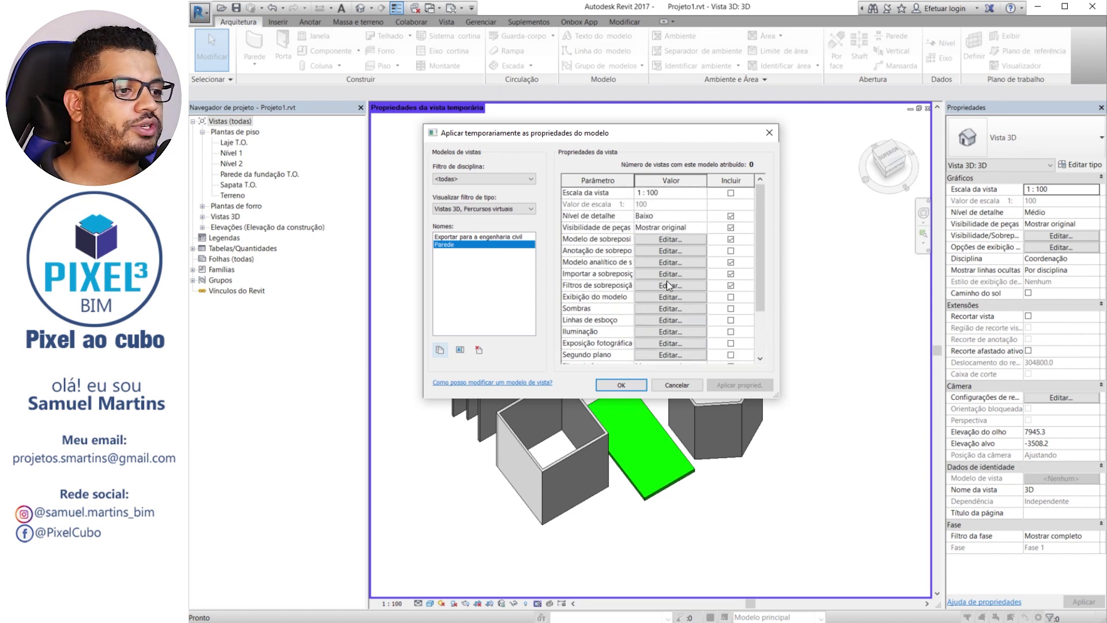
{"action": "left_click", "coordinate": [660, 238]}
{"action": "scroll", "coordinate": [507, 242], "scroll_direction": "down", "scroll_amount": 4}
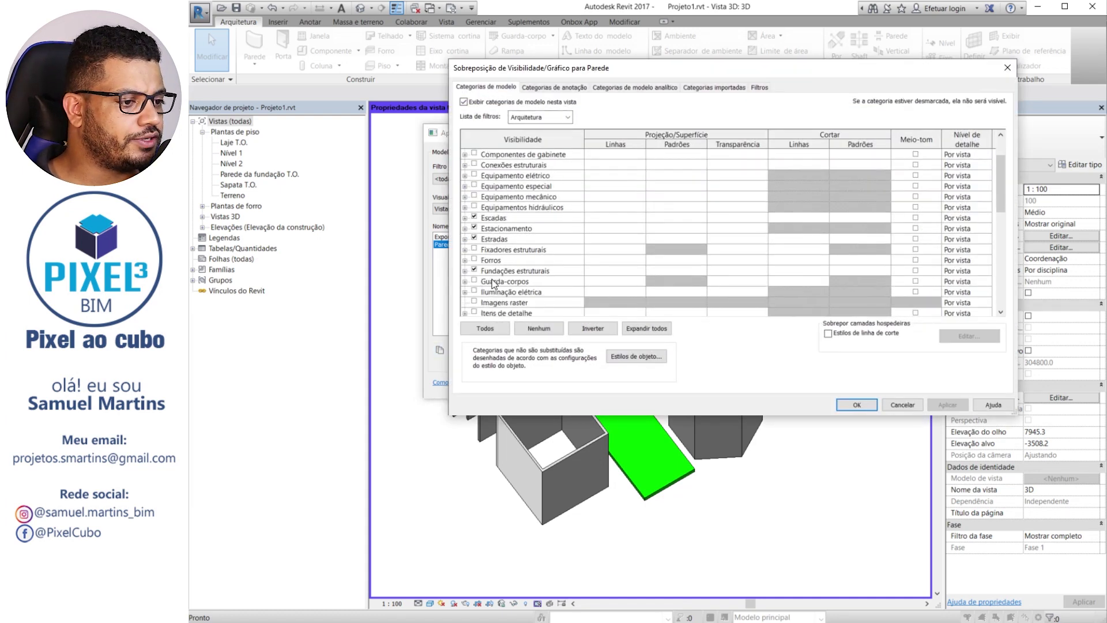
{"action": "scroll", "coordinate": [491, 289], "scroll_direction": "down", "scroll_amount": 4}
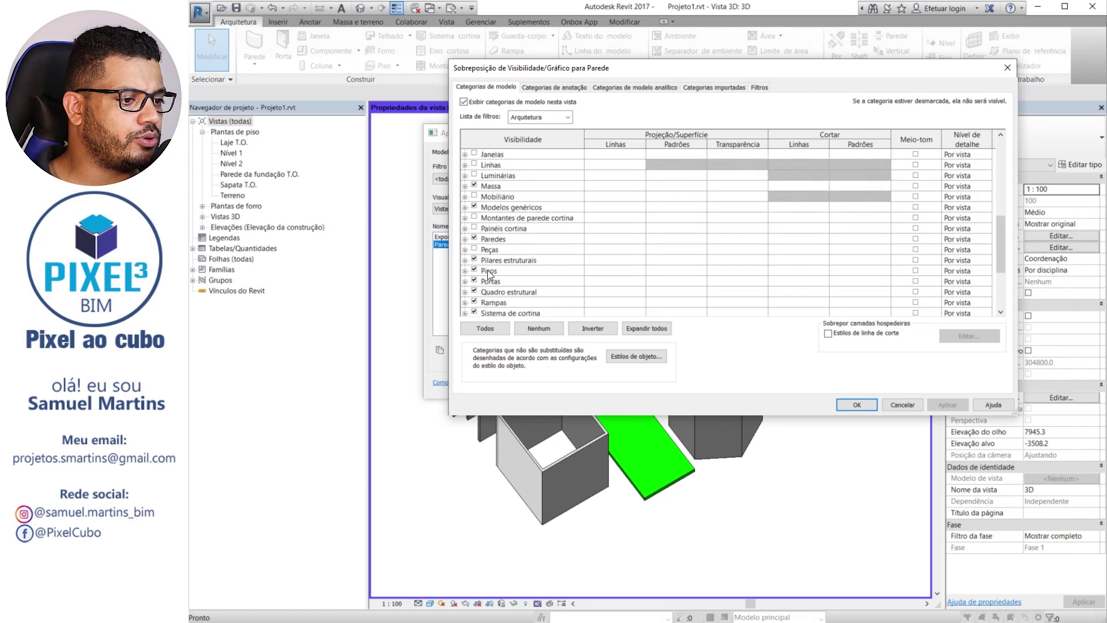
{"action": "left_click", "coordinate": [493, 238]}
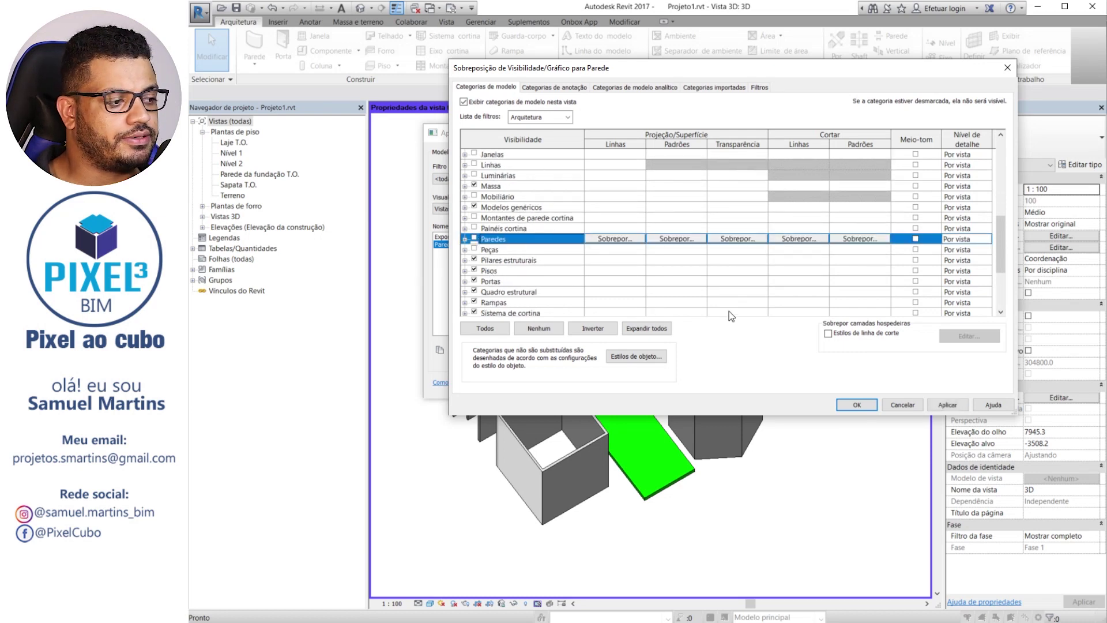
{"action": "left_click", "coordinate": [856, 405]}
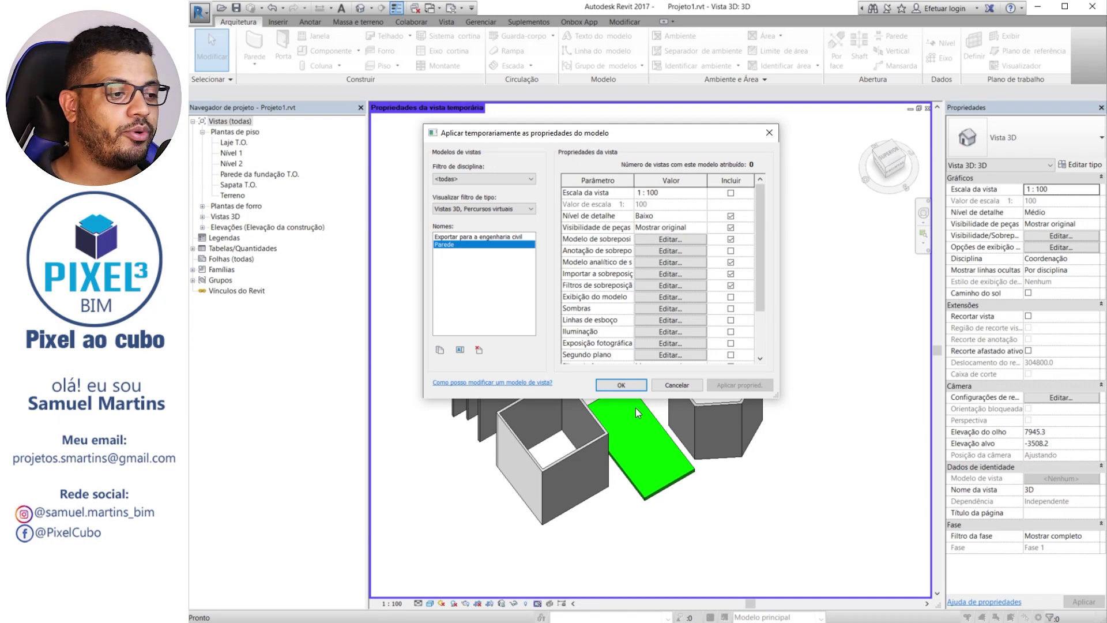
{"action": "left_click", "coordinate": [616, 387]}
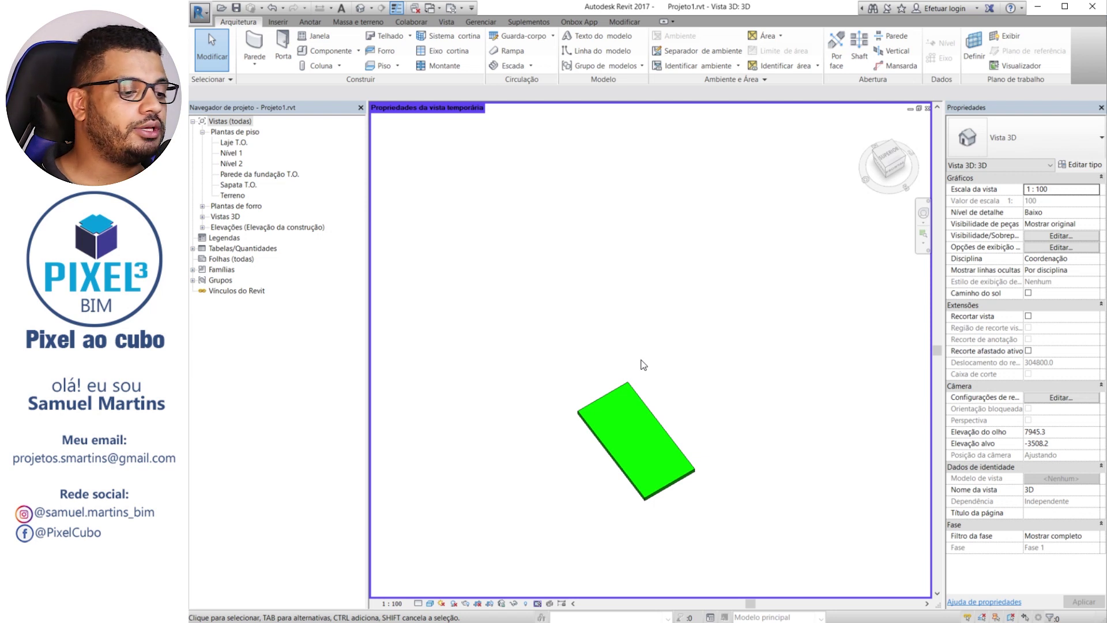
Temporarily apply the Exportar para a engenharia civil view template to the 3D view in place of Parede
{"action": "left_click", "coordinate": [537, 603]}
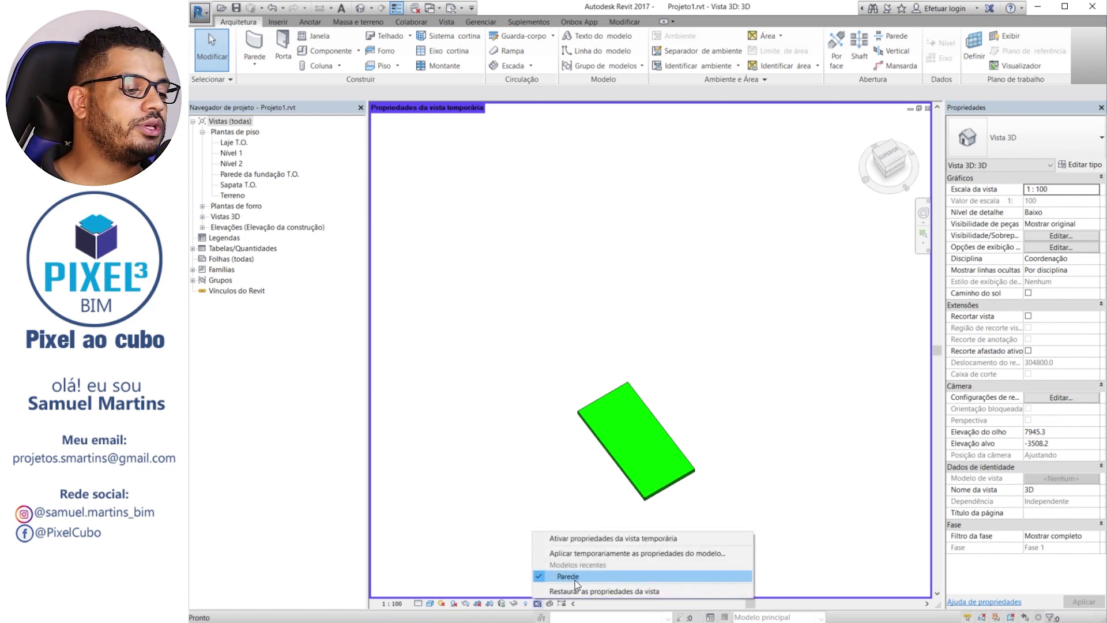
{"action": "left_click", "coordinate": [578, 554]}
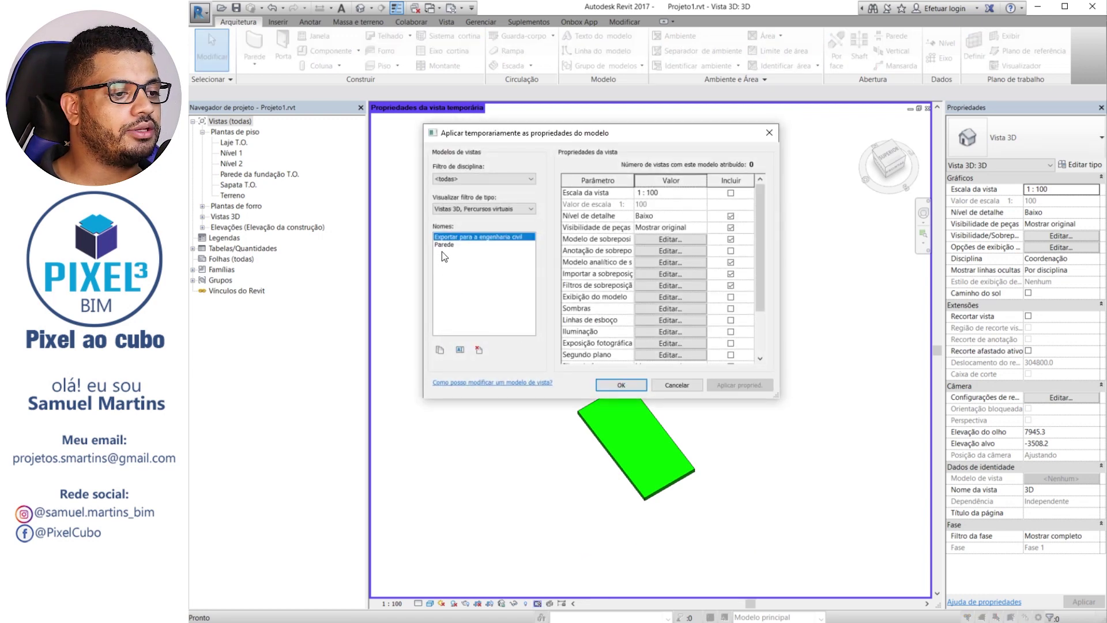
{"action": "left_click", "coordinate": [469, 244]}
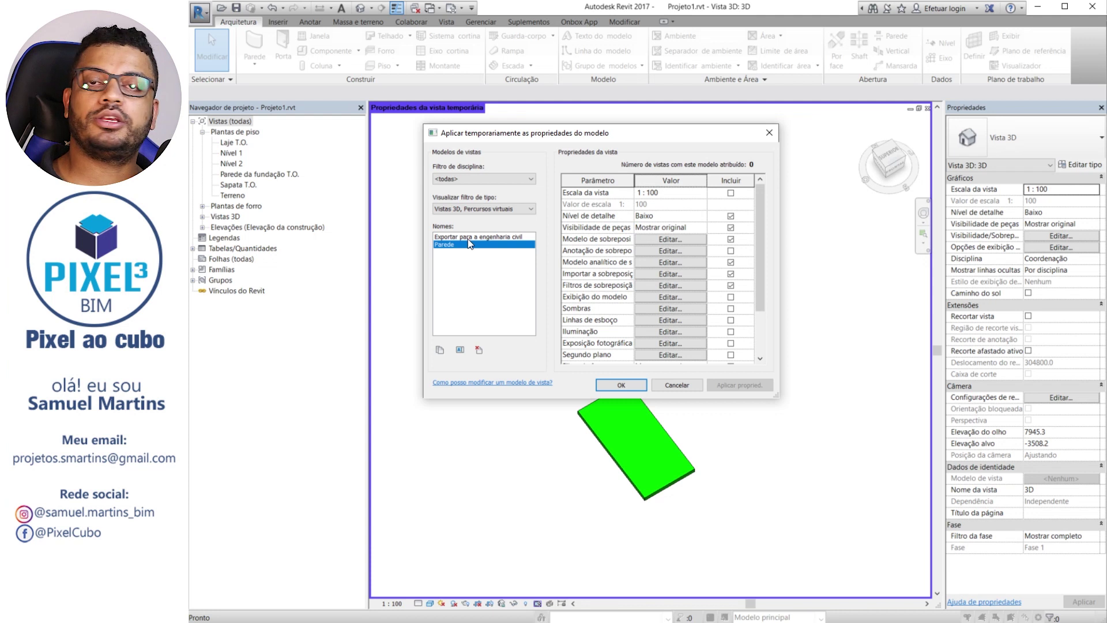
{"action": "key", "text": "Up"}
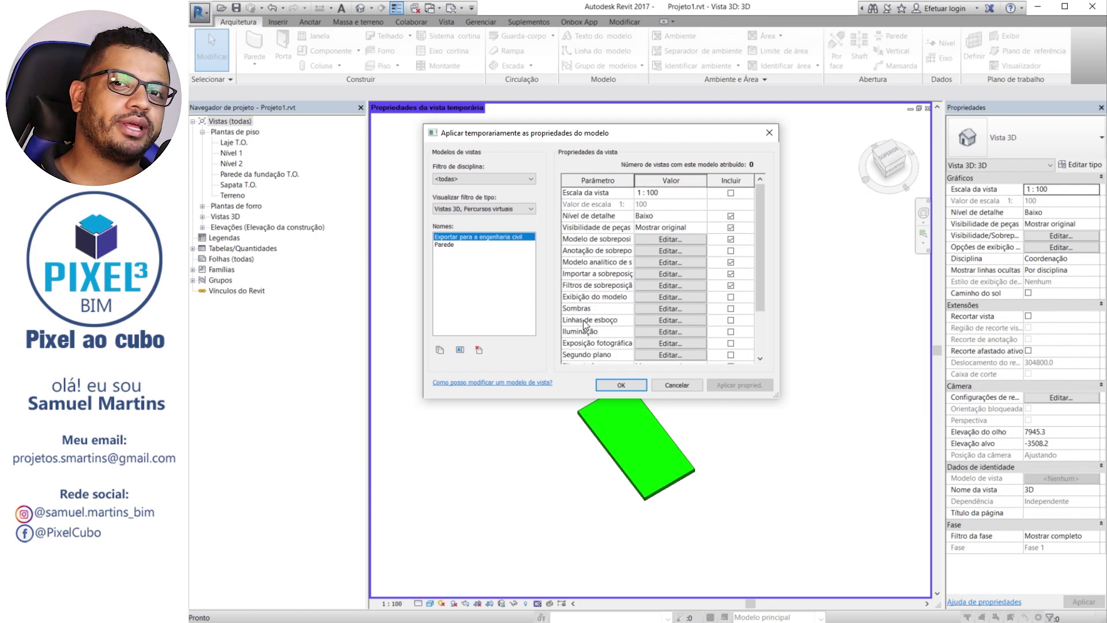
{"action": "left_click", "coordinate": [621, 384]}
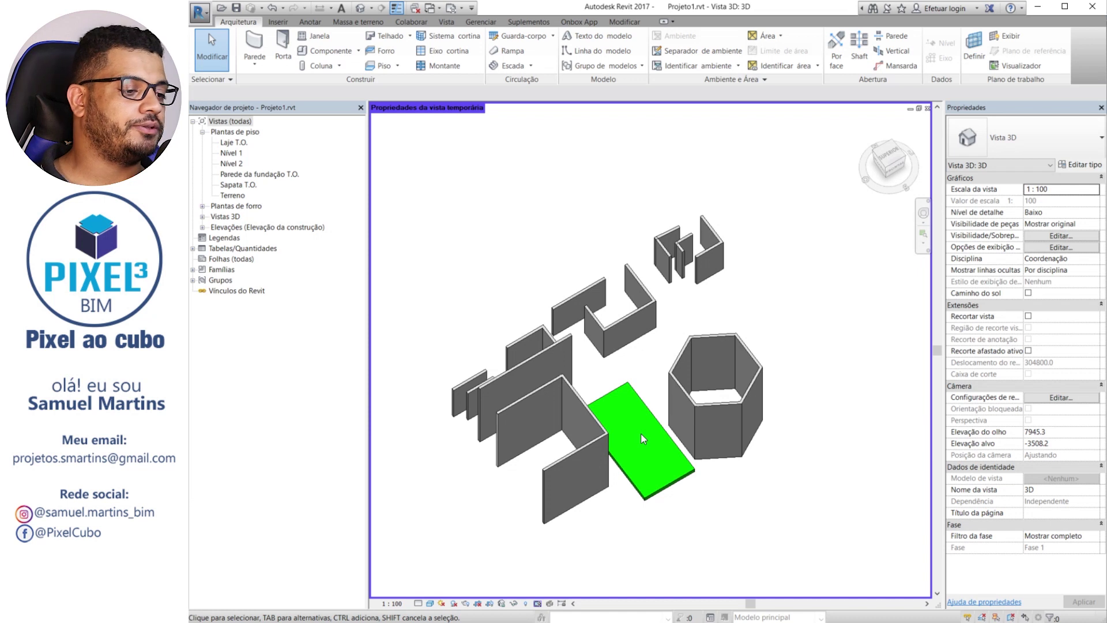
Switch between the recent templates Parede and Exportar para a engenharia civil, and restore the view properties
{"action": "left_click", "coordinate": [537, 602]}
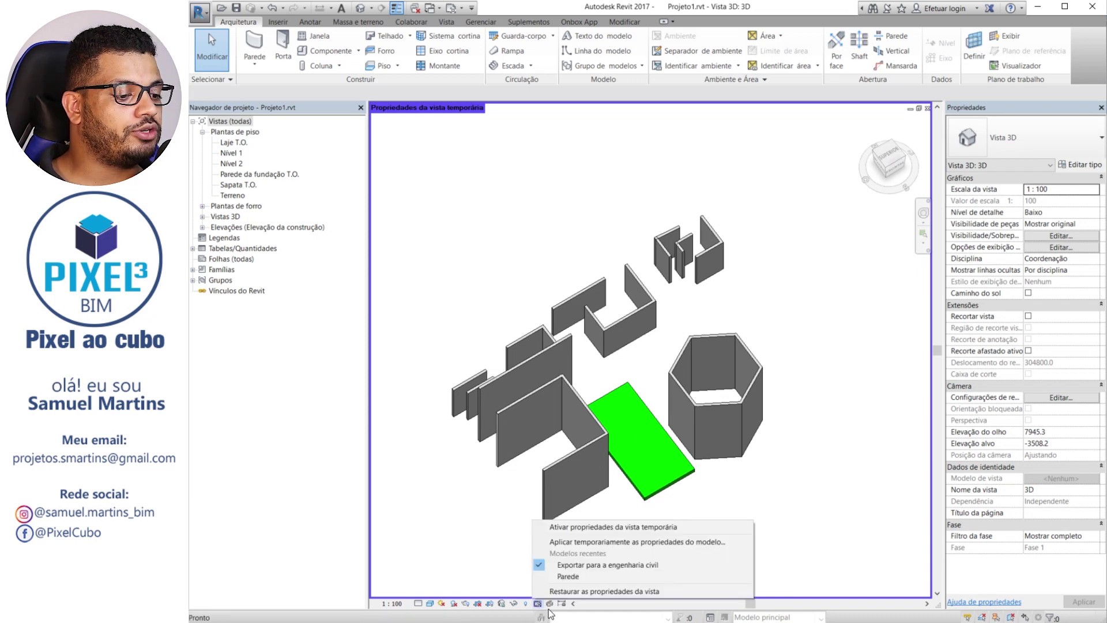
{"action": "left_click", "coordinate": [563, 575]}
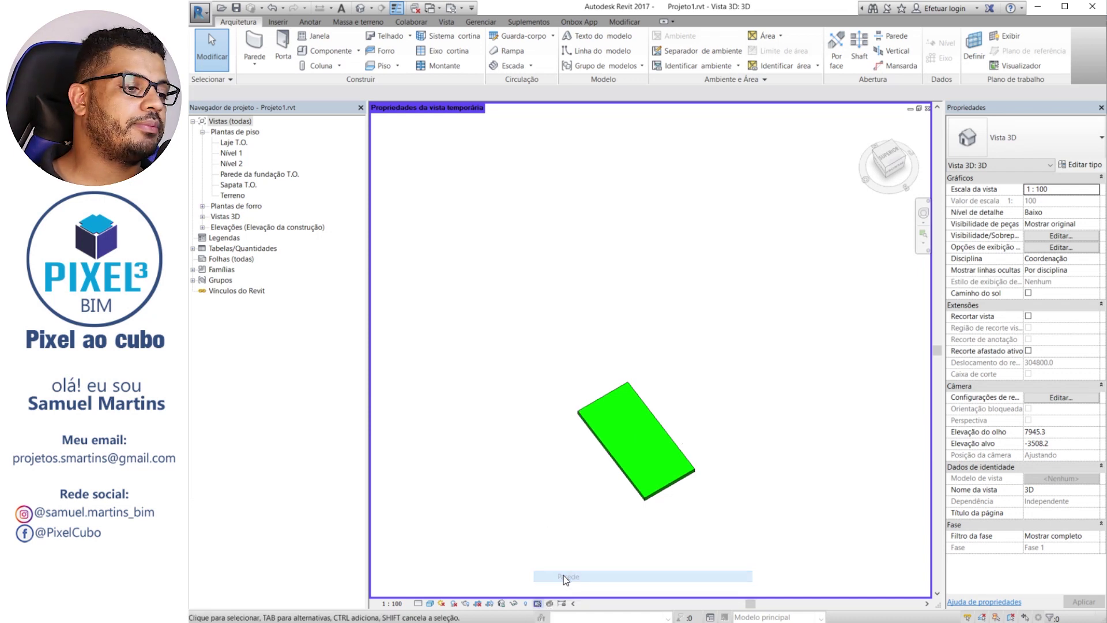
{"action": "left_click", "coordinate": [537, 603]}
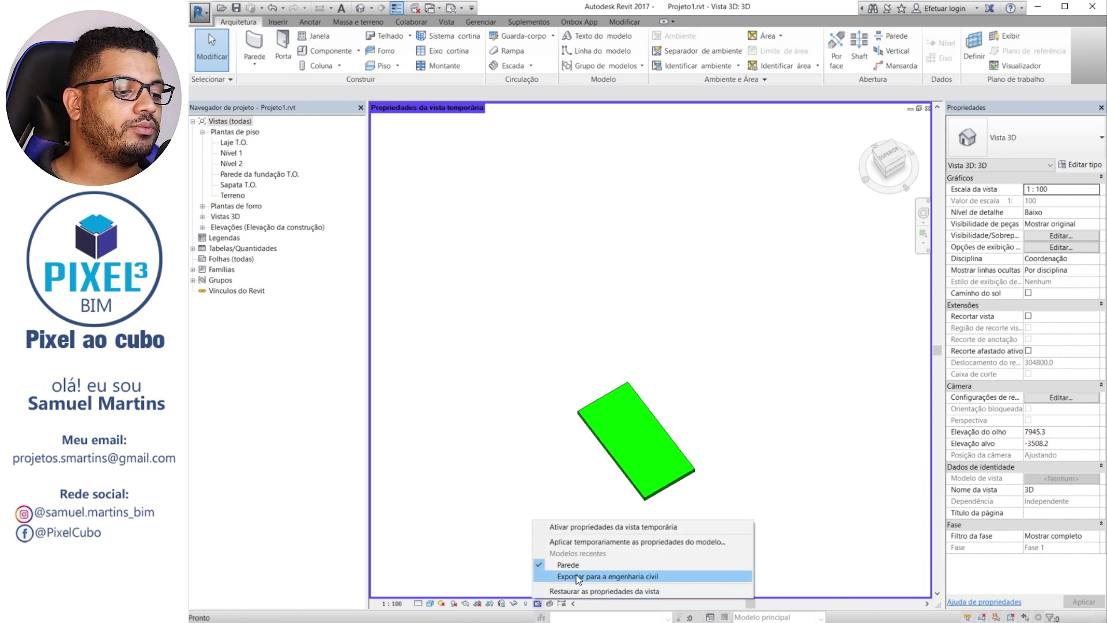
{"action": "left_click", "coordinate": [576, 574]}
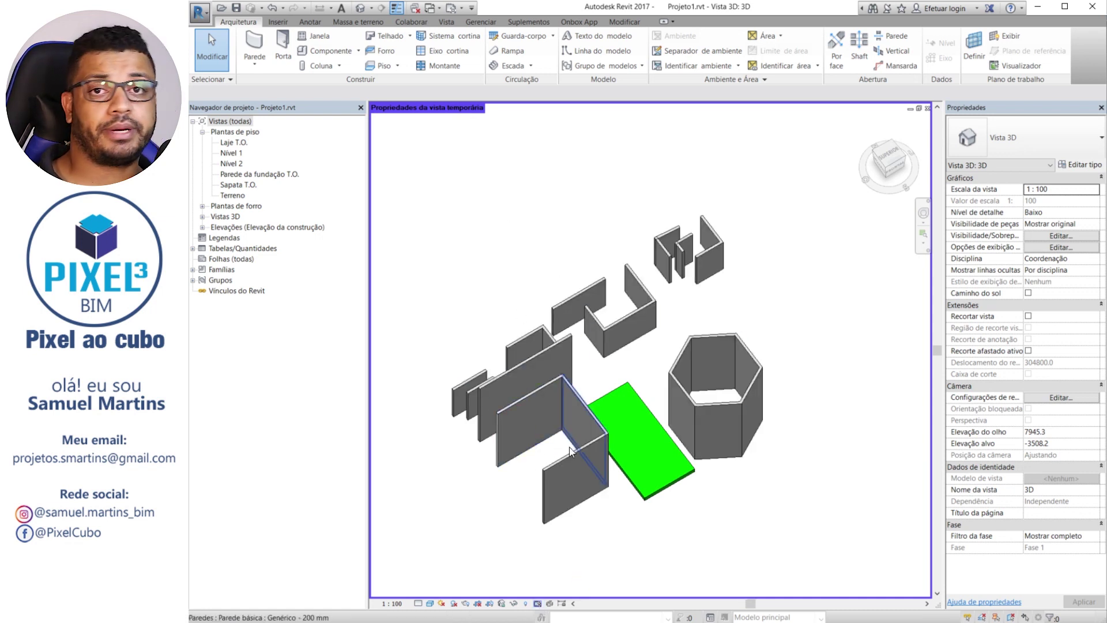
{"action": "left_click", "coordinate": [538, 604]}
{"action": "left_click", "coordinate": [593, 590]}
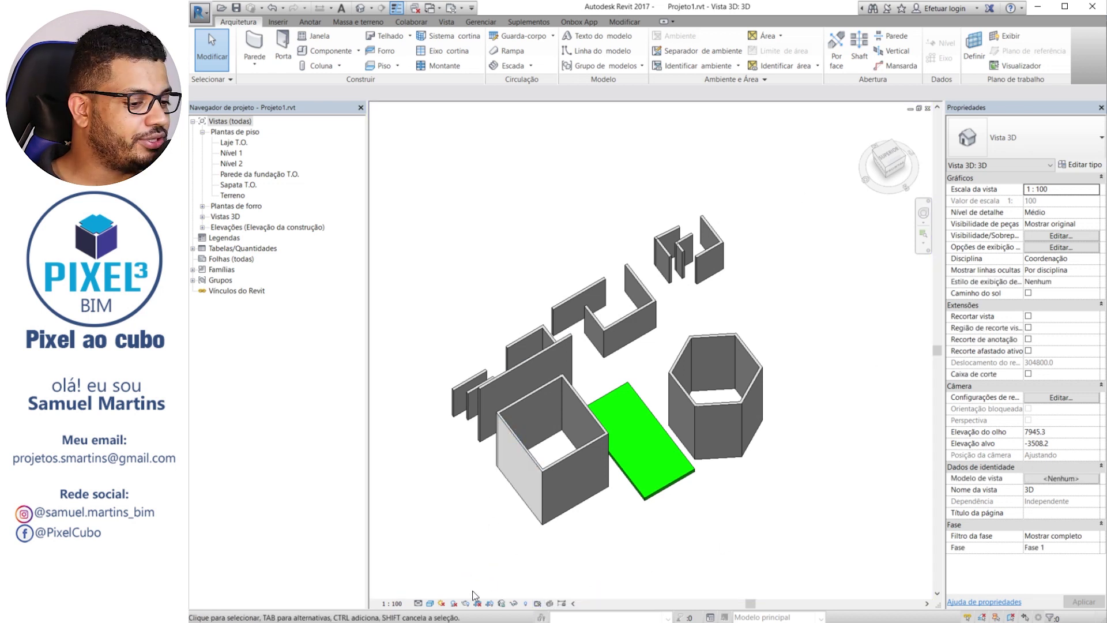
Temporarily reapply the recent Parede template, switch to Exportar para a engenharia civil, and restore the view properties again
{"action": "left_click", "coordinate": [538, 604]}
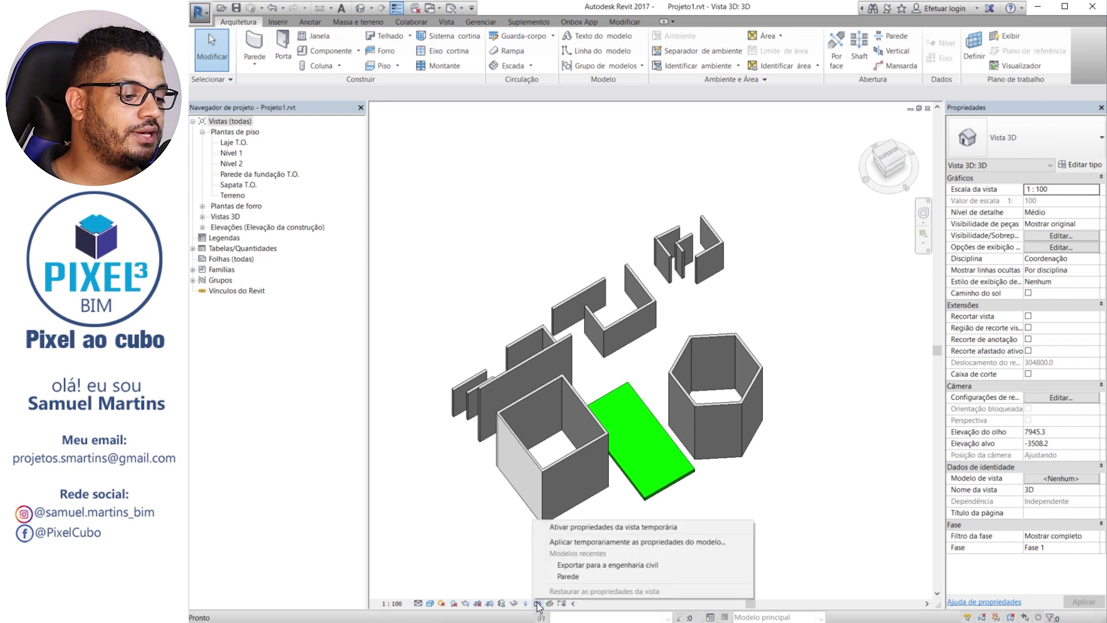
{"action": "left_click", "coordinate": [569, 576]}
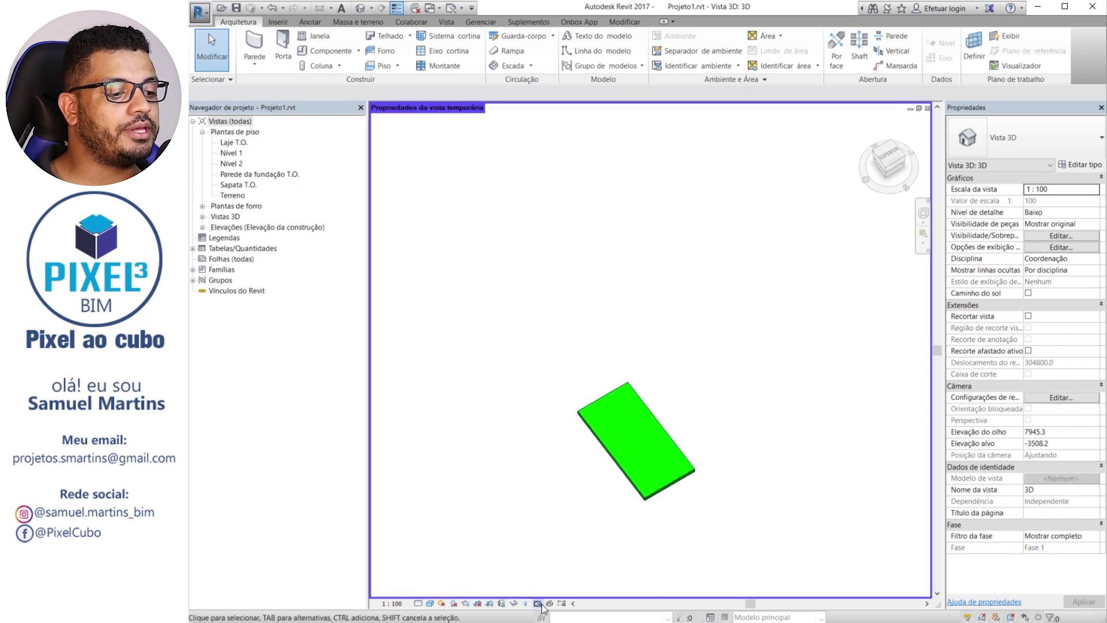
{"action": "left_click", "coordinate": [538, 604]}
{"action": "left_click", "coordinate": [569, 576]}
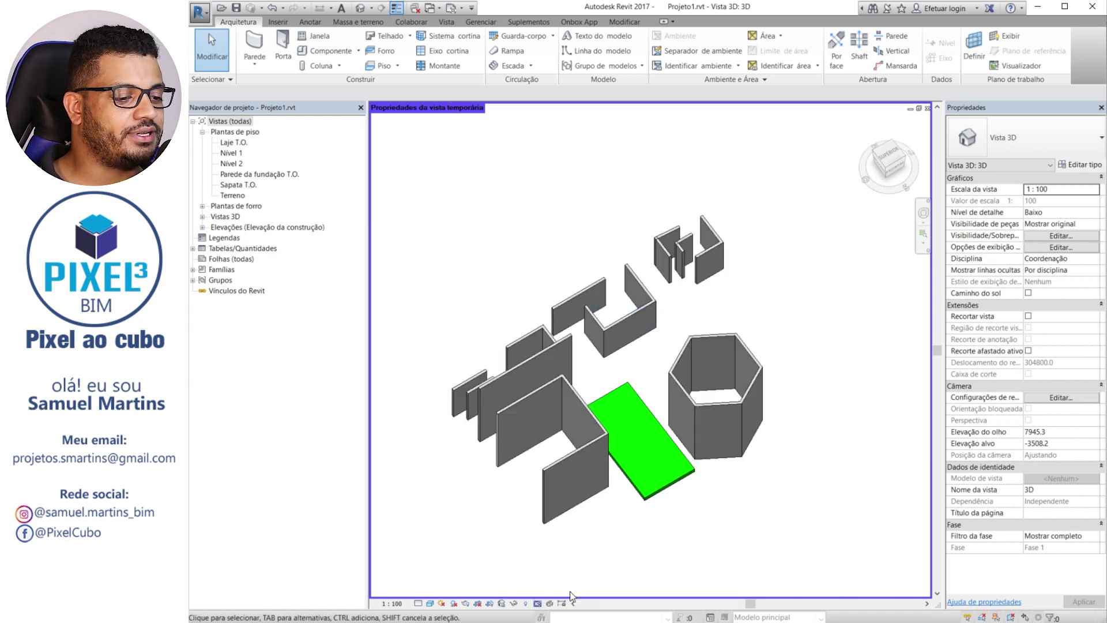
{"action": "left_click", "coordinate": [538, 604]}
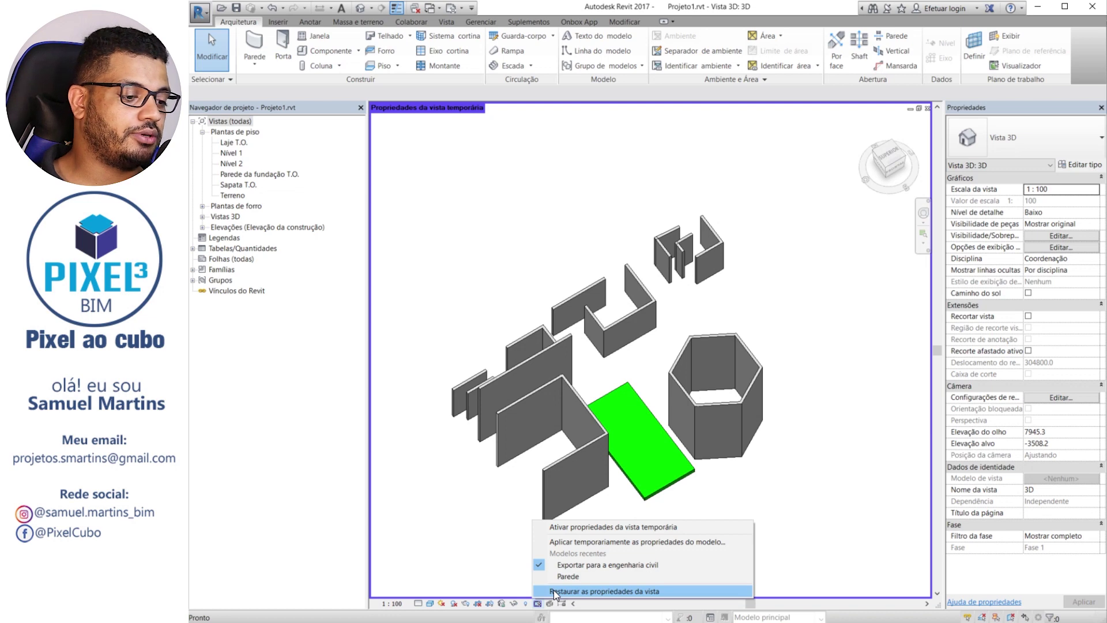
{"action": "left_click", "coordinate": [554, 590]}
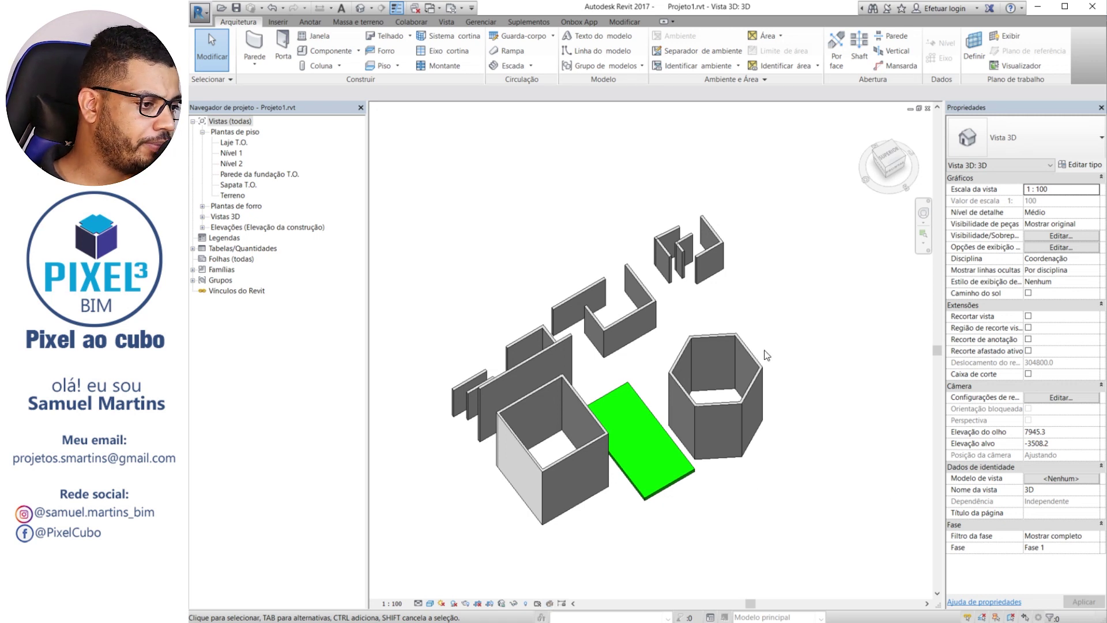
Displace the hexagonal enclosure's front-right wall by about 2673 in X, -3088 in Y and 6420 in Z
{"action": "scroll", "coordinate": [737, 364], "scroll_direction": "up", "scroll_amount": 3}
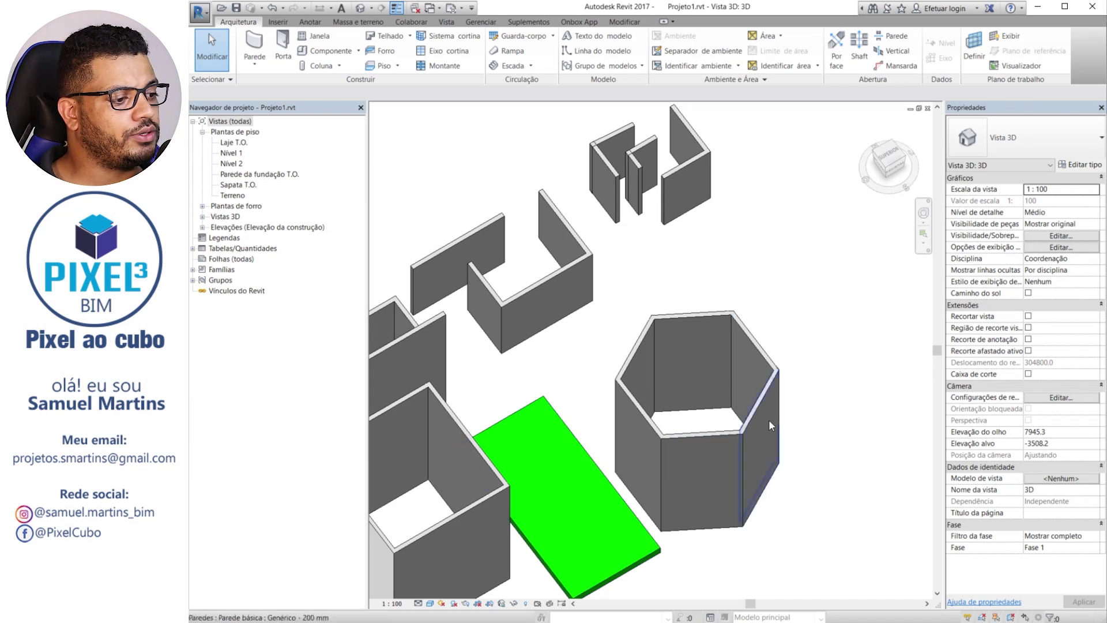
{"action": "left_click", "coordinate": [765, 396]}
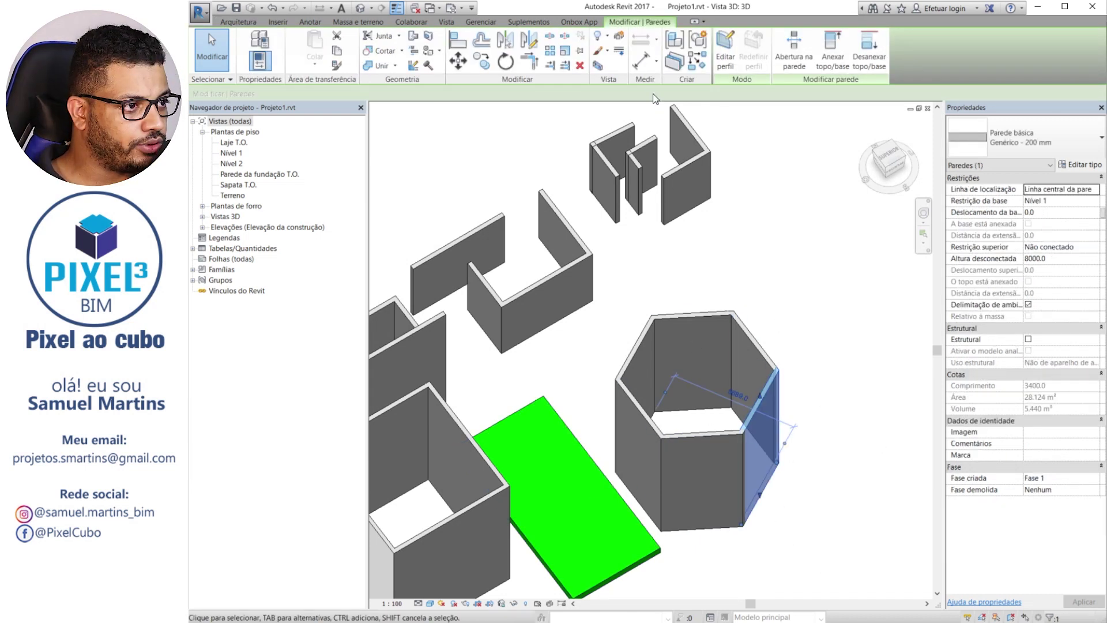
{"action": "left_click", "coordinate": [618, 39]}
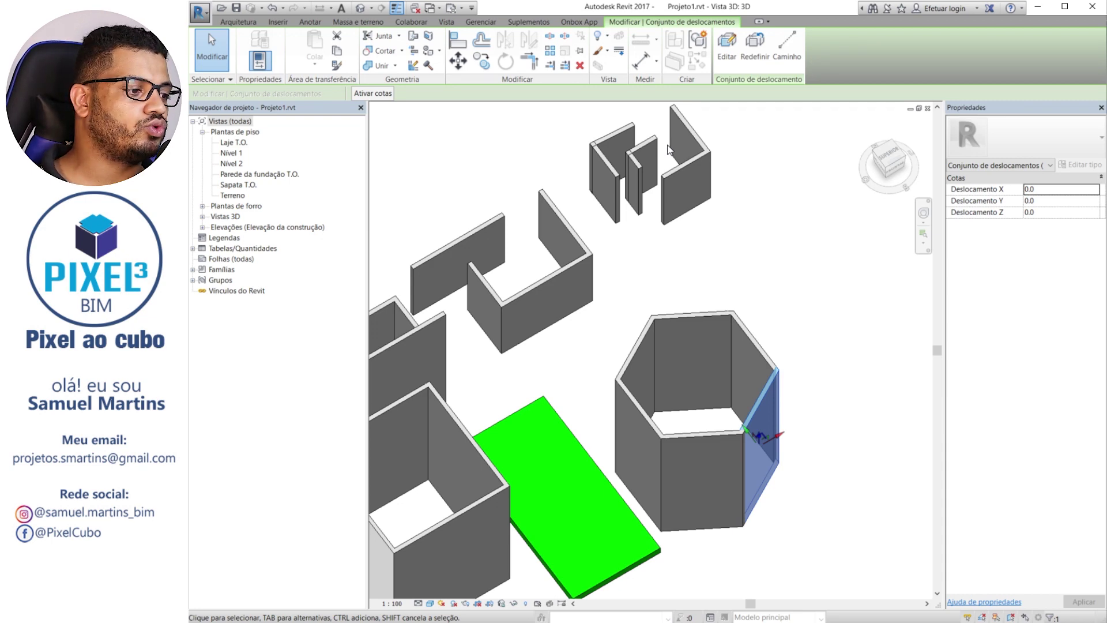
{"action": "middle_click_drag", "start_coordinate": [761, 565], "coordinate": [766, 507], "text": "shift"}
{"action": "scroll", "coordinate": [766, 507], "scroll_direction": "up", "scroll_amount": 5}
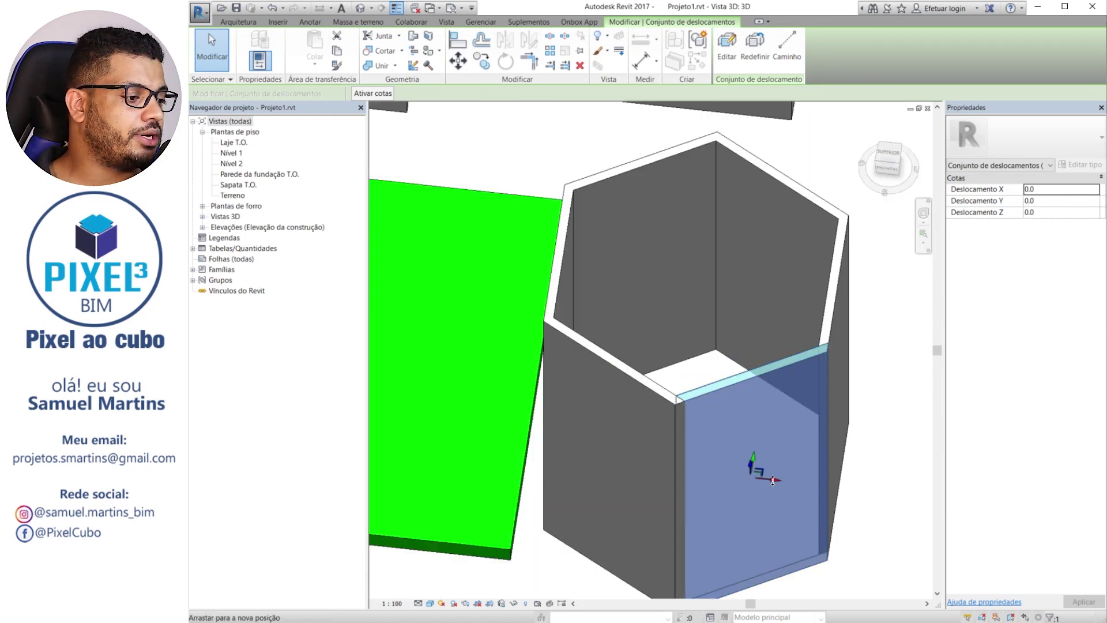
{"action": "left_click_drag", "start_coordinate": [774, 486], "coordinate": [881, 530]}
{"action": "scroll", "coordinate": [864, 511], "scroll_direction": "down", "scroll_amount": 3}
{"action": "middle_click_drag", "start_coordinate": [866, 513], "coordinate": [860, 452], "text": "shift"}
{"action": "left_click_drag", "start_coordinate": [857, 454], "coordinate": [769, 403]}
{"action": "middle_click_drag", "start_coordinate": [768, 403], "coordinate": [693, 444], "text": "shift"}
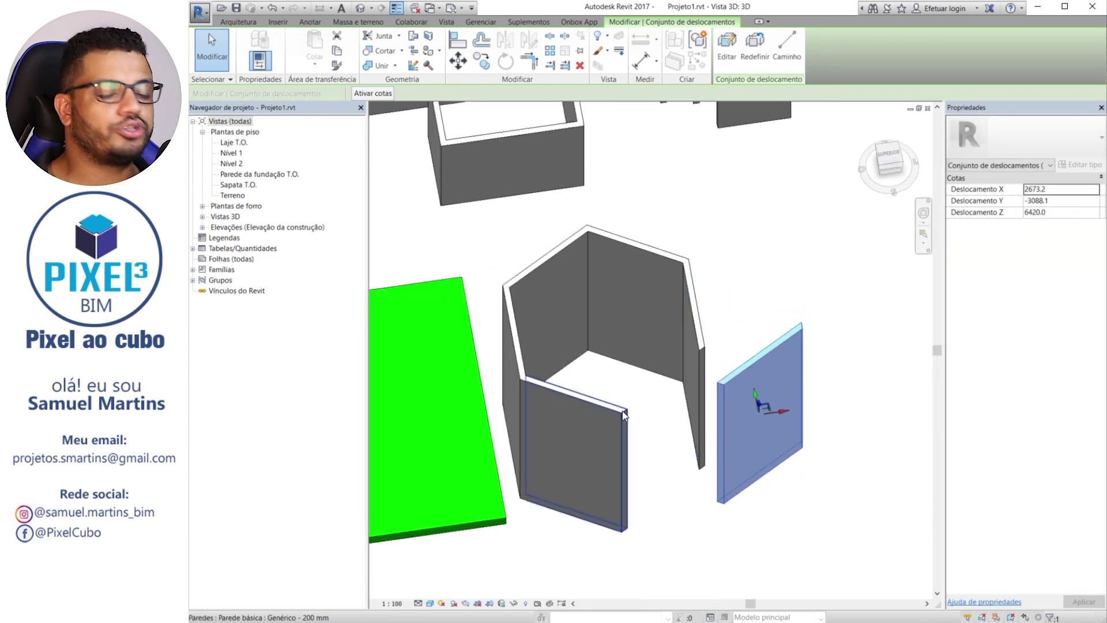
Displace the front wall beside the hexagon's gap outward by about -790 in X and -3285 in Y
{"action": "left_click", "coordinate": [590, 421]}
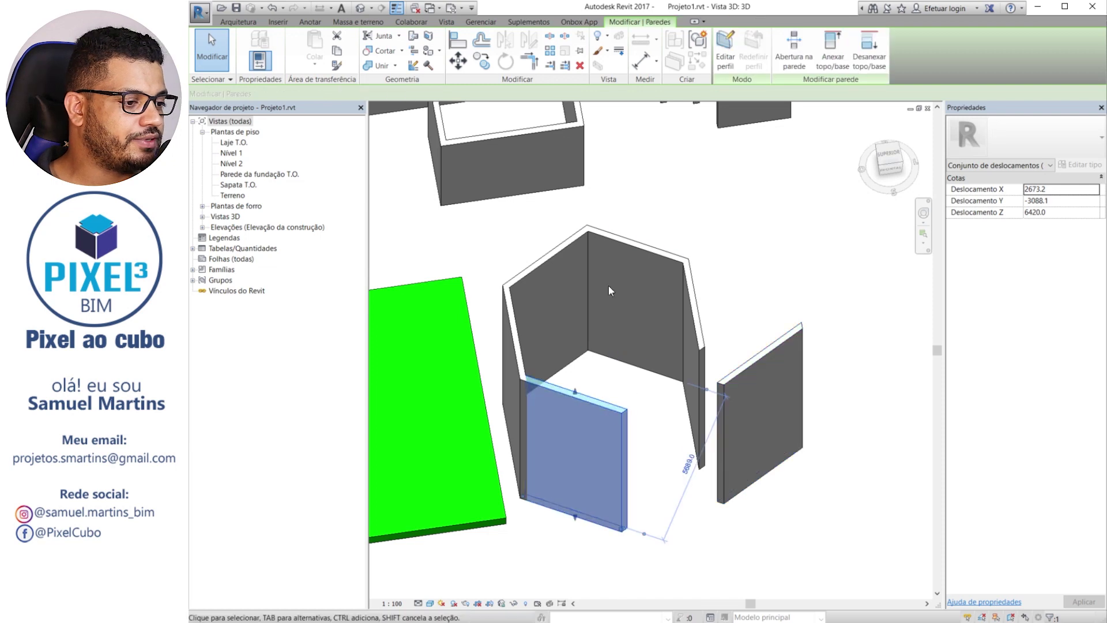
{"action": "left_click", "coordinate": [619, 40]}
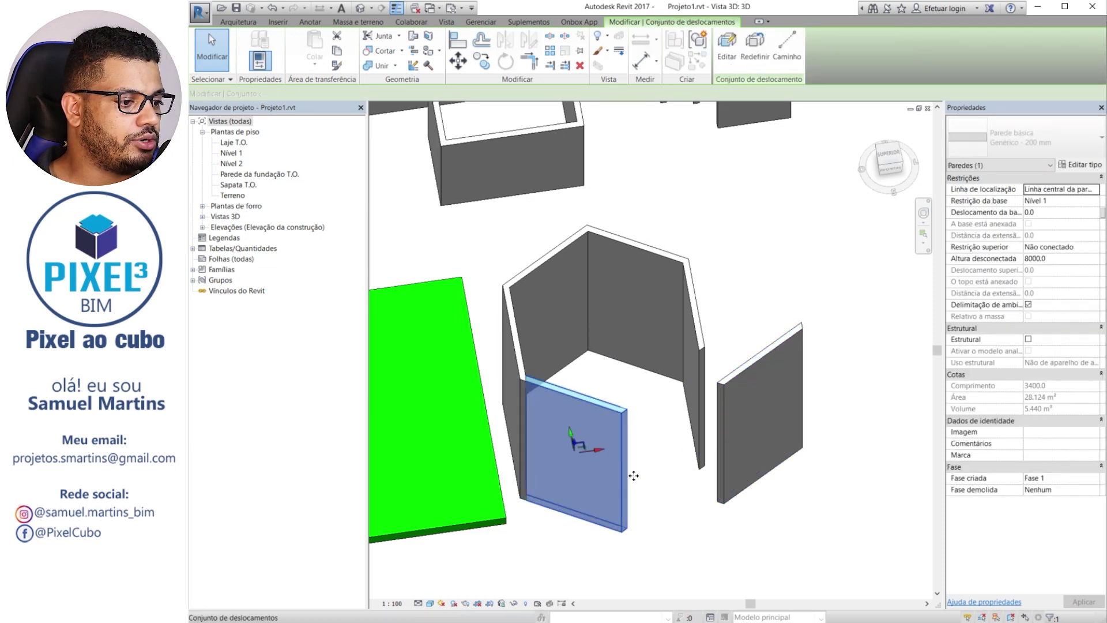
{"action": "middle_click_drag", "start_coordinate": [633, 475], "coordinate": [603, 449], "text": "shift"}
{"action": "scroll", "coordinate": [603, 449], "scroll_direction": "up", "scroll_amount": 2}
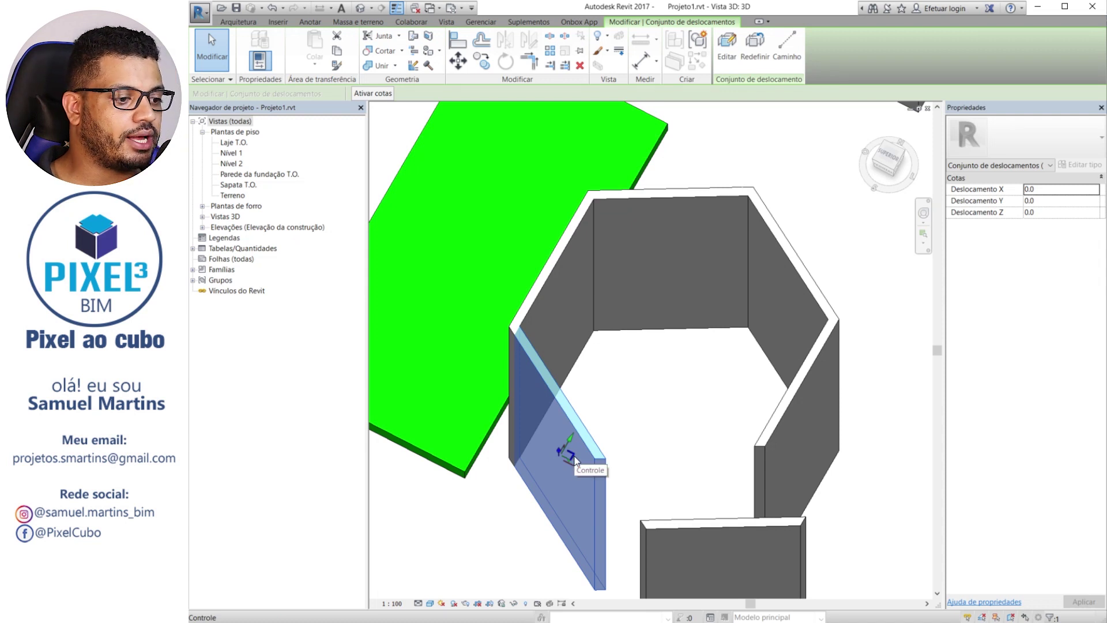
{"action": "left_click_drag", "start_coordinate": [571, 460], "coordinate": [429, 516]}
{"action": "middle_click_drag", "start_coordinate": [583, 511], "coordinate": [581, 539], "text": "shift"}
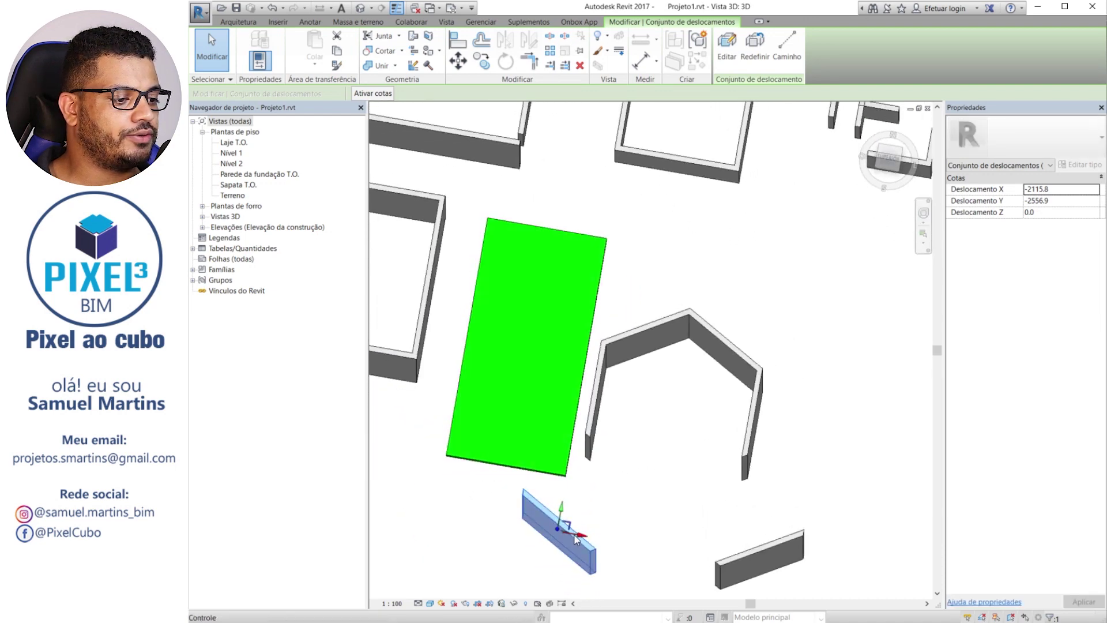
{"action": "mouse_move", "coordinate": [581, 539]}
{"action": "left_mouse_down"}
{"action": "mouse_move", "coordinate": [600, 531]}
{"action": "mouse_move", "coordinate": [586, 548]}
{"action": "mouse_move", "coordinate": [593, 531]}
{"action": "left_mouse_up"}
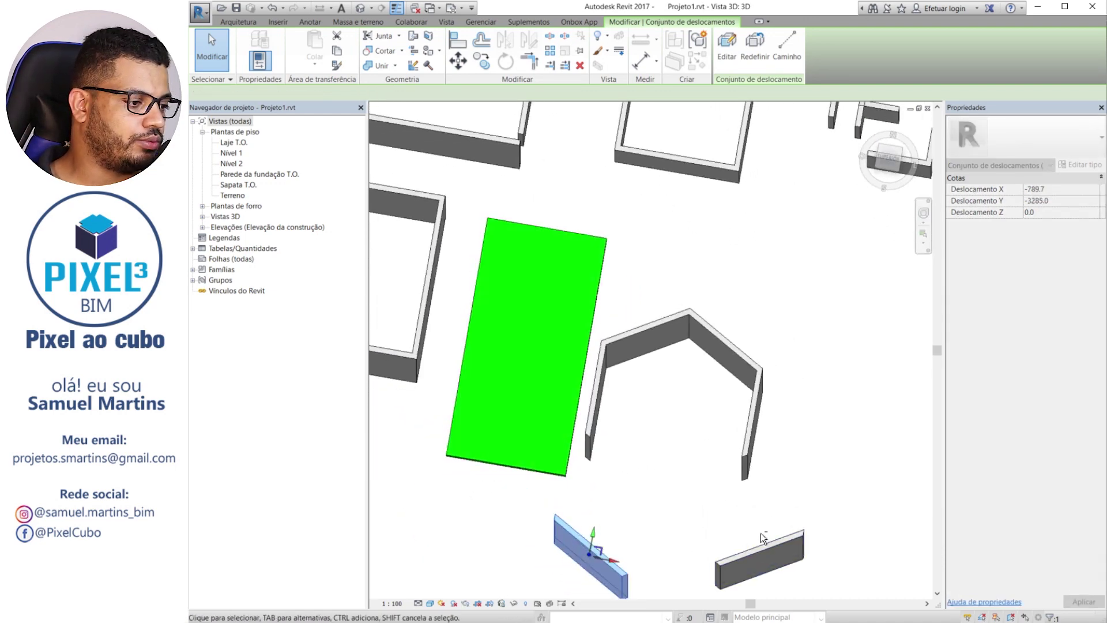
{"action": "middle_click_drag", "start_coordinate": [593, 531], "coordinate": [606, 301], "text": "shift"}
Displace the hexagon's wall on the opposite side of the gap outward by about 3156 in X
{"action": "left_click", "coordinate": [712, 387]}
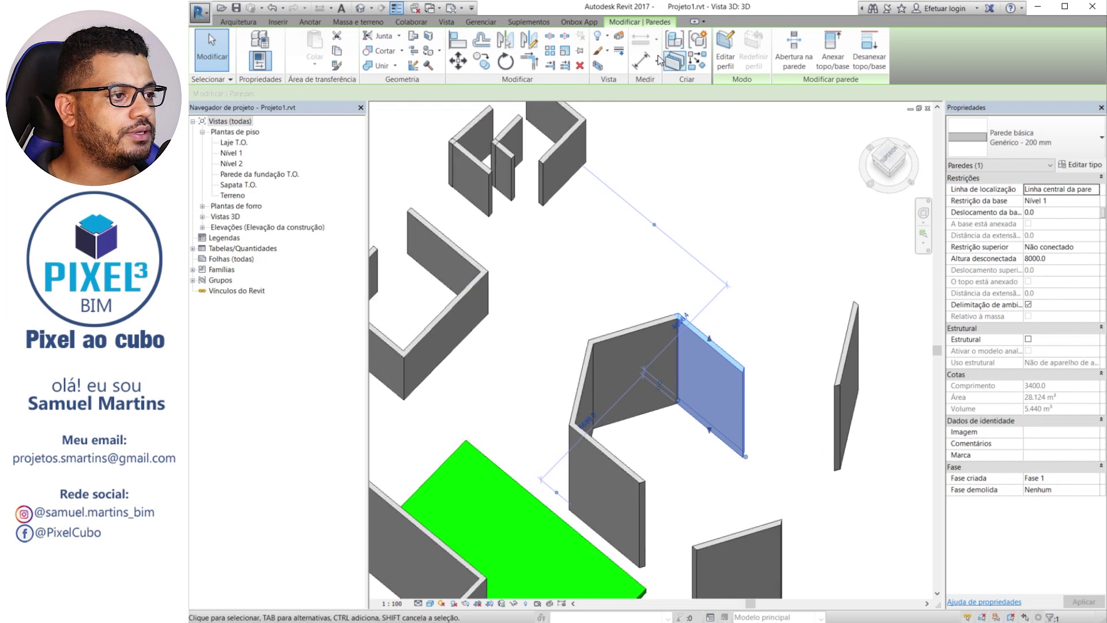
{"action": "key", "text": "Escape"}
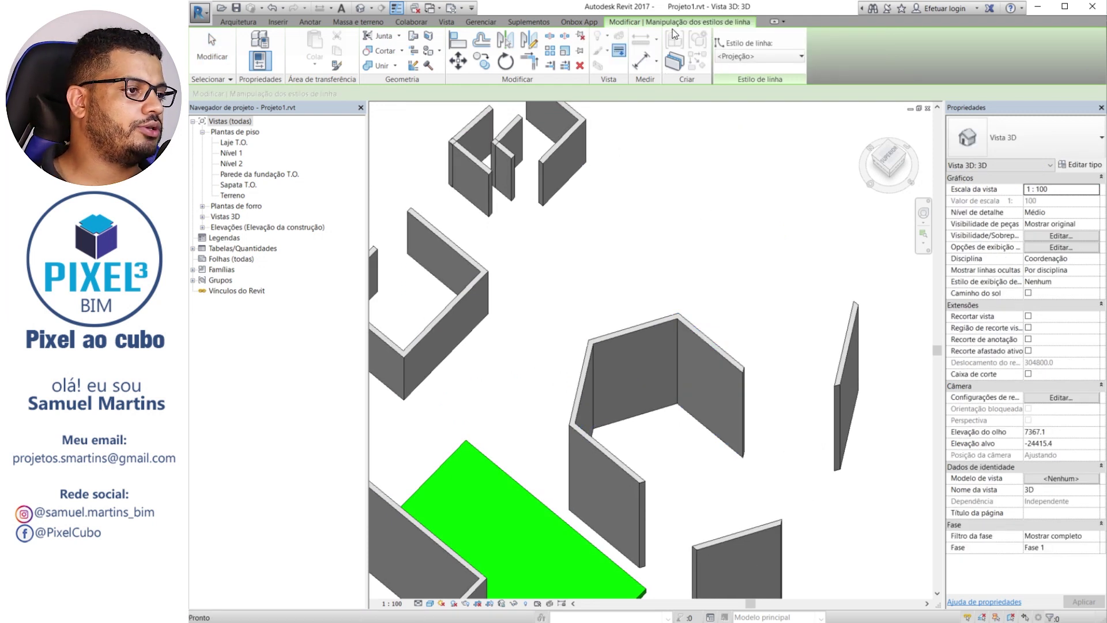
{"action": "key", "text": "ctrl+Left"}
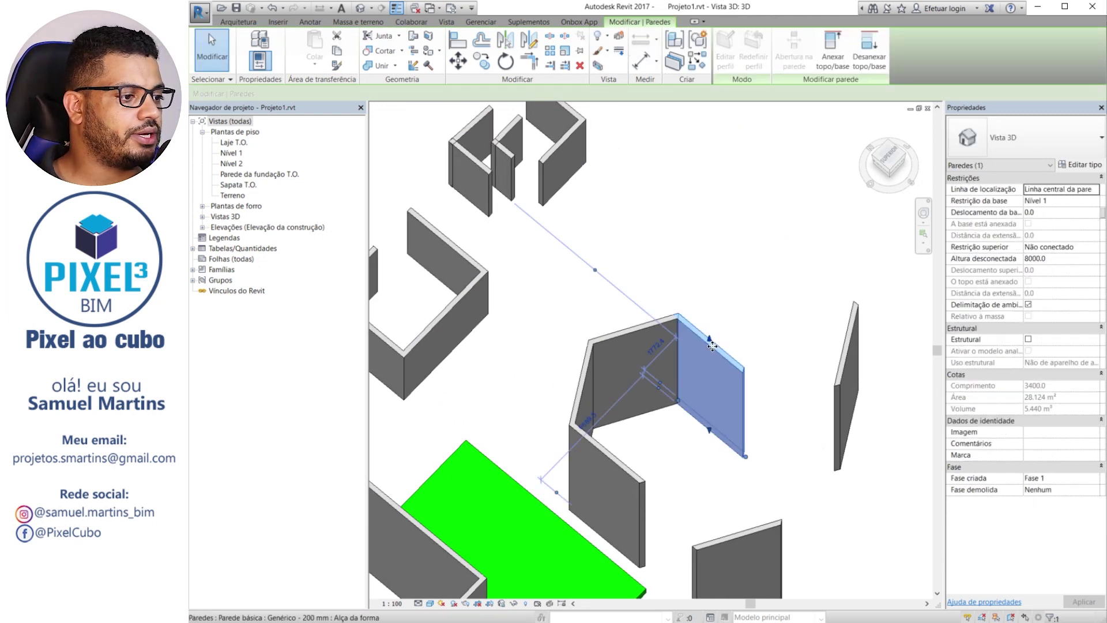
{"action": "left_click", "coordinate": [618, 39]}
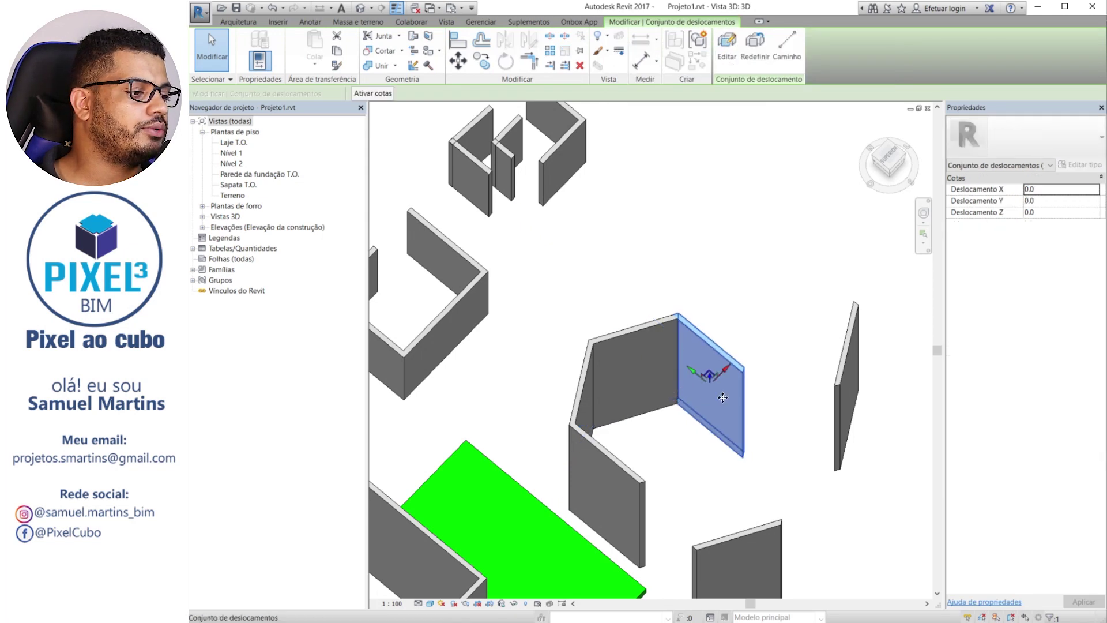
{"action": "left_click_drag", "start_coordinate": [735, 358], "coordinate": [801, 288]}
{"action": "scroll", "coordinate": [790, 391], "scroll_direction": "down", "scroll_amount": 2}
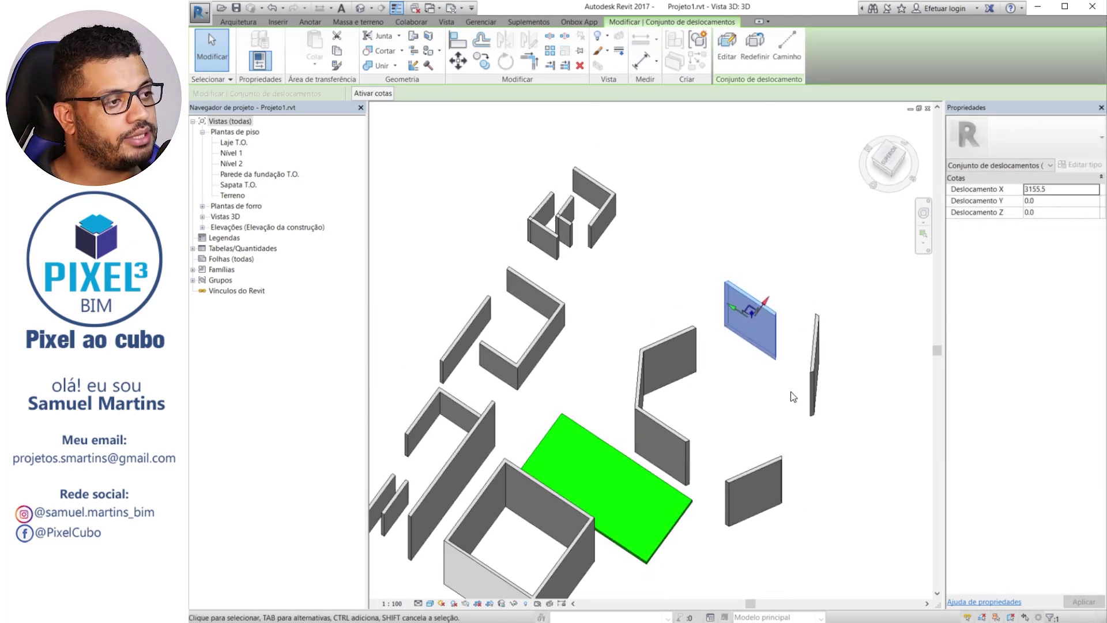
{"action": "scroll", "coordinate": [730, 415], "scroll_direction": "up", "scroll_amount": 1}
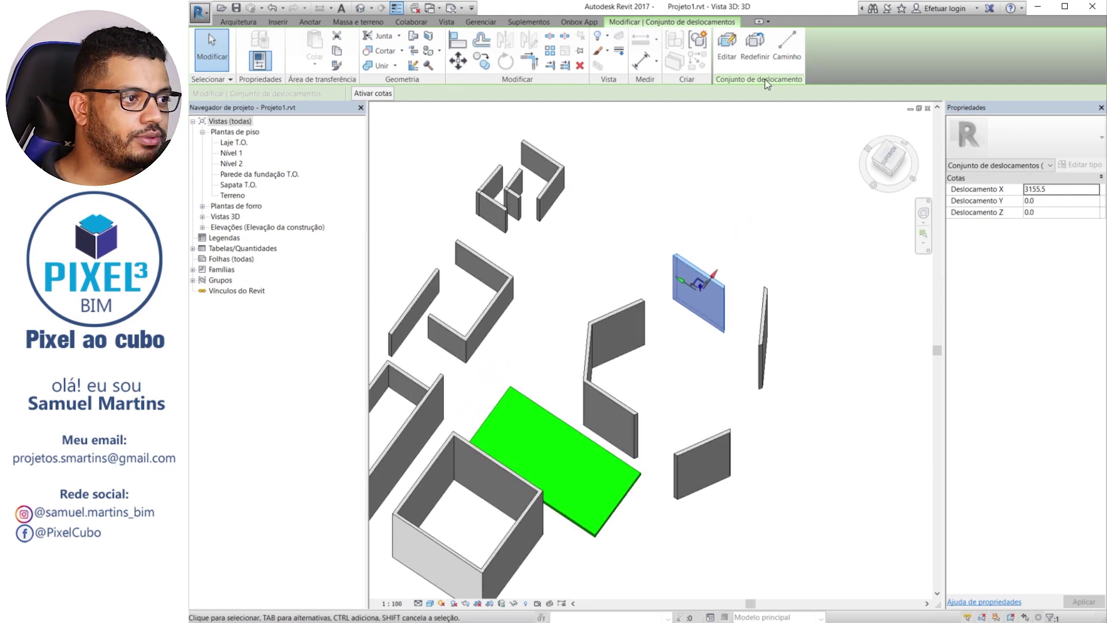
Add displacement paths at the corners of the hexagon's three displaced walls
{"action": "left_click", "coordinate": [795, 53]}
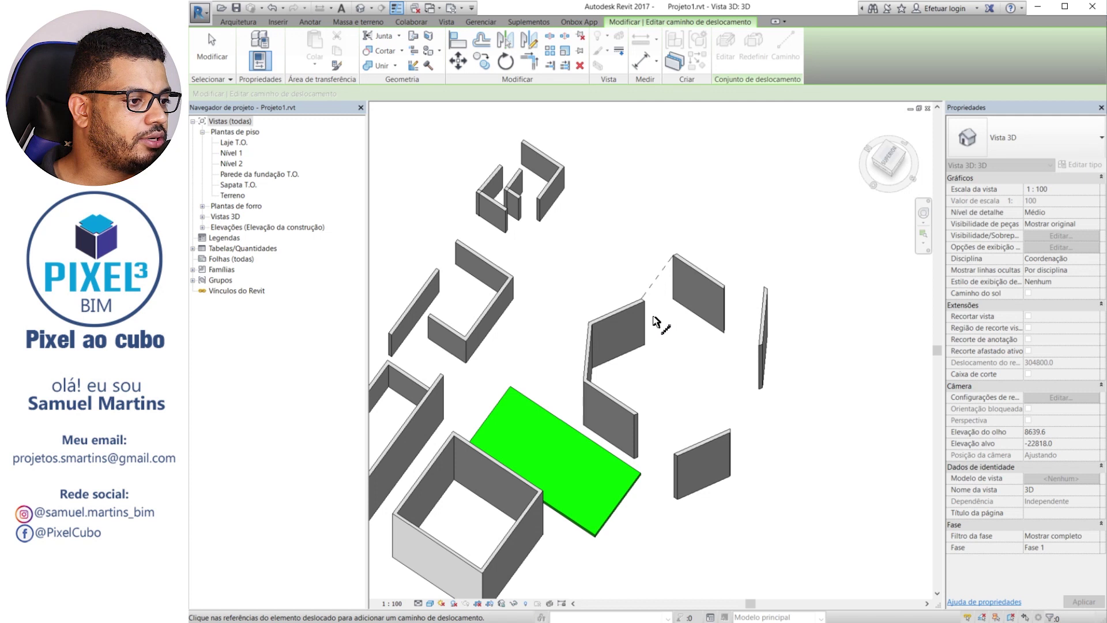
{"action": "left_click", "coordinate": [670, 300]}
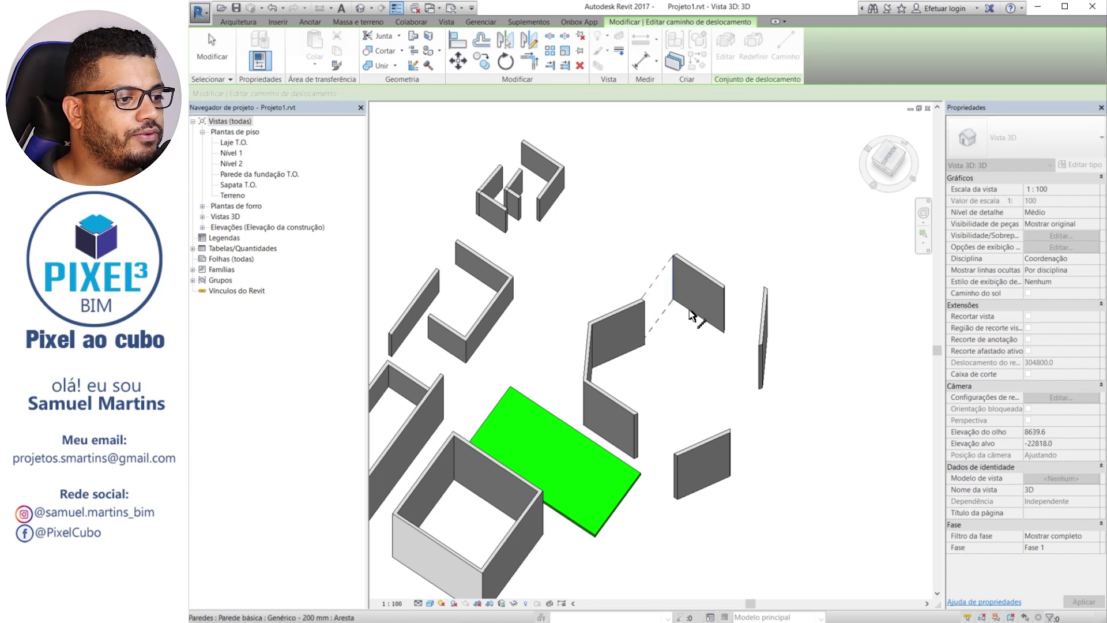
{"action": "left_click", "coordinate": [724, 291]}
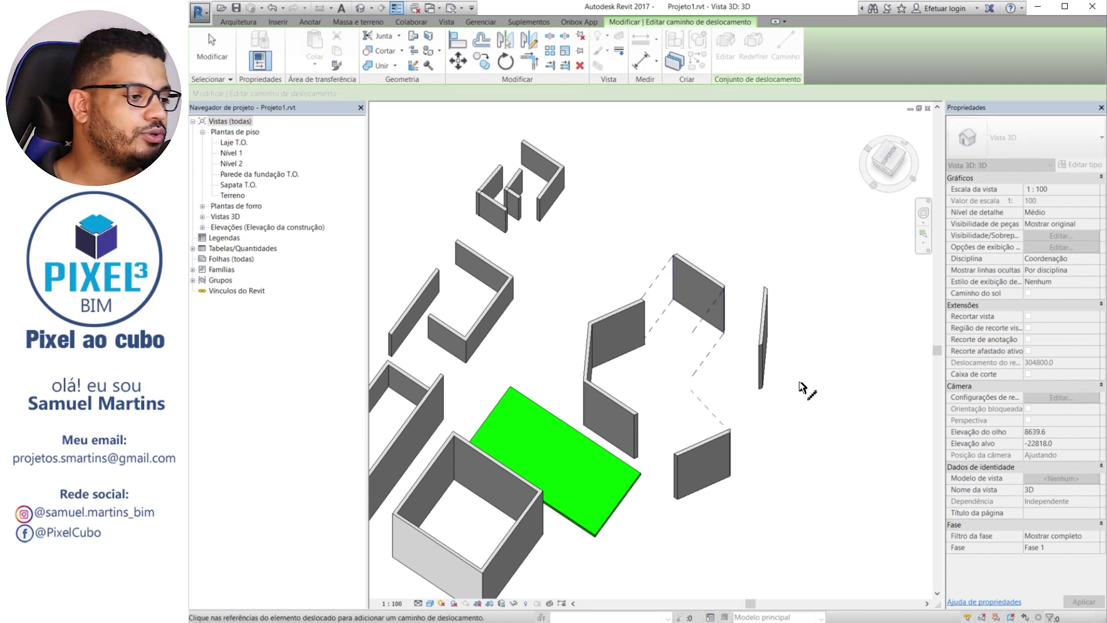
{"action": "left_click", "coordinate": [766, 288]}
{"action": "mouse_move", "coordinate": [770, 326]}
{"action": "middle_mouse_down", "text": "shift"}
{"action": "mouse_move", "coordinate": [829, 404]}
{"action": "mouse_move", "coordinate": [783, 318]}
{"action": "middle_mouse_up", "text": "shift"}
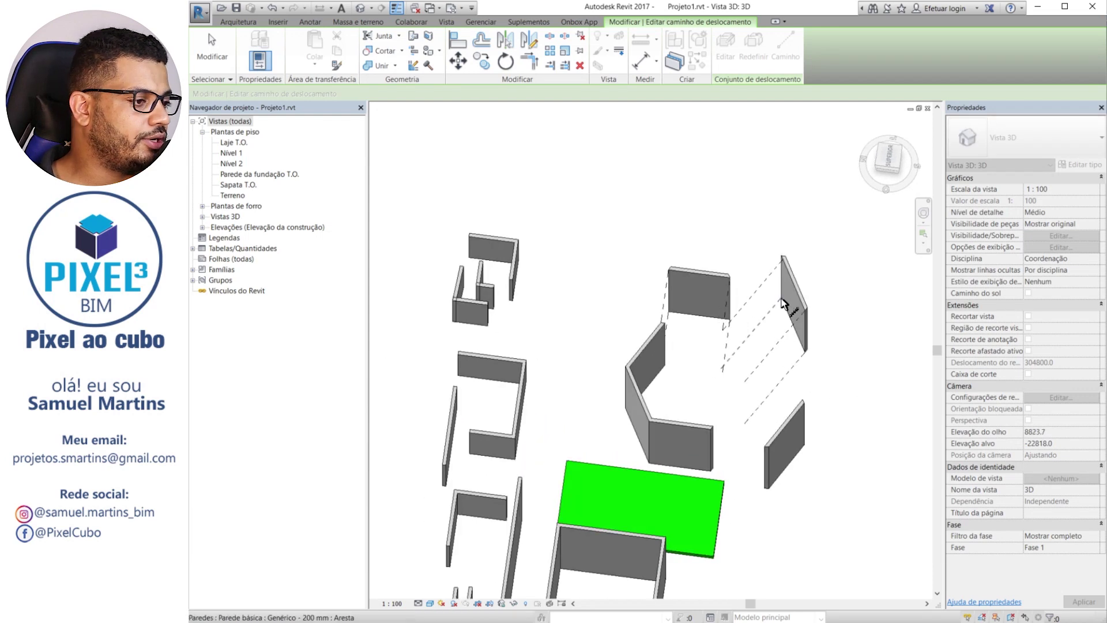
{"action": "left_click", "coordinate": [801, 406]}
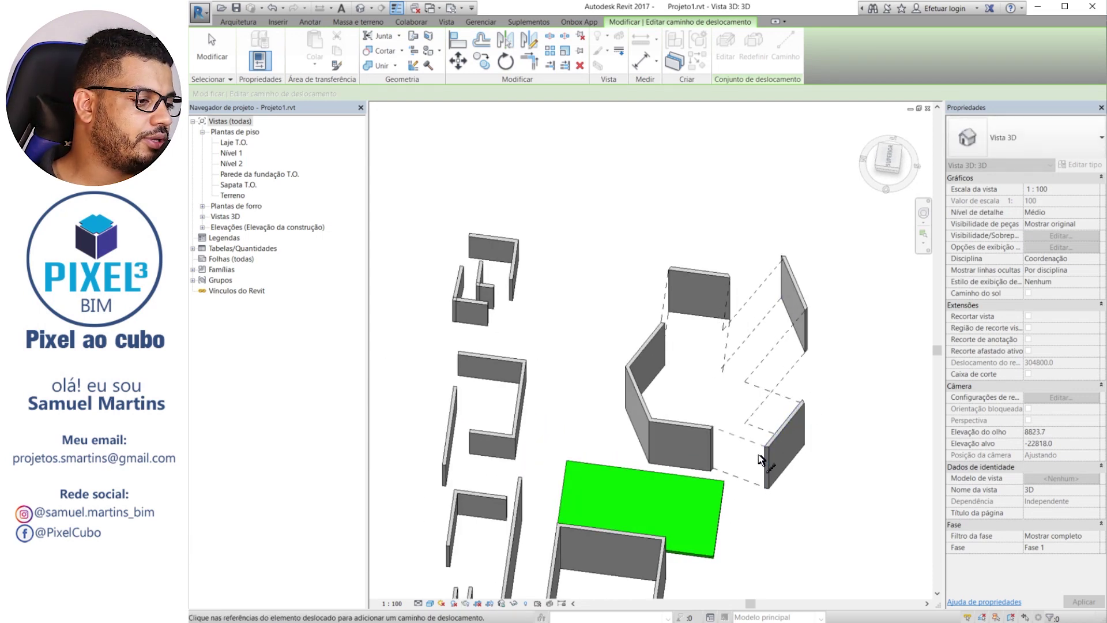
{"action": "scroll", "coordinate": [806, 441], "scroll_direction": "down", "scroll_amount": 3}
{"action": "middle_click_drag", "start_coordinate": [806, 441], "coordinate": [672, 354], "text": "shift"}
{"action": "scroll", "coordinate": [672, 354], "scroll_direction": "up", "scroll_amount": 3}
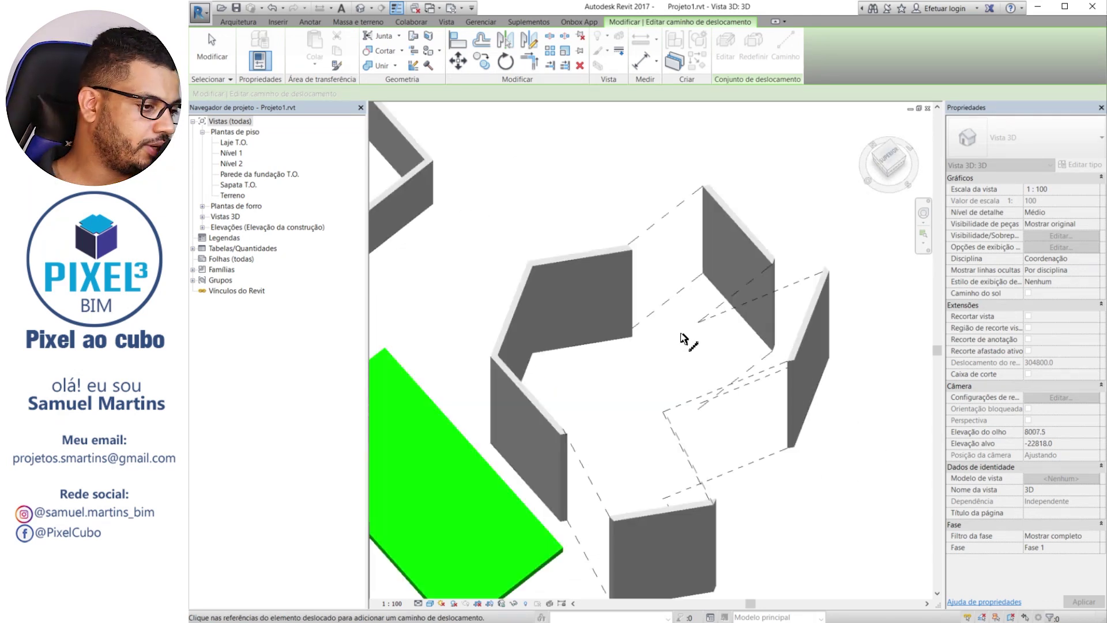
{"action": "middle_click_drag", "start_coordinate": [707, 425], "coordinate": [802, 507], "text": "shift"}
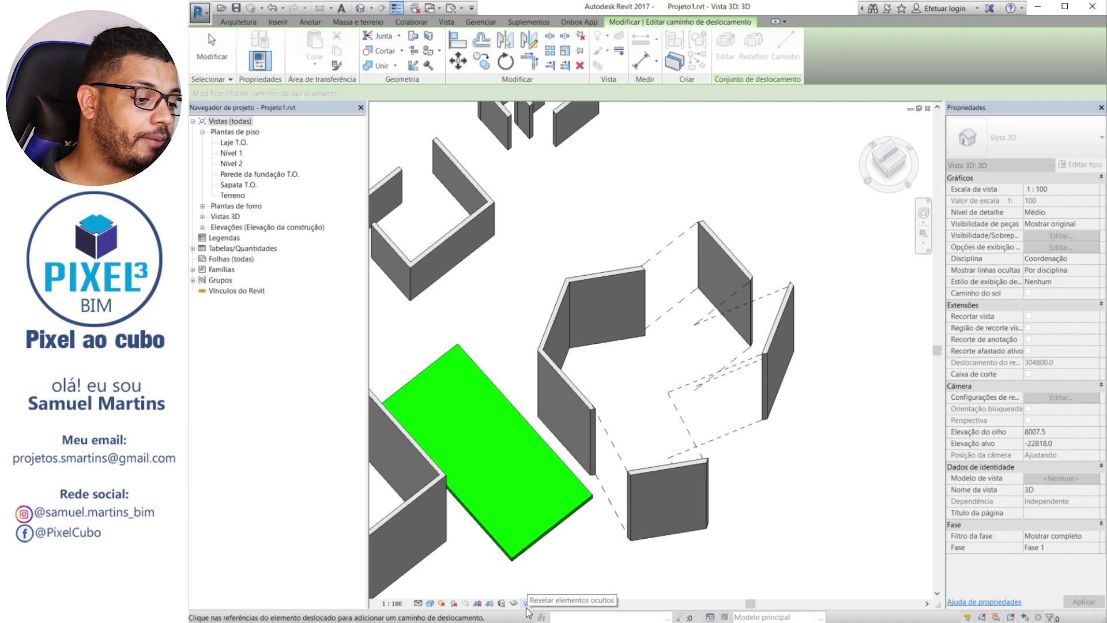
Highlight the view's displacement sets, examine the displaced walls and their paths from several angles, and turn the highlighting off
{"action": "left_click", "coordinate": [547, 603]}
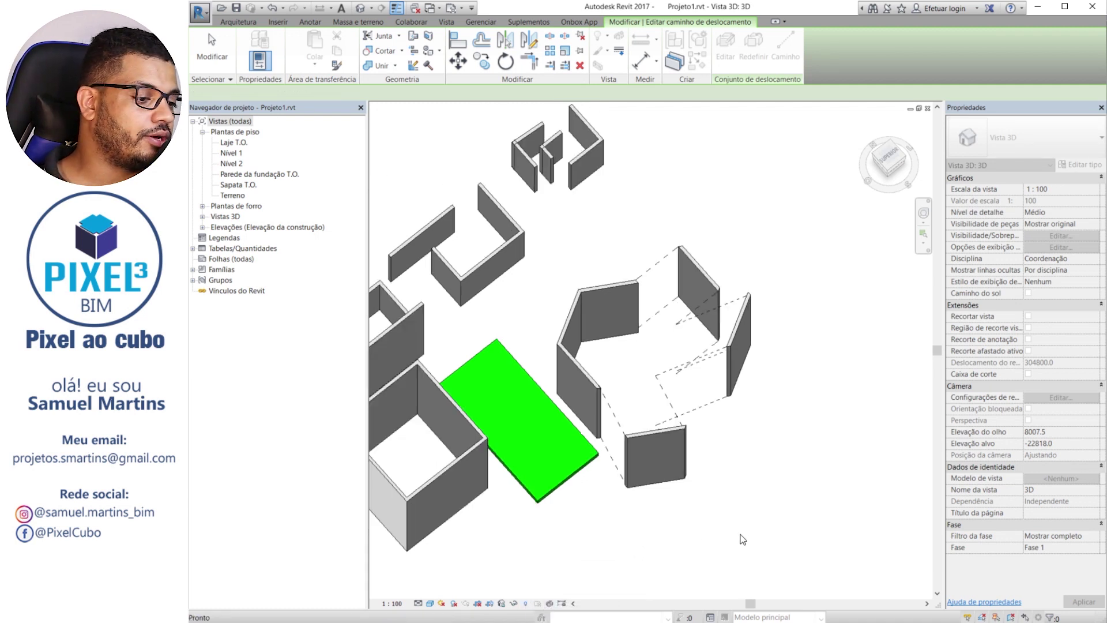
{"action": "left_click", "coordinate": [551, 603]}
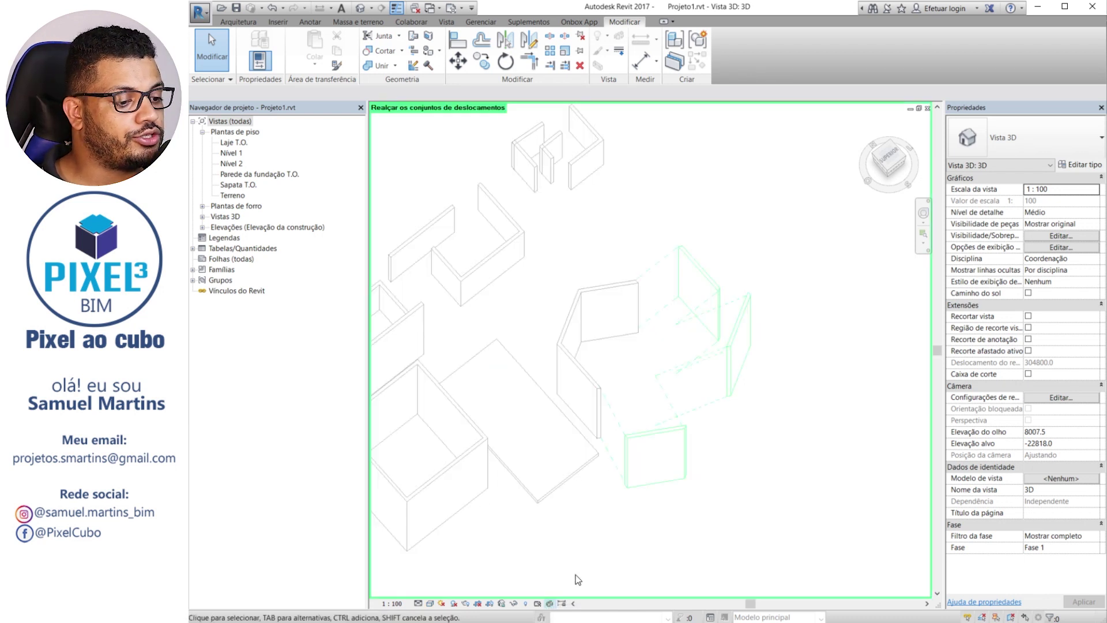
{"action": "middle_click_drag", "start_coordinate": [576, 578], "coordinate": [379, 173], "text": "shift"}
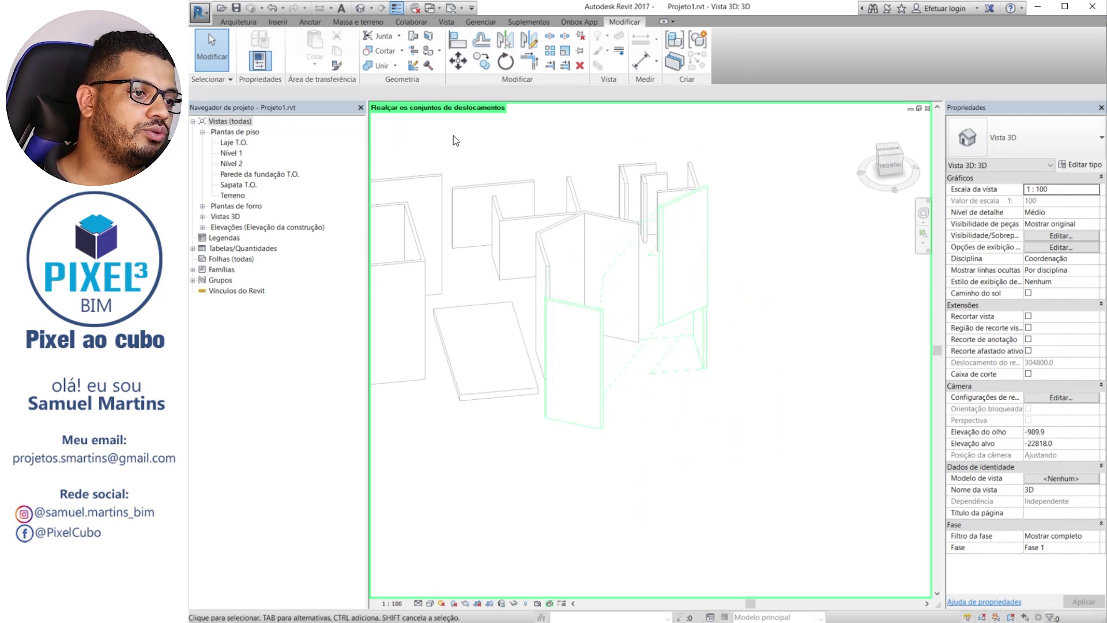
{"action": "middle_click_drag", "start_coordinate": [453, 136], "coordinate": [754, 290], "text": "shift"}
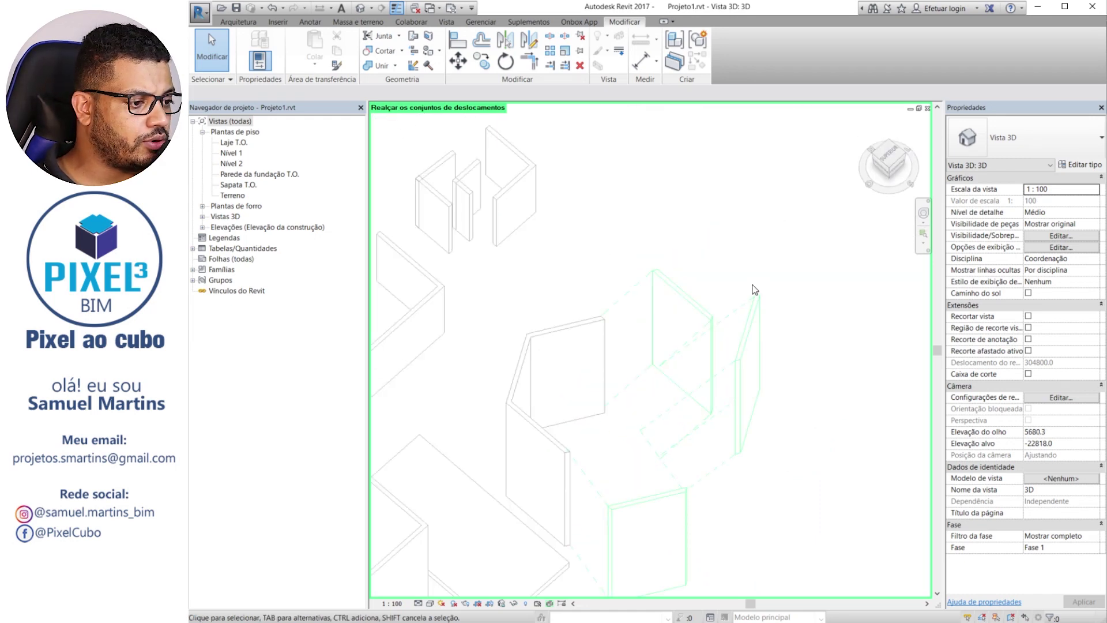
{"action": "scroll", "coordinate": [754, 290], "scroll_direction": "down", "scroll_amount": 4}
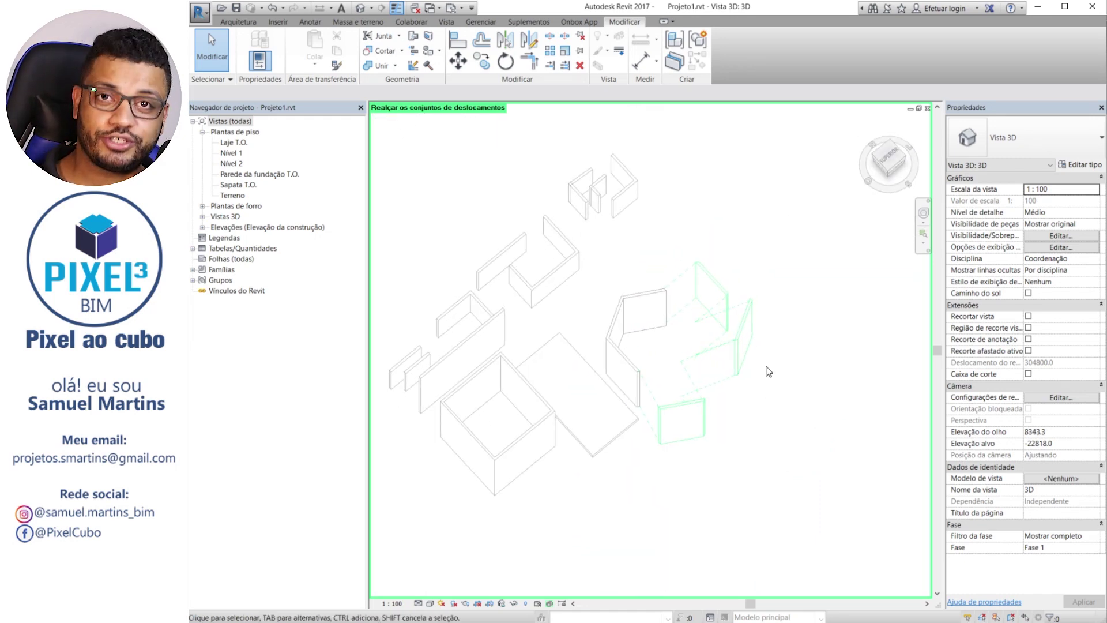
{"action": "middle_click_drag", "start_coordinate": [793, 434], "coordinate": [748, 437]}
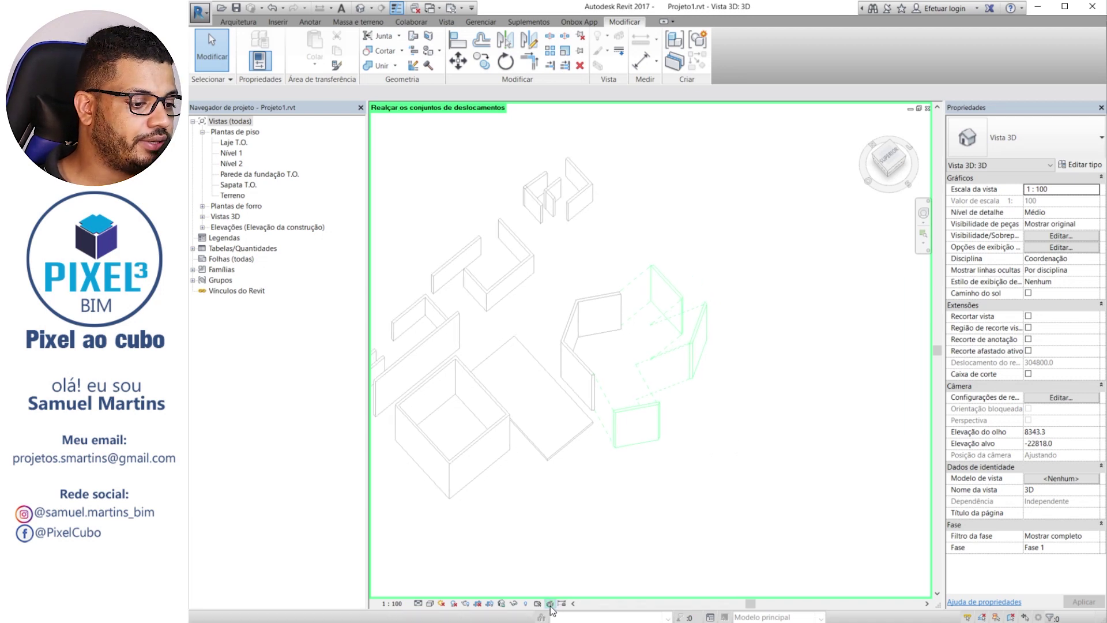
{"action": "left_click", "coordinate": [548, 603]}
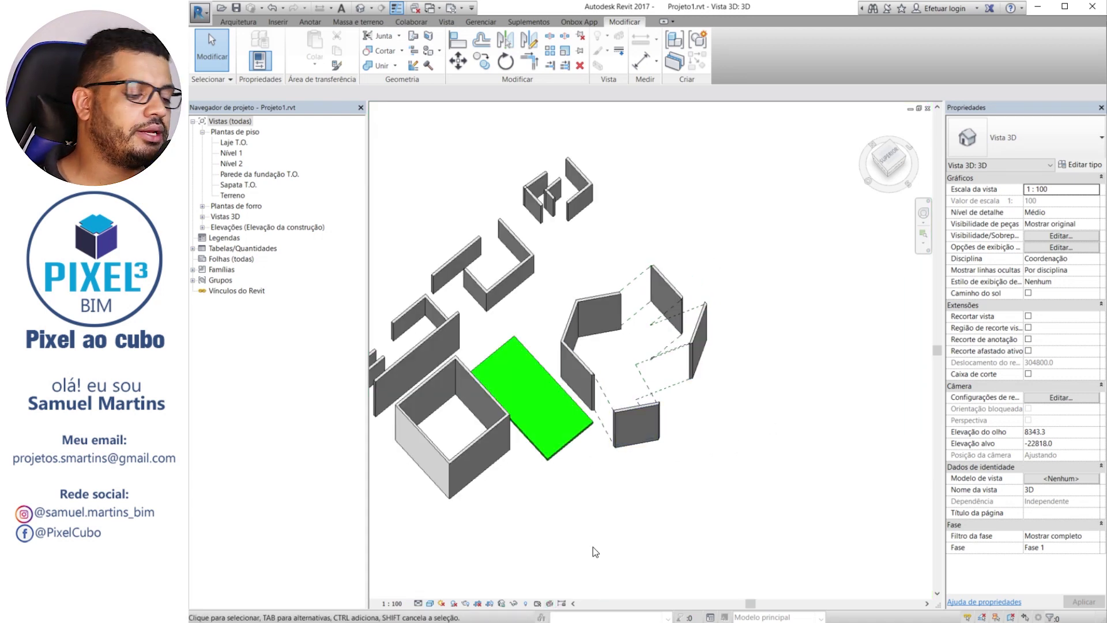
Reset the hexagon's three displaced walls to their original positions
{"action": "middle_click_drag", "start_coordinate": [698, 384], "coordinate": [755, 387]}
{"action": "middle_click_drag", "start_coordinate": [857, 531], "coordinate": [754, 513], "text": "shift"}
{"action": "left_click", "coordinate": [807, 317]}
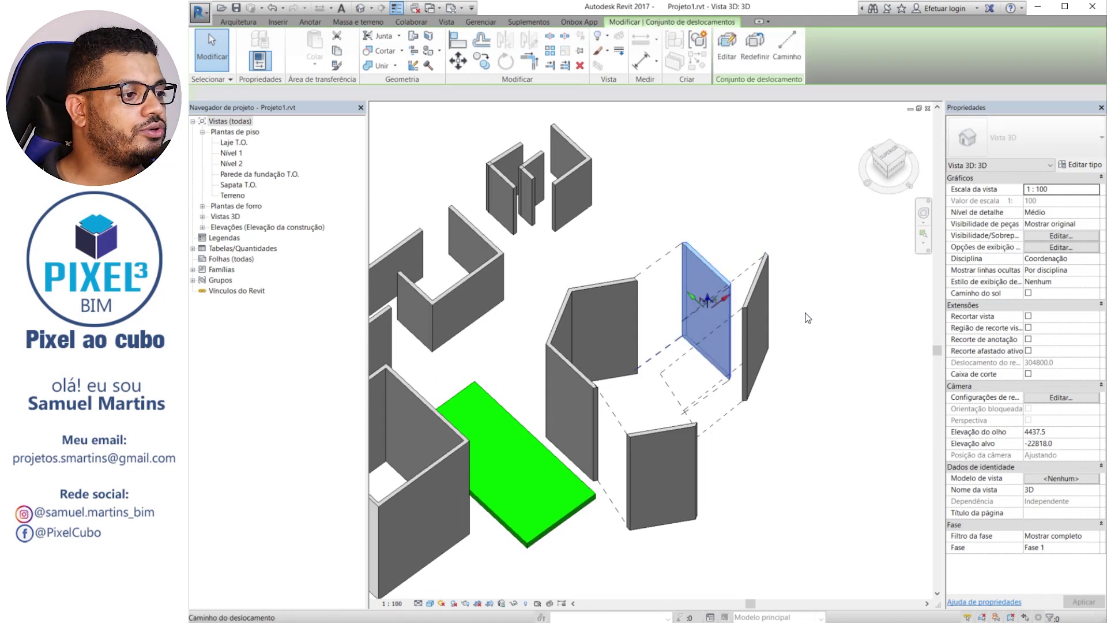
{"action": "left_click", "coordinate": [754, 50]}
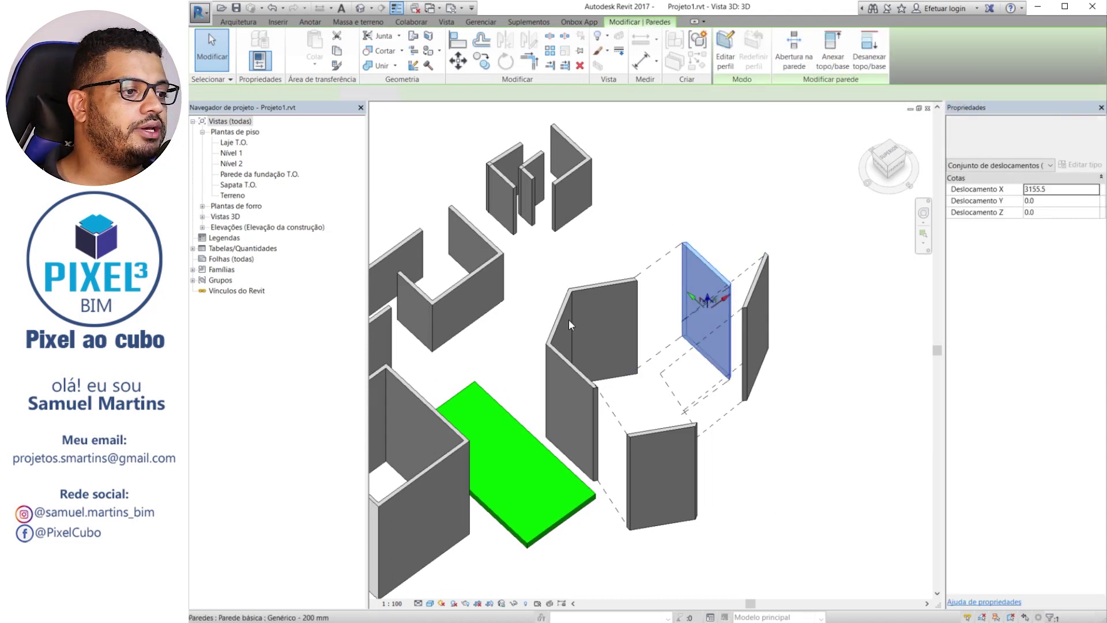
{"action": "left_click", "coordinate": [706, 323]}
{"action": "left_click", "coordinate": [756, 287]}
{"action": "key", "text": "ctrl+z"}
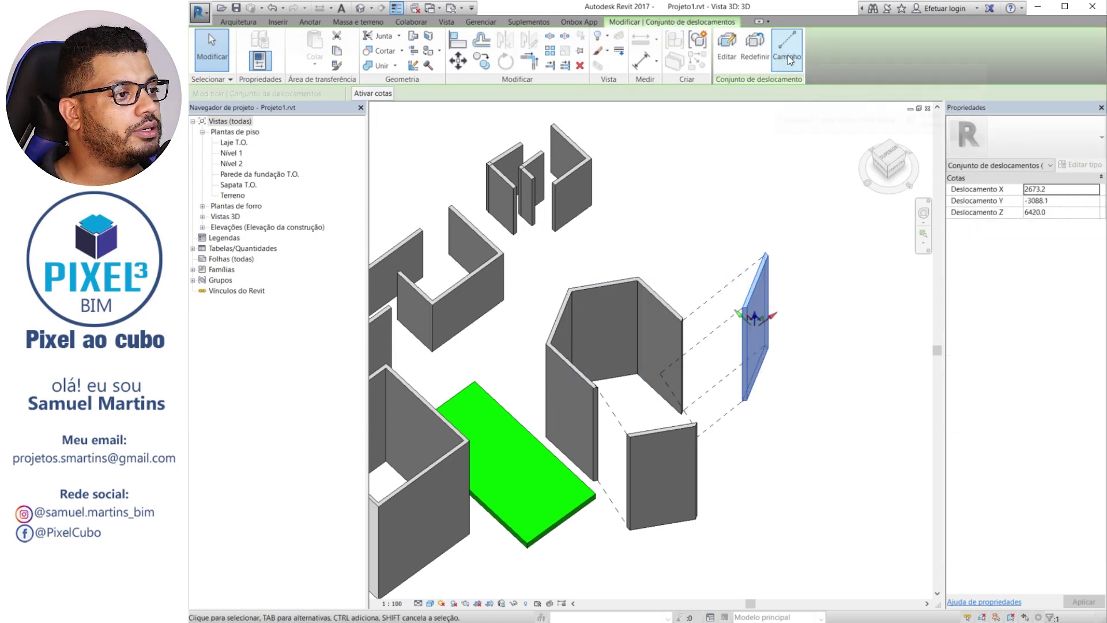
{"action": "left_click_drag", "start_coordinate": [749, 311], "coordinate": [670, 432]}
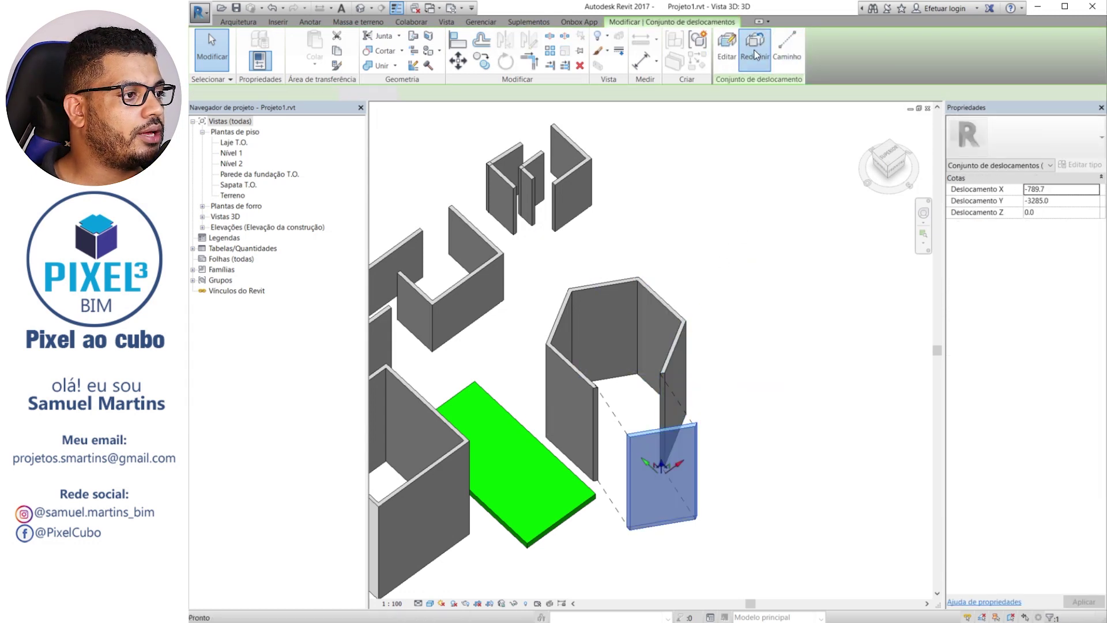
{"action": "left_click", "coordinate": [754, 50]}
{"action": "left_click", "coordinate": [798, 372]}
{"action": "scroll", "coordinate": [572, 347], "scroll_direction": "down", "scroll_amount": 4}
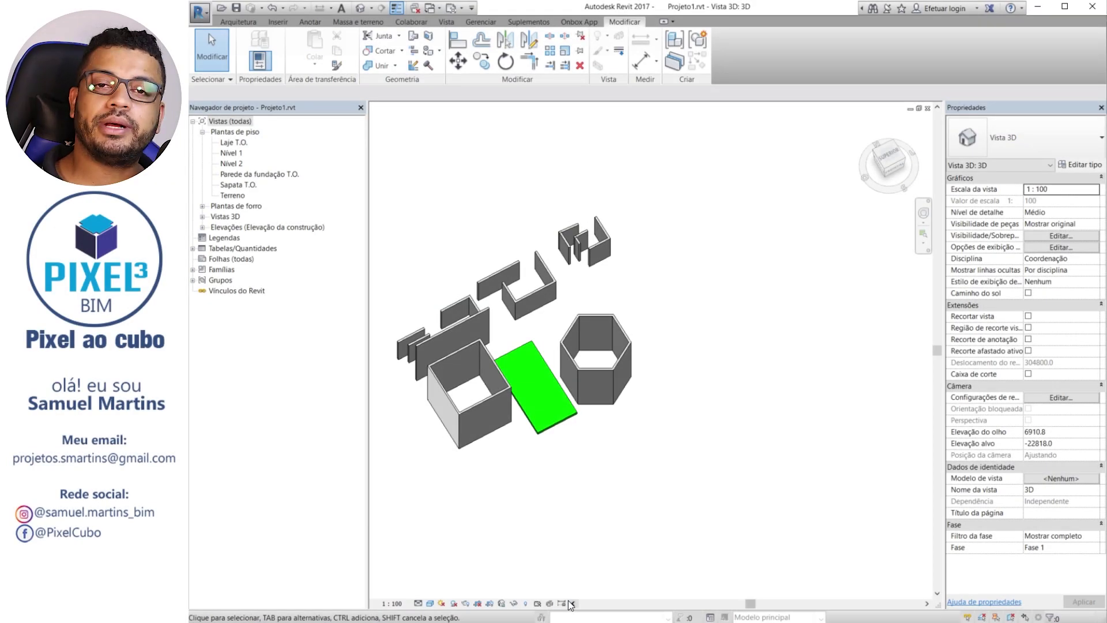
Open the Nível 1 floor plan and check the locks on the square room's horizontal and vertical dimensions
{"action": "middle_click_drag", "start_coordinate": [570, 604], "coordinate": [562, 392], "text": "shift"}
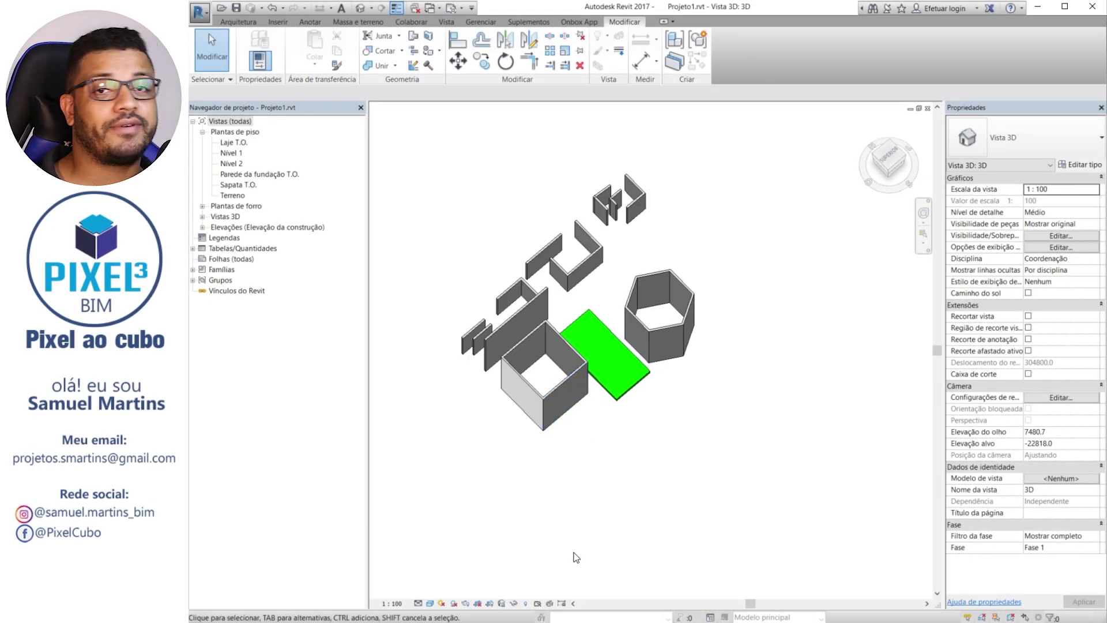
{"action": "scroll", "coordinate": [487, 438], "scroll_direction": "up", "scroll_amount": 2}
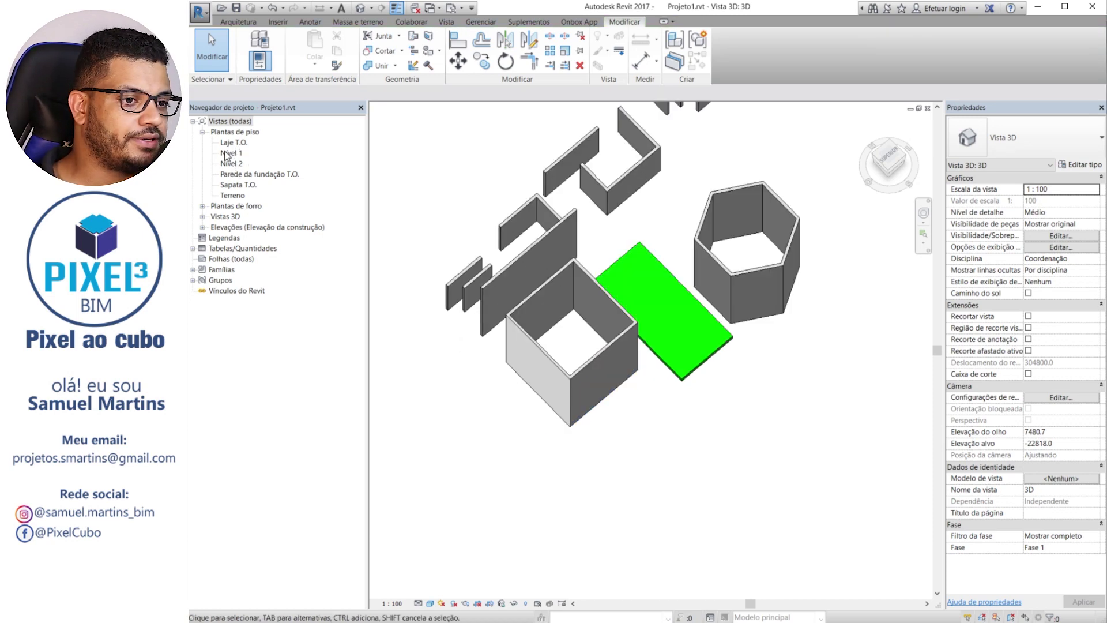
{"action": "double_click", "coordinate": [228, 154]}
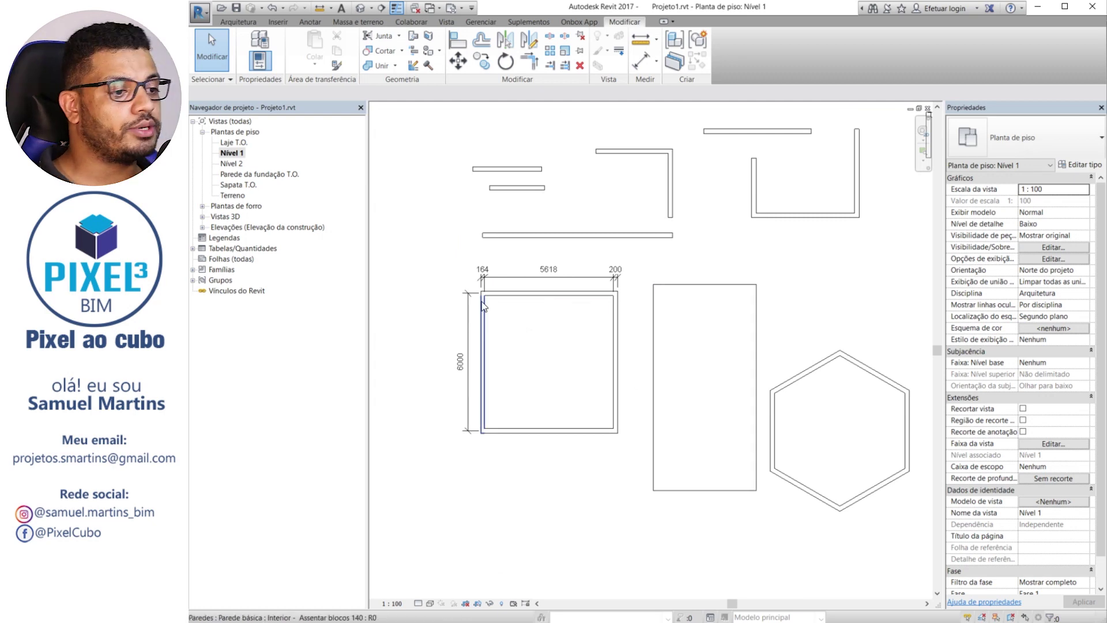
{"action": "left_click", "coordinate": [563, 277]}
{"action": "scroll", "coordinate": [563, 282], "scroll_direction": "up", "scroll_amount": 3}
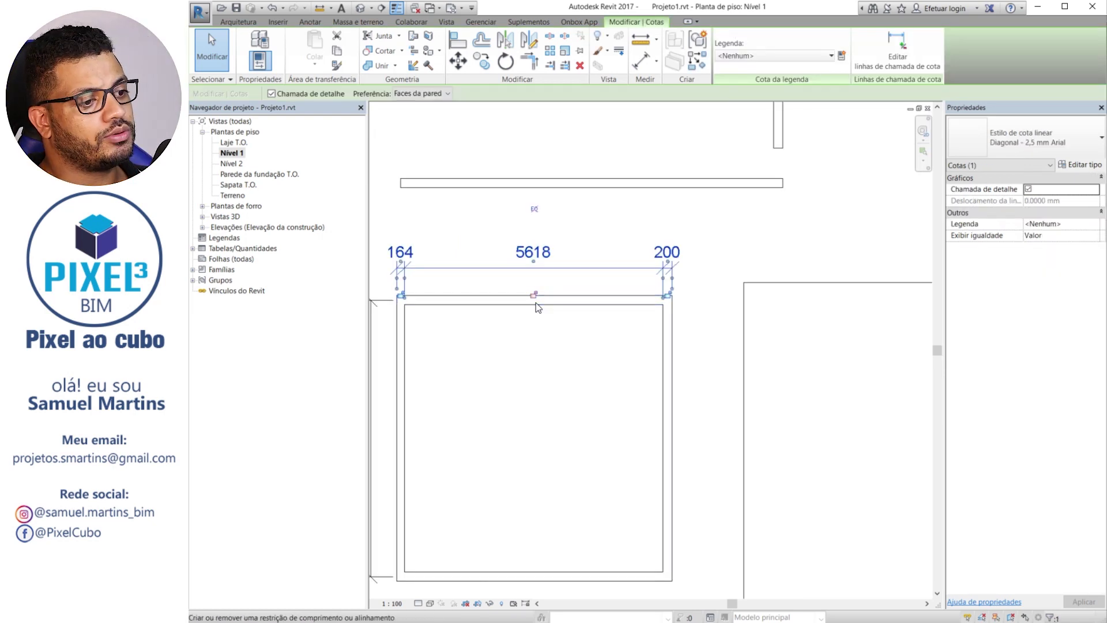
{"action": "scroll", "coordinate": [619, 266], "scroll_direction": "down", "scroll_amount": 3}
{"action": "left_click", "coordinate": [495, 353]}
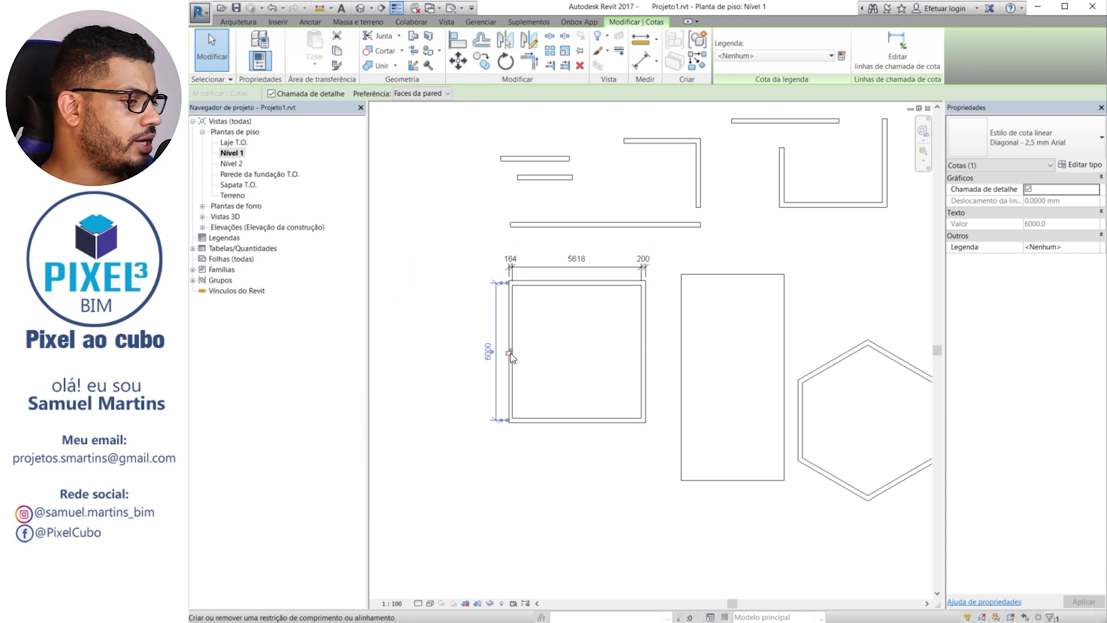
{"action": "left_click", "coordinate": [577, 307]}
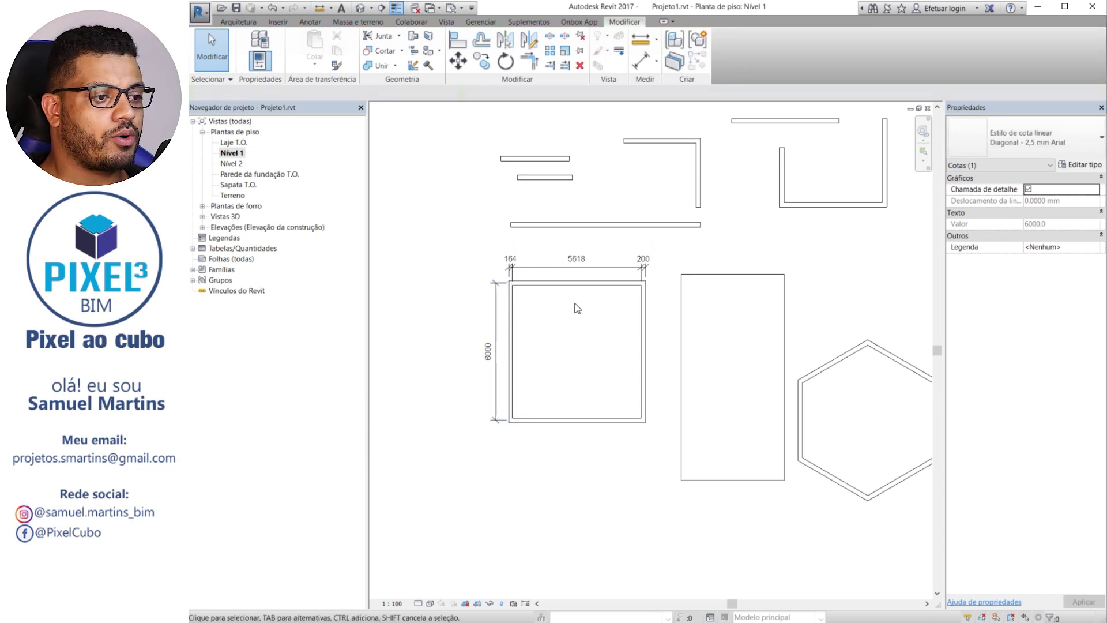
Reposition the square room by its walls to test the locked dimensions, leaving its upper wall about 5250 mm below the long wall
{"action": "left_click", "coordinate": [555, 285]}
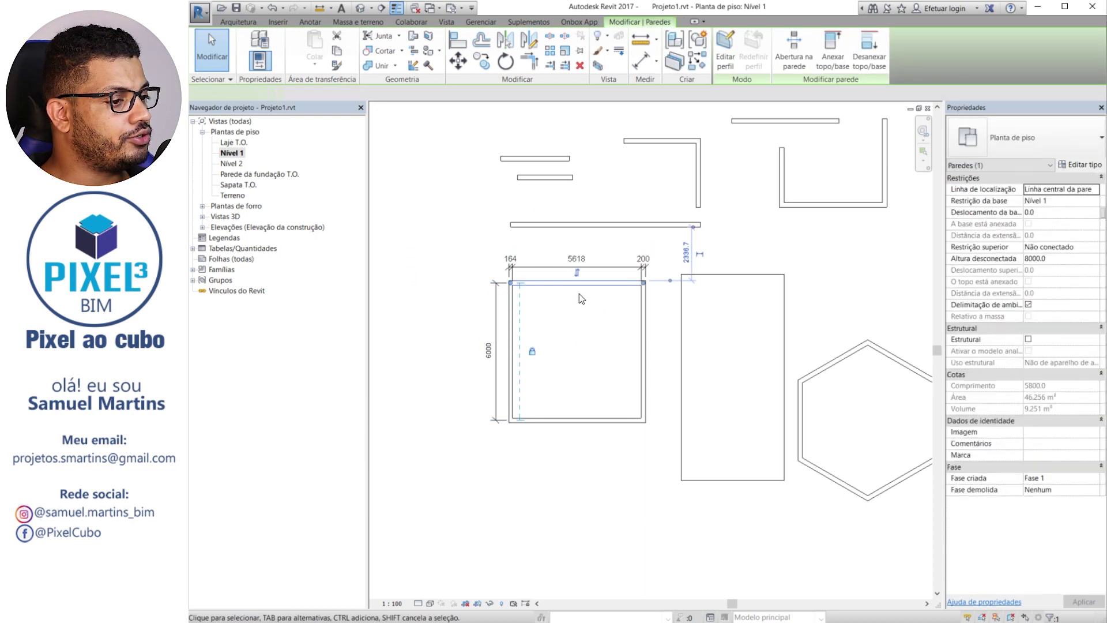
{"action": "left_click_drag", "start_coordinate": [579, 293], "coordinate": [519, 397]}
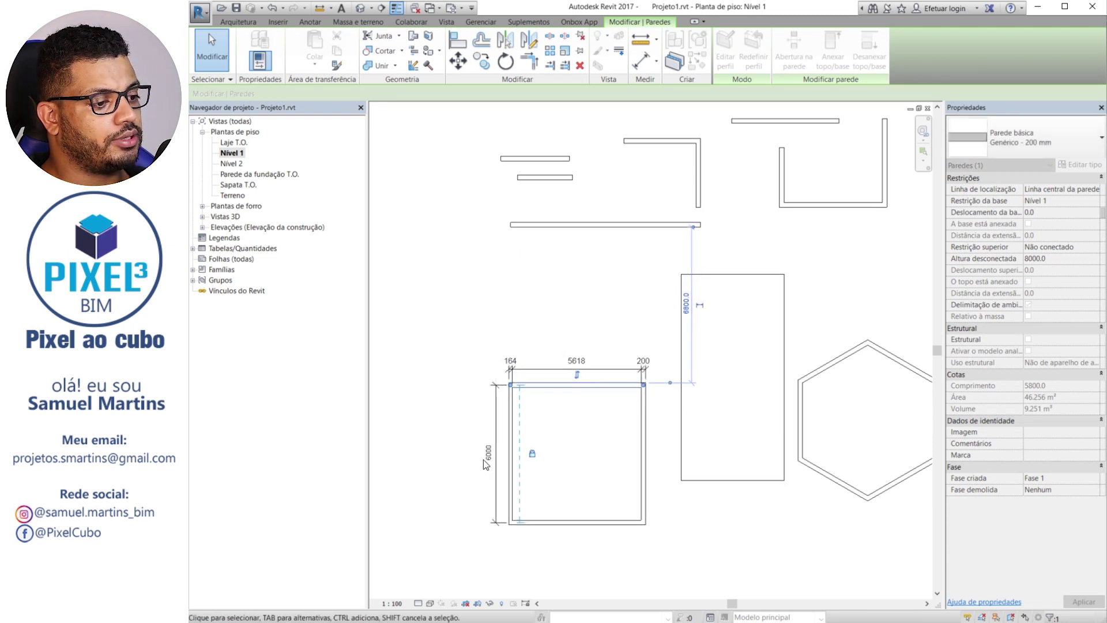
{"action": "middle_click_drag", "start_coordinate": [558, 461], "coordinate": [562, 436]}
{"action": "left_click_drag", "start_coordinate": [515, 423], "coordinate": [396, 421]}
{"action": "left_click_drag", "start_coordinate": [482, 362], "coordinate": [506, 266]}
{"action": "left_click_drag", "start_coordinate": [531, 328], "coordinate": [632, 334]}
{"action": "left_click_drag", "start_coordinate": [536, 405], "coordinate": [536, 467]}
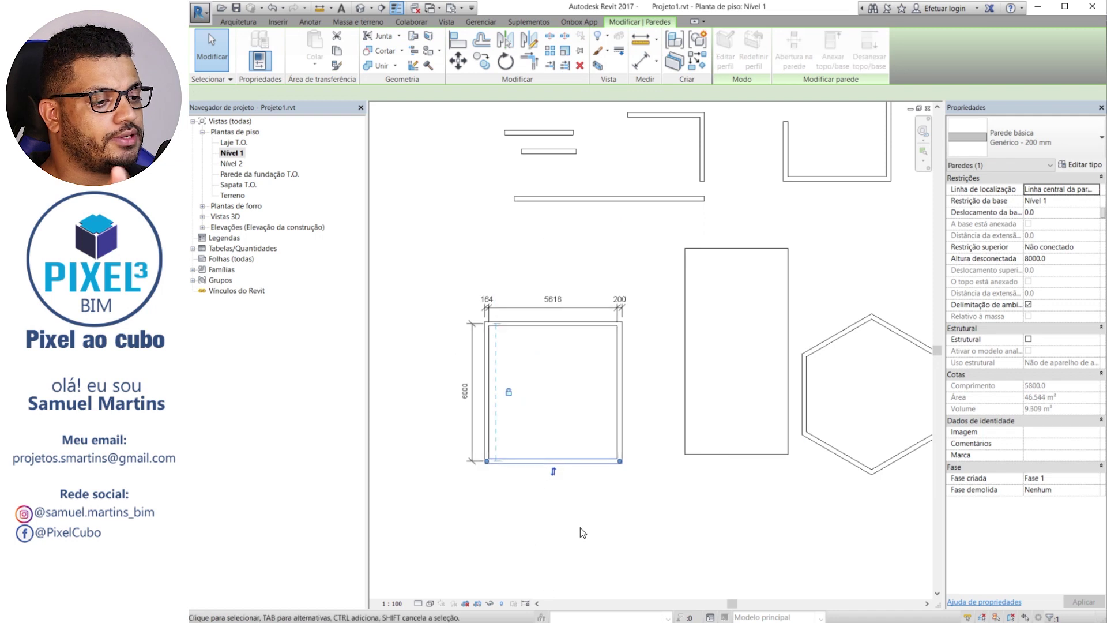
{"action": "left_click", "coordinate": [578, 526]}
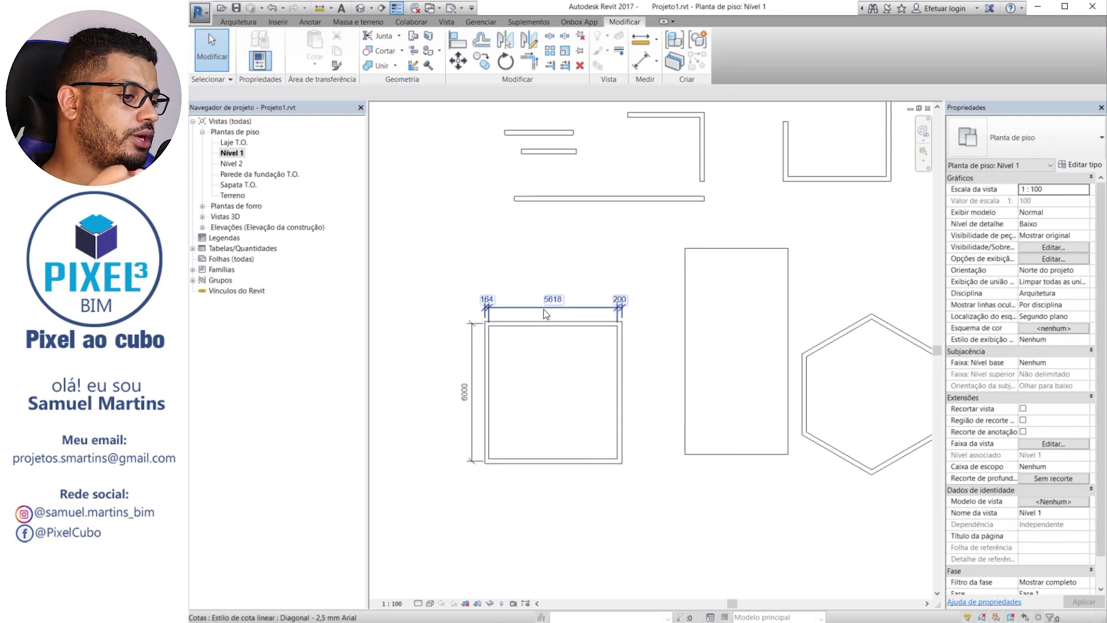
Check the lock on the square room's upper wall, reveal the plan's constraints to examine them, and hide them again
{"action": "key", "text": "z"}
{"action": "key", "text": "f"}
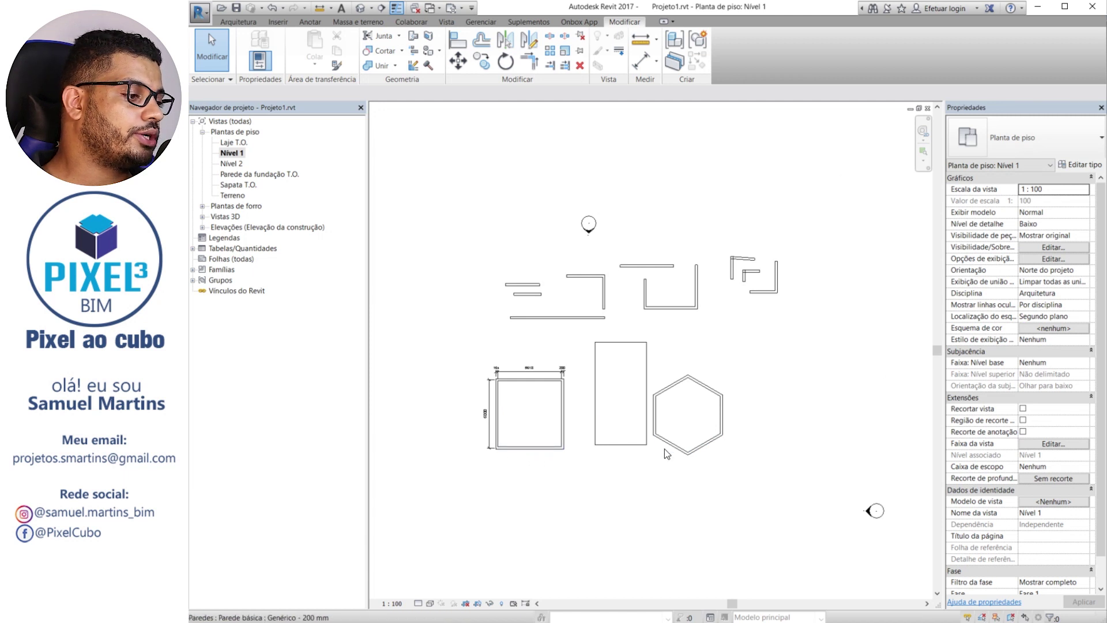
{"action": "scroll", "coordinate": [522, 428], "scroll_direction": "up", "scroll_amount": 2}
{"action": "left_click", "coordinate": [525, 354]}
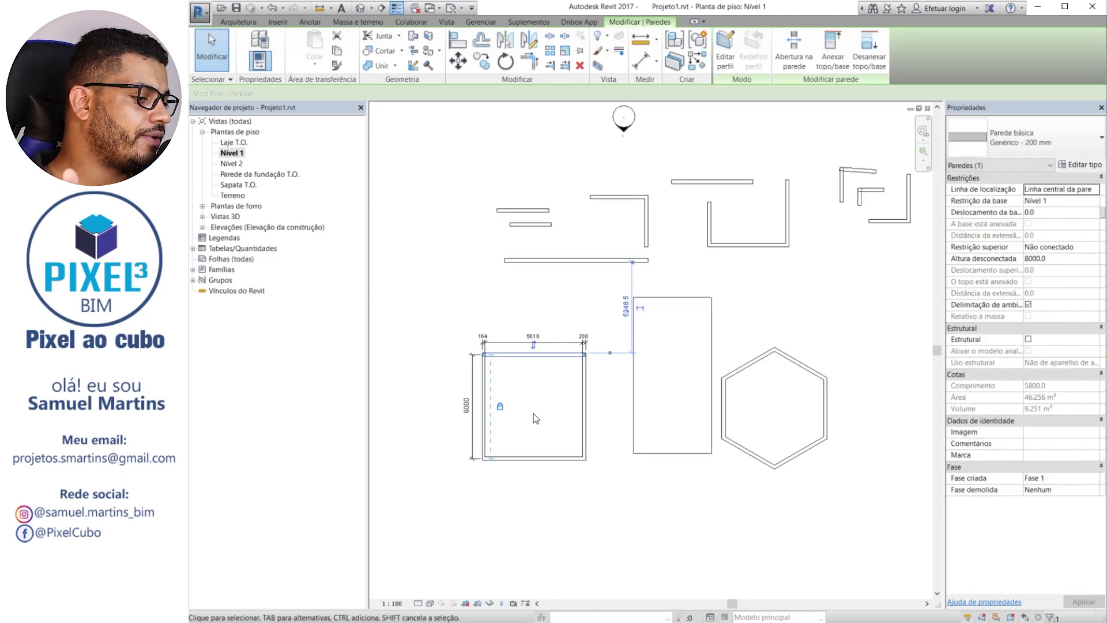
{"action": "left_click", "coordinate": [531, 415]}
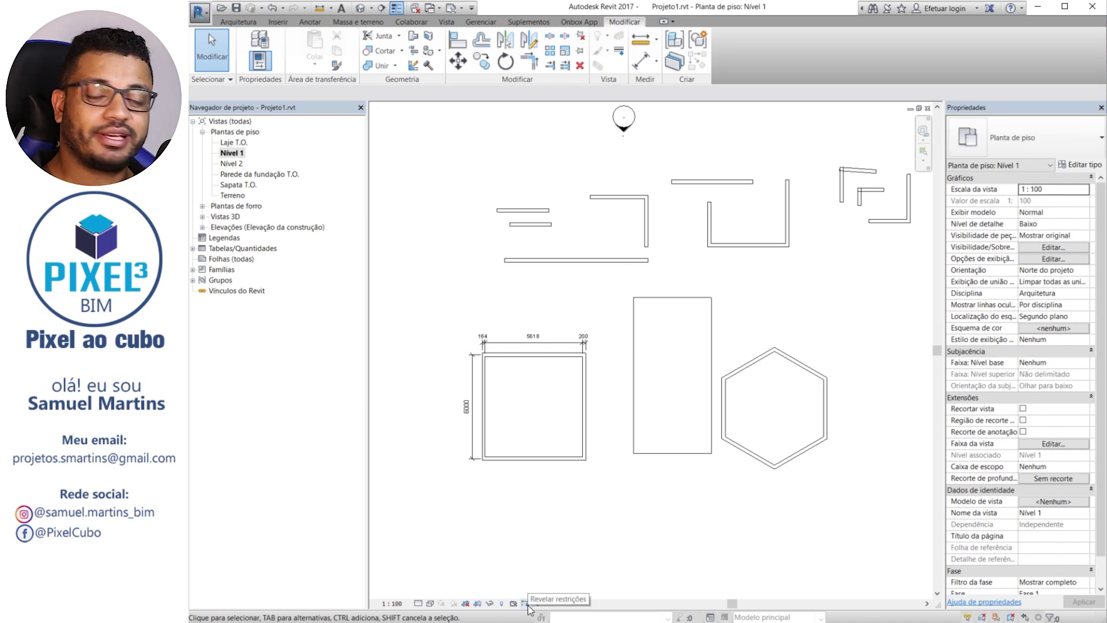
{"action": "left_click", "coordinate": [526, 604]}
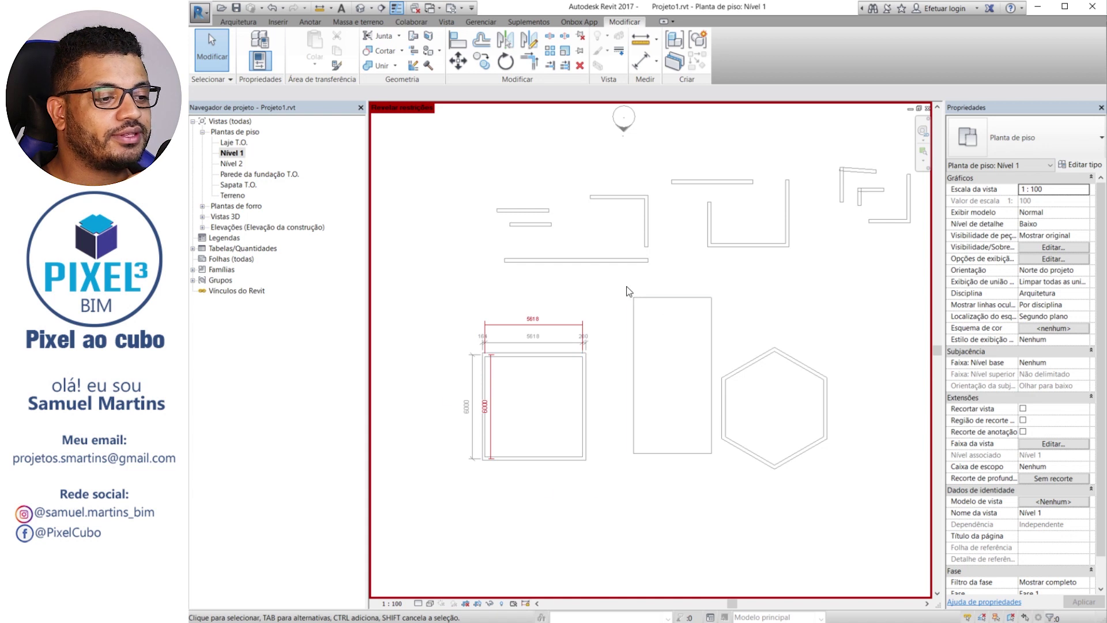
{"action": "scroll", "coordinate": [478, 357], "scroll_direction": "up", "scroll_amount": 3}
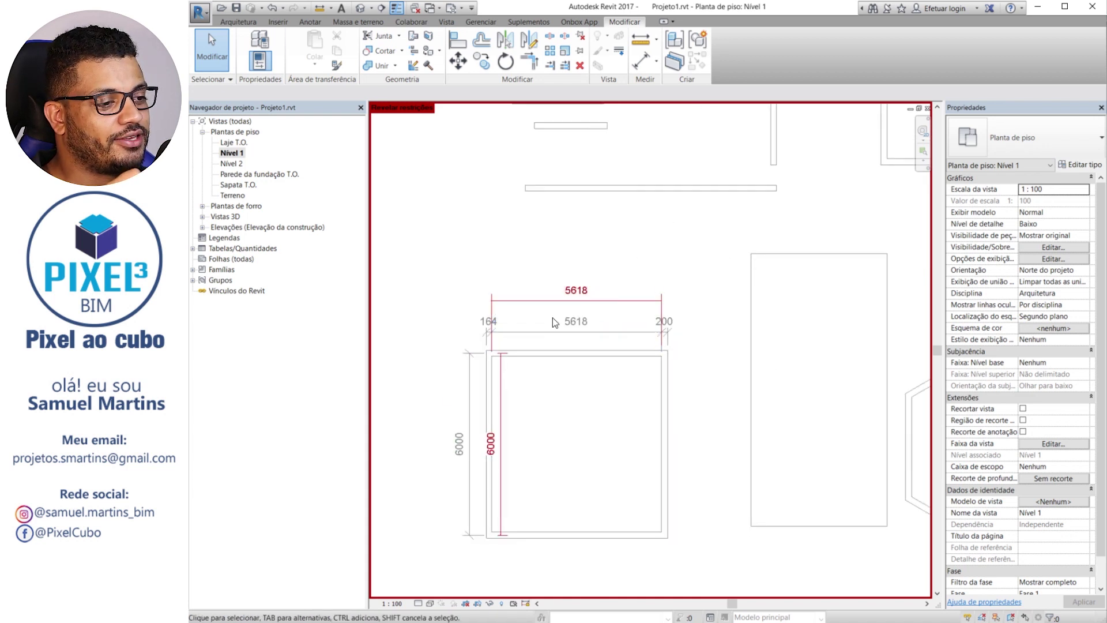
{"action": "left_click", "coordinate": [526, 603]}
{"action": "scroll", "coordinate": [579, 439], "scroll_direction": "down", "scroll_amount": 3}
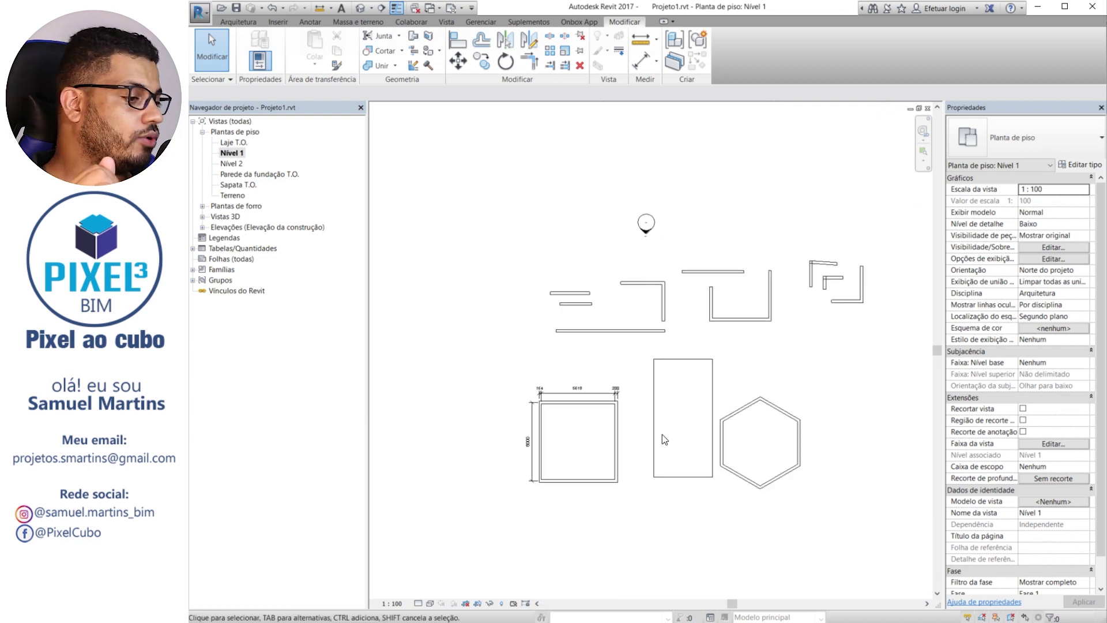
Add an aligned dimension to the horizontal arm of the L-shaped wall without locking it, and reveal the plan's constraints again
{"action": "scroll", "coordinate": [779, 508], "scroll_direction": "up", "scroll_amount": 2}
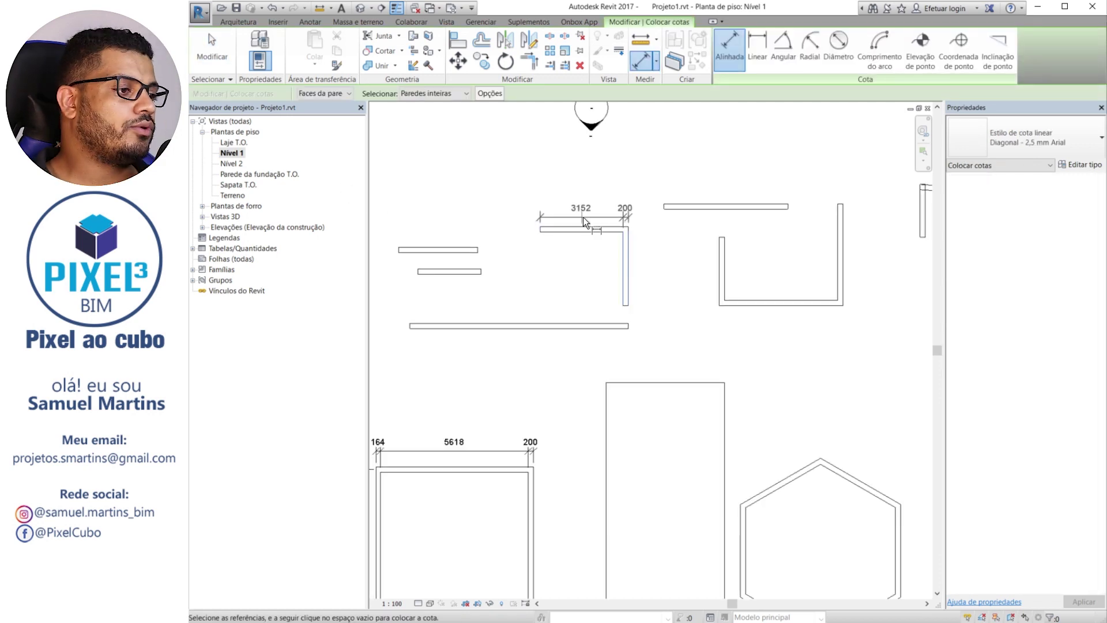
{"action": "scroll", "coordinate": [582, 216], "scroll_direction": "up", "scroll_amount": 2}
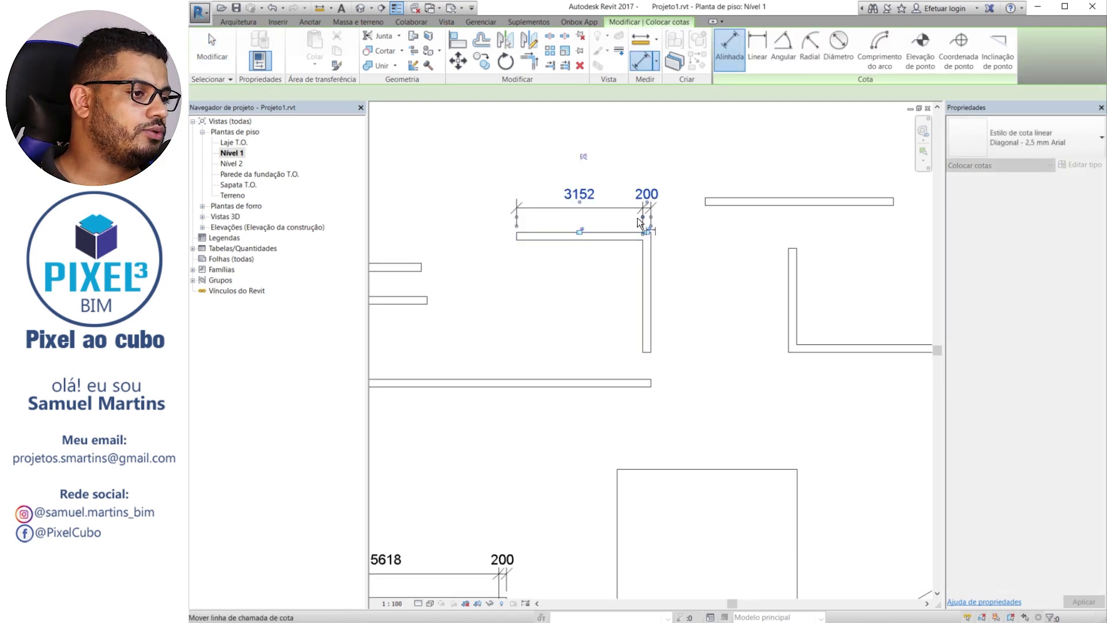
{"action": "scroll", "coordinate": [637, 217], "scroll_direction": "down", "scroll_amount": 2}
{"action": "key", "text": "Escape"}
{"action": "key", "text": "Escape"}
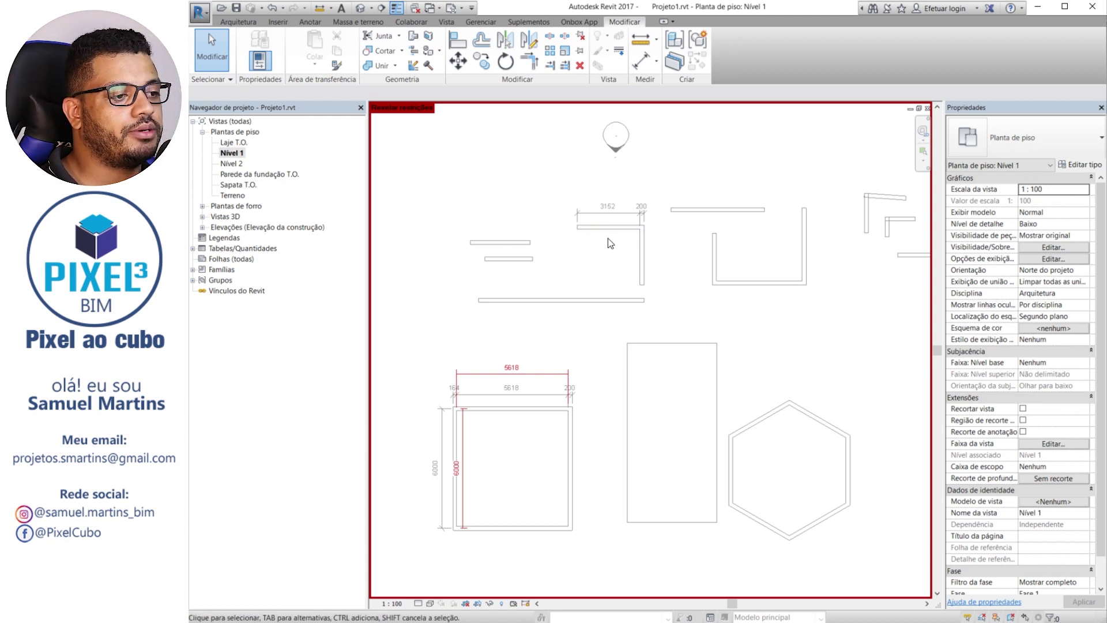
{"action": "scroll", "coordinate": [506, 405], "scroll_direction": "up", "scroll_amount": 2}
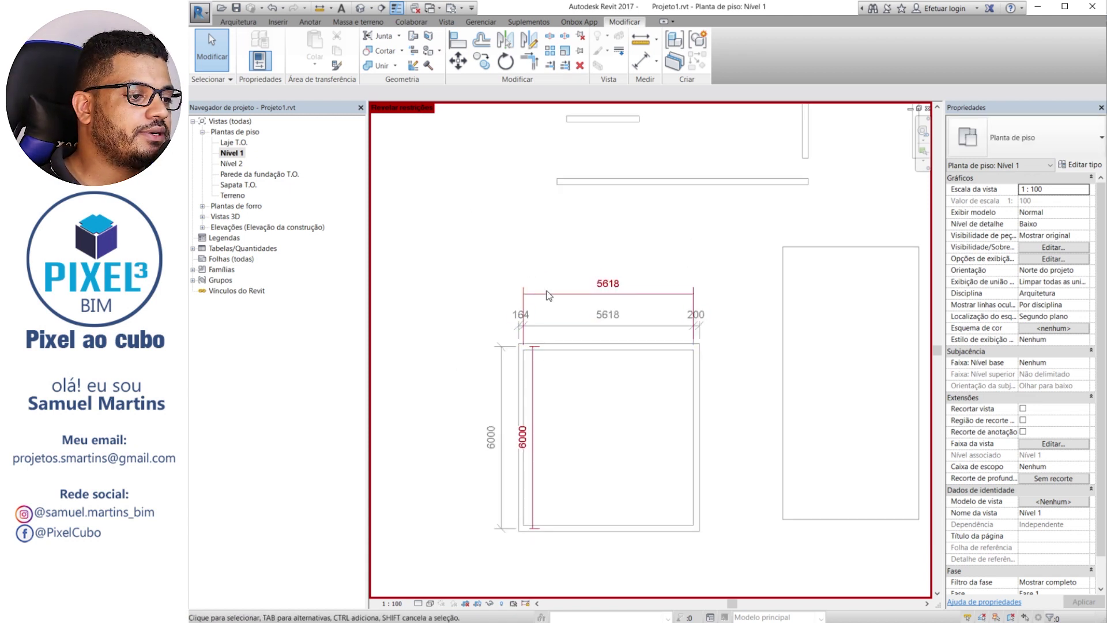